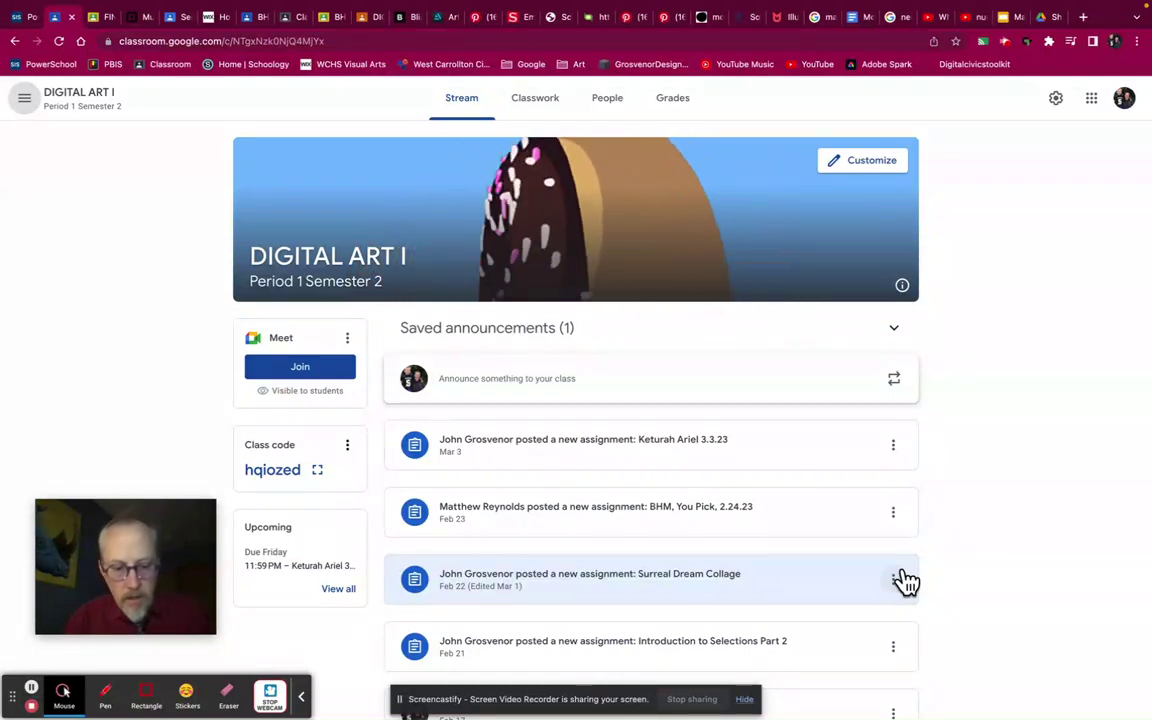
Step: Switch to Photoshop and create a landscape document named "Forms your name", 10 x 8 inches at 300 pixels/inch with a white background
key(super+Tab)
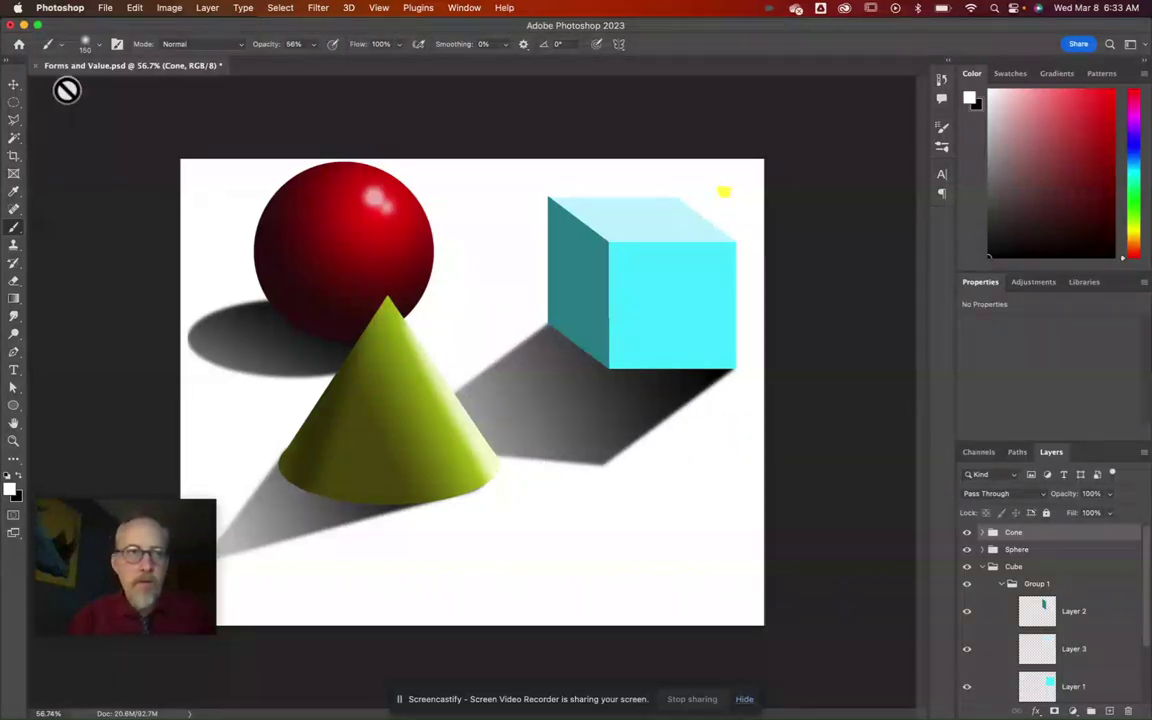
click(106, 9)
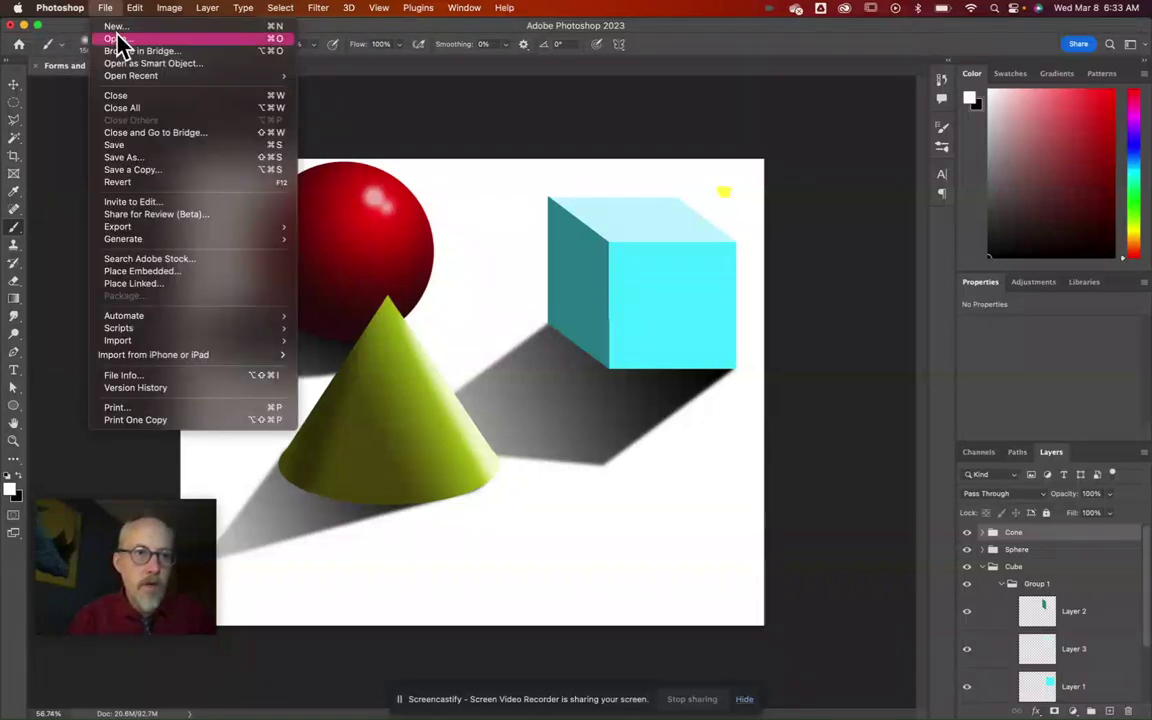
click(117, 28)
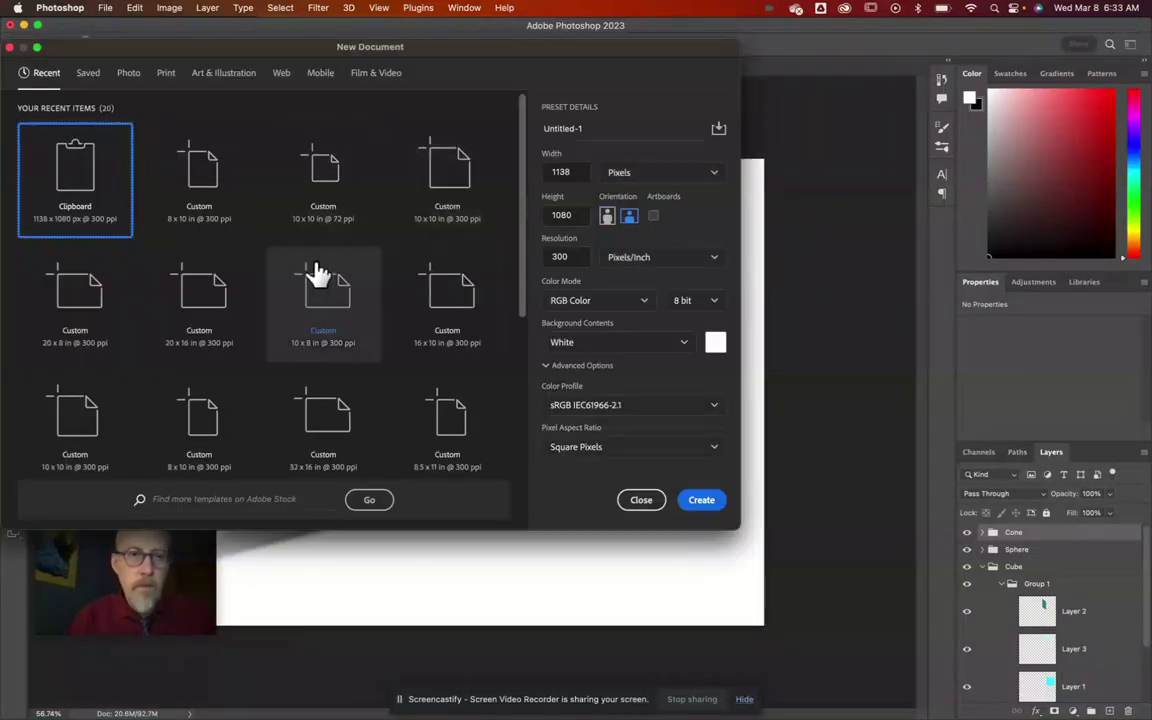
click(201, 190)
click(629, 217)
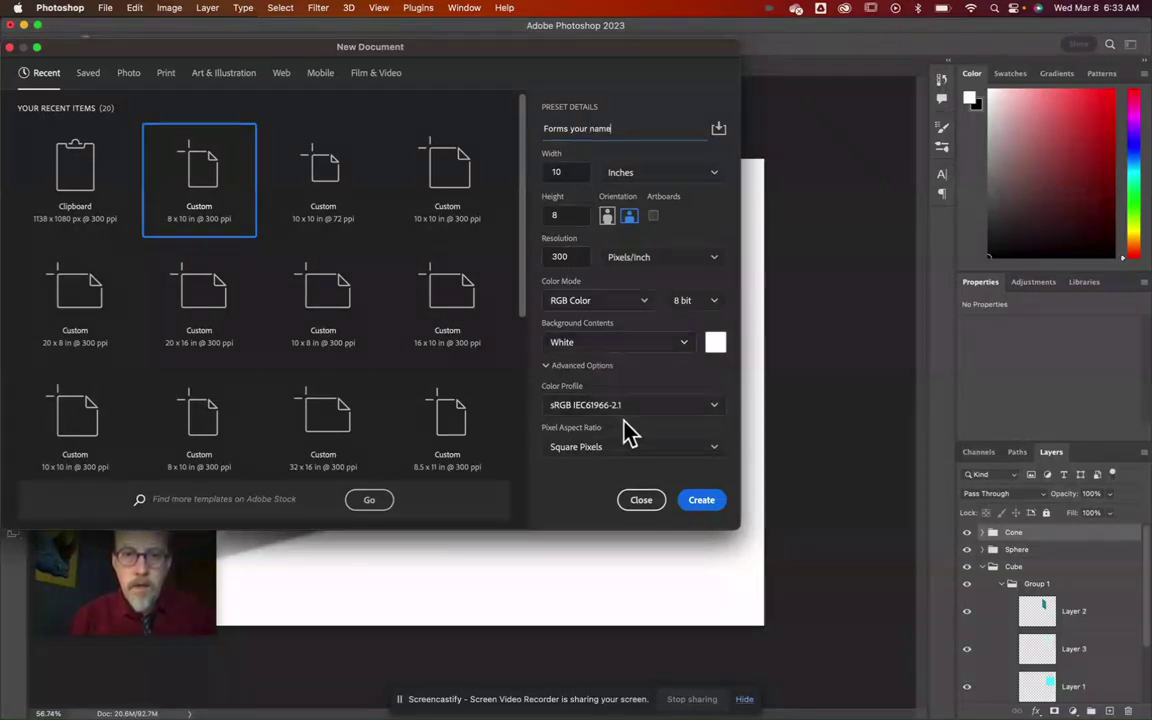
click(703, 501)
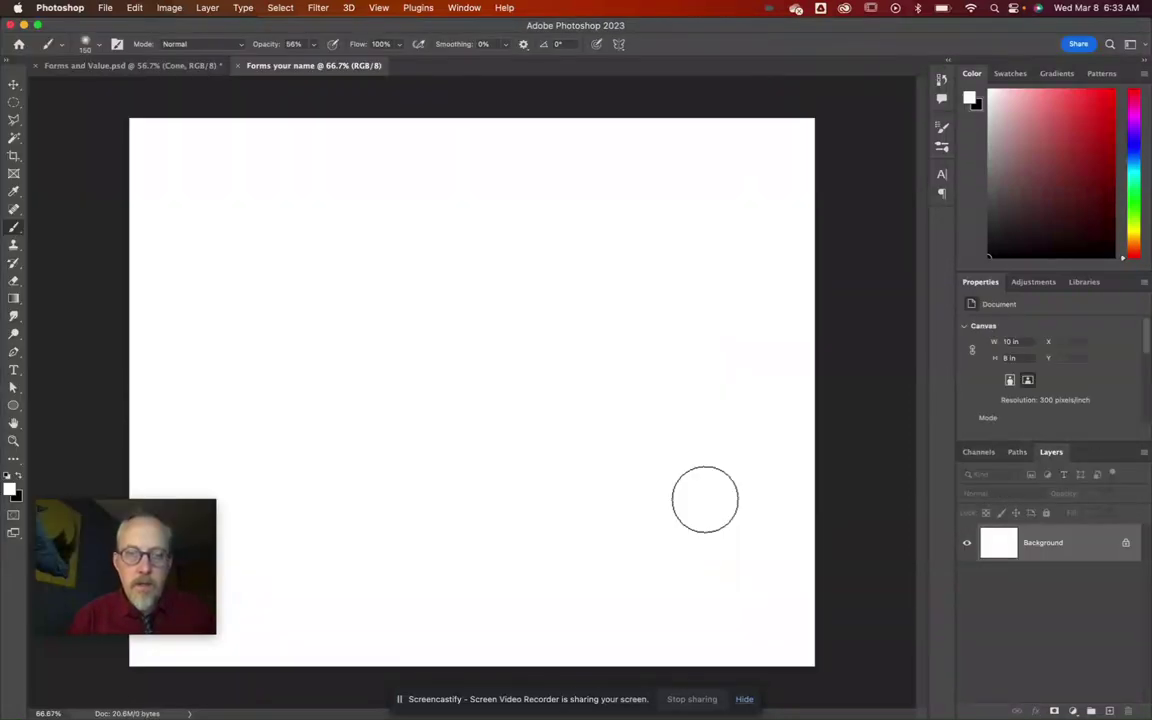
Step: Add a new layer and draw a square rectangular-marquee selection about 2.04 inches wide, slightly right of the canvas centre
click(1110, 711)
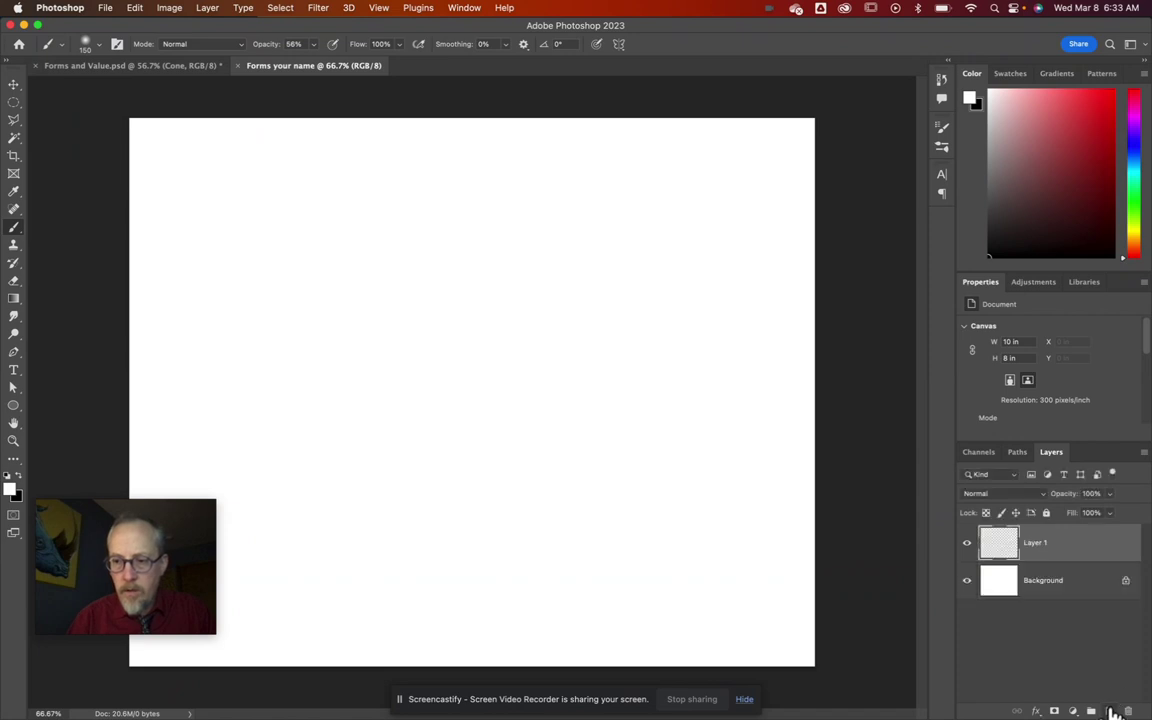
click(15, 103)
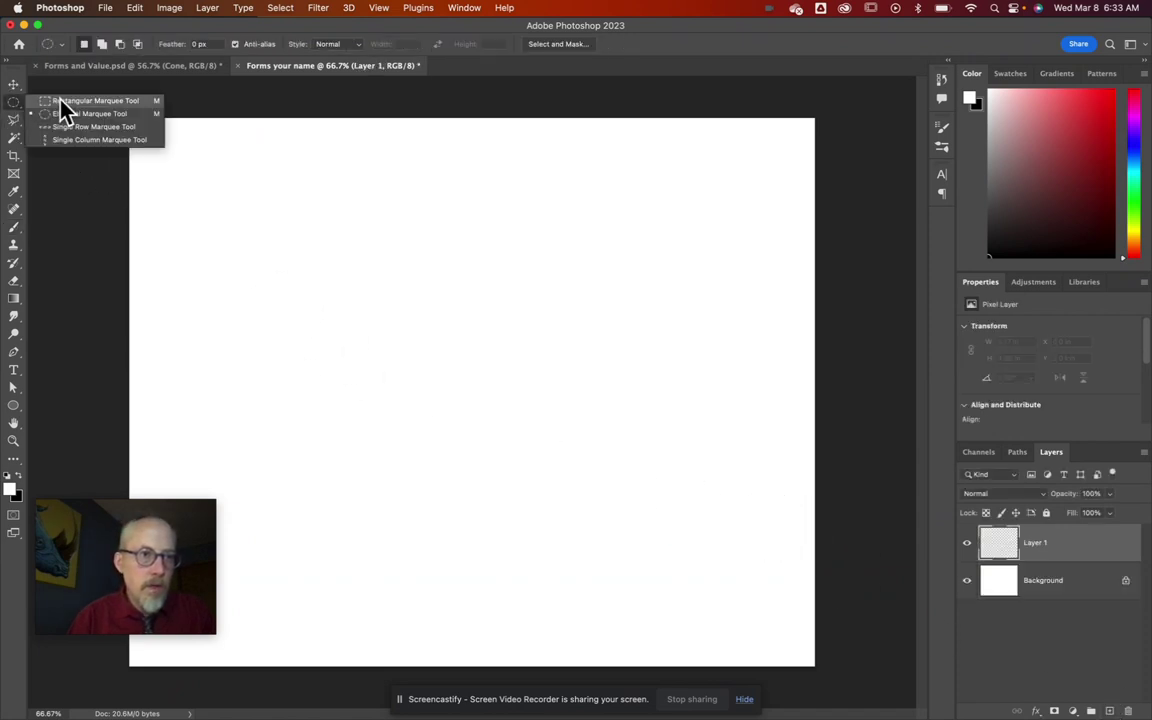
click(61, 100)
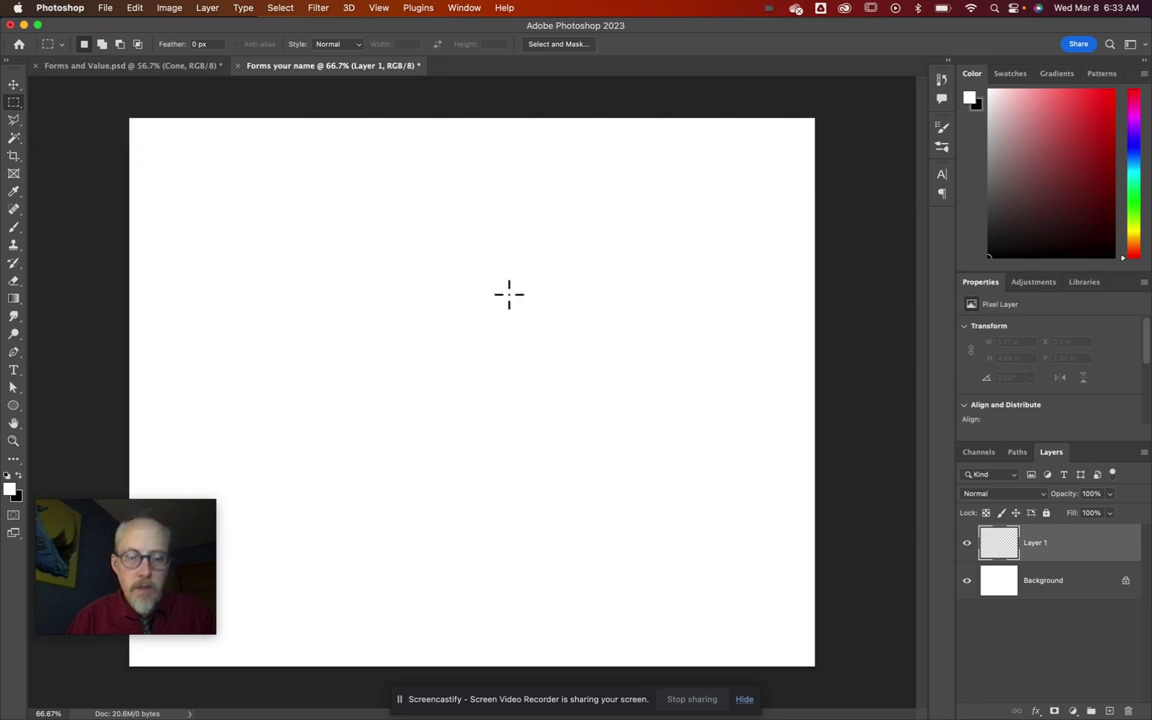
drag(556, 322, 695, 477)
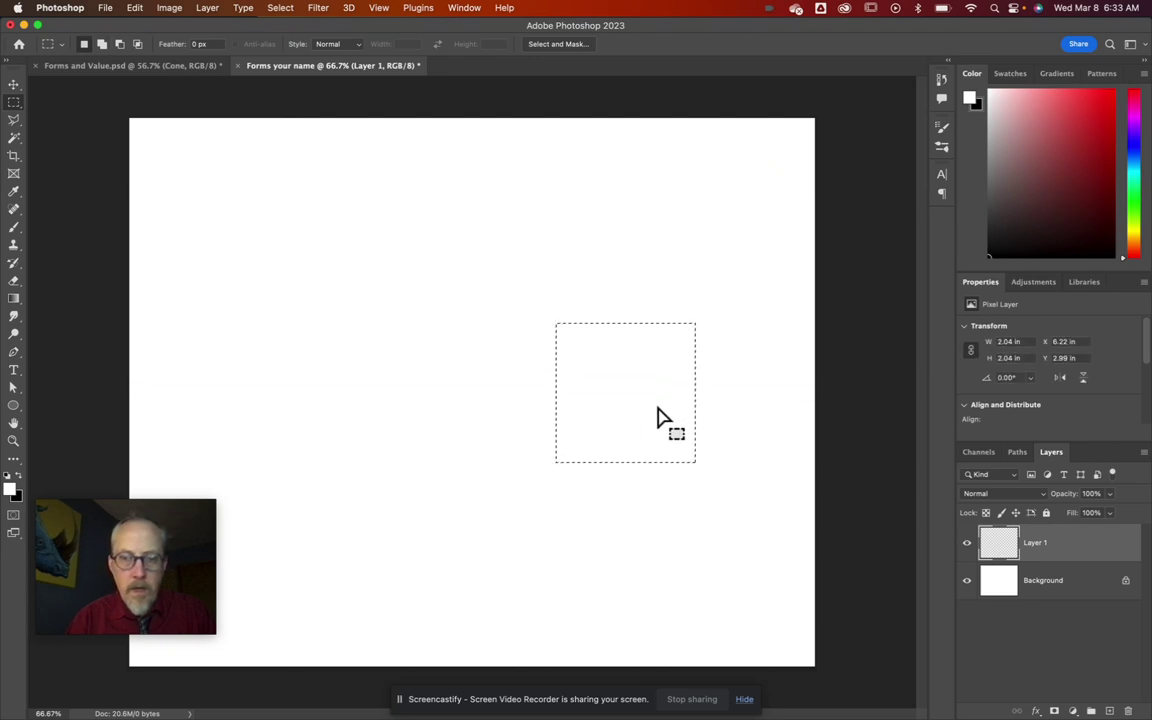
Step: Pick a bright blue and fill the square selection with it using the Paint Bucket
click(1134, 160)
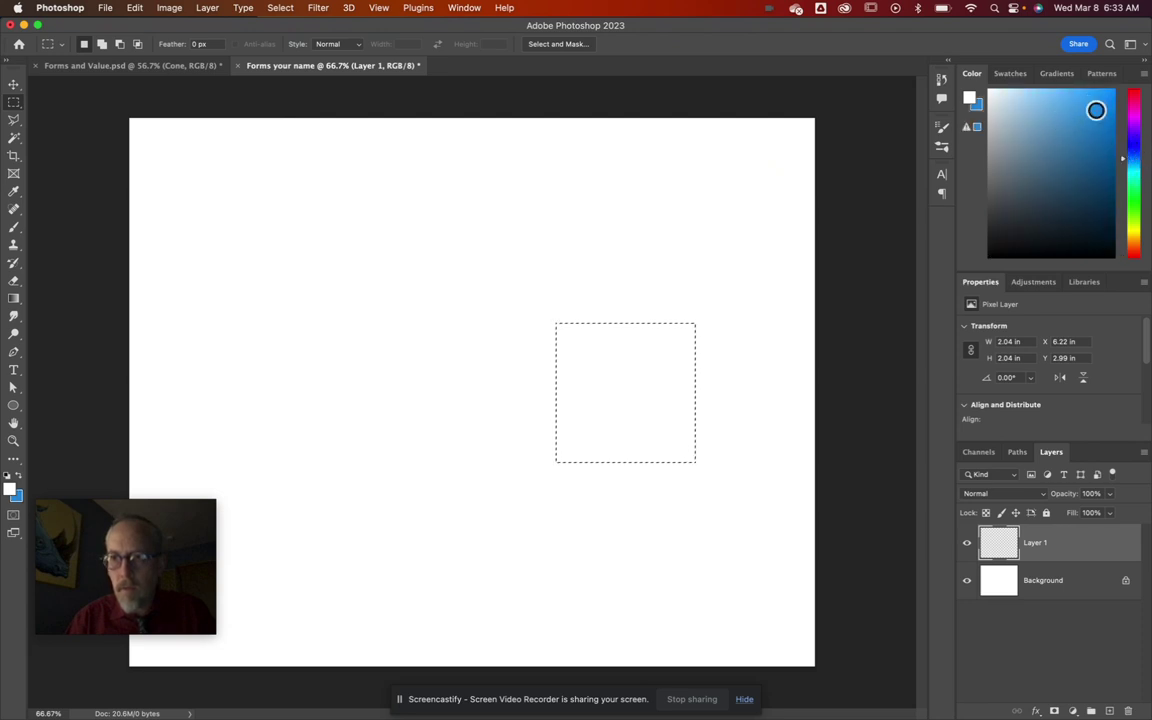
click(1094, 108)
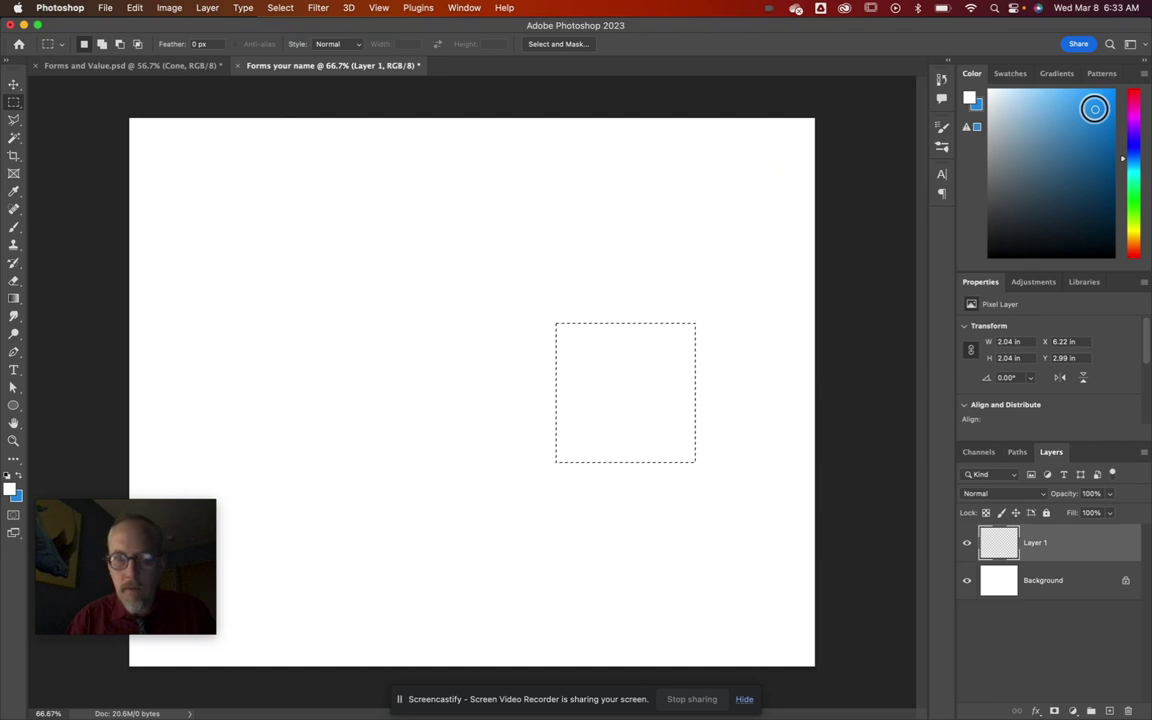
click(17, 307)
click(51, 314)
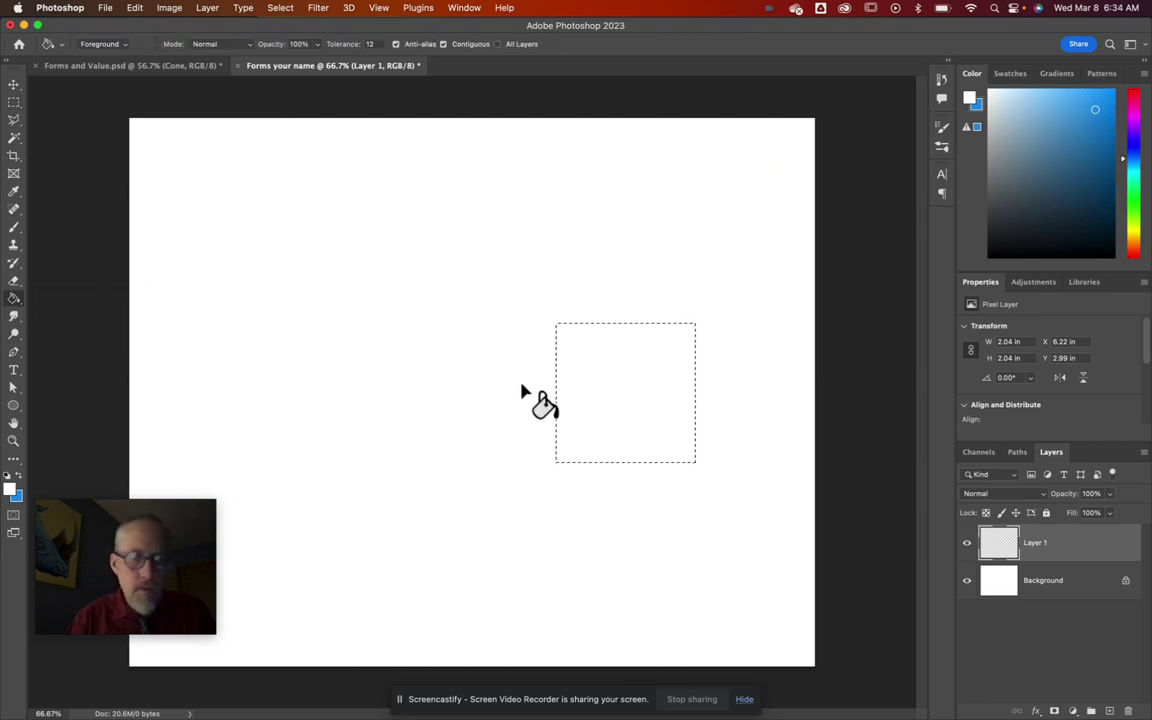
click(622, 386)
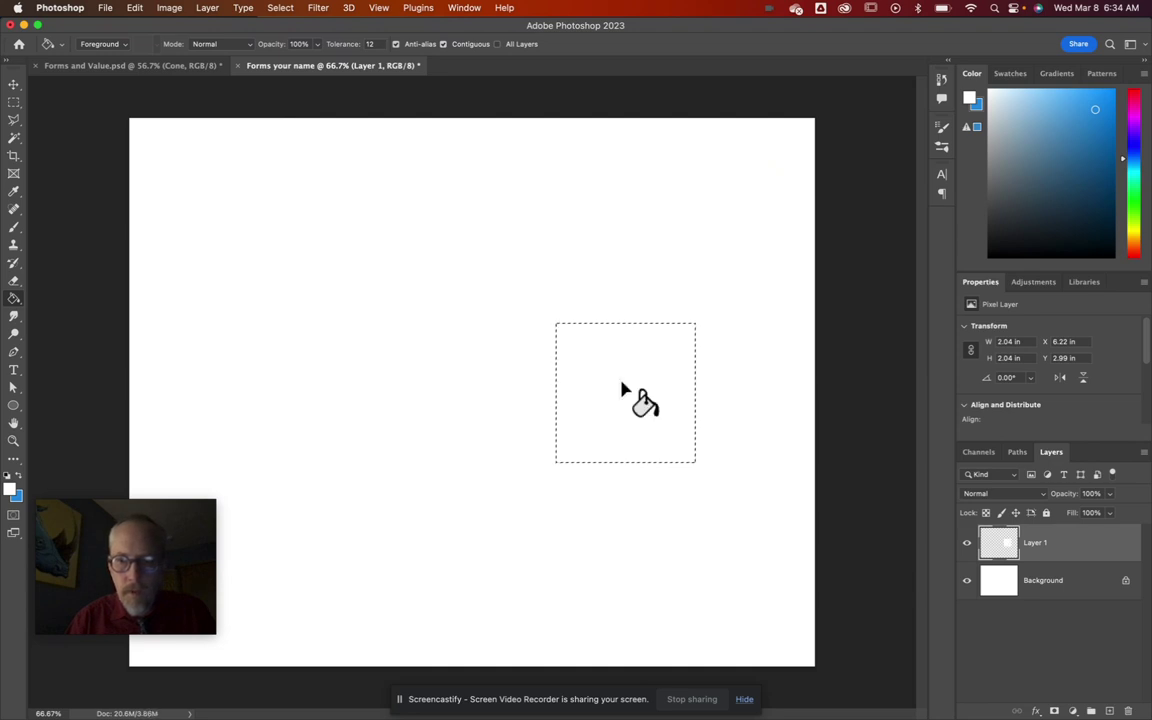
key(x)
click(622, 387)
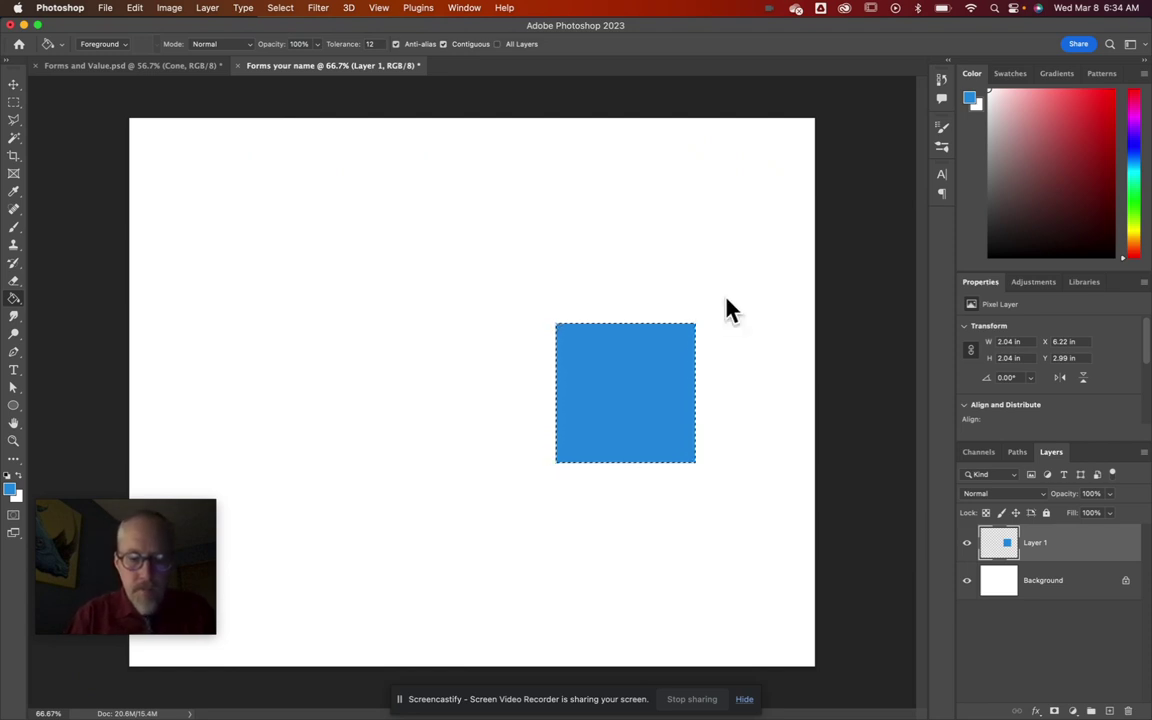
Step: Copy the blue square to a new layer and place the copy edge to edge on the original's left side
key(super+j)
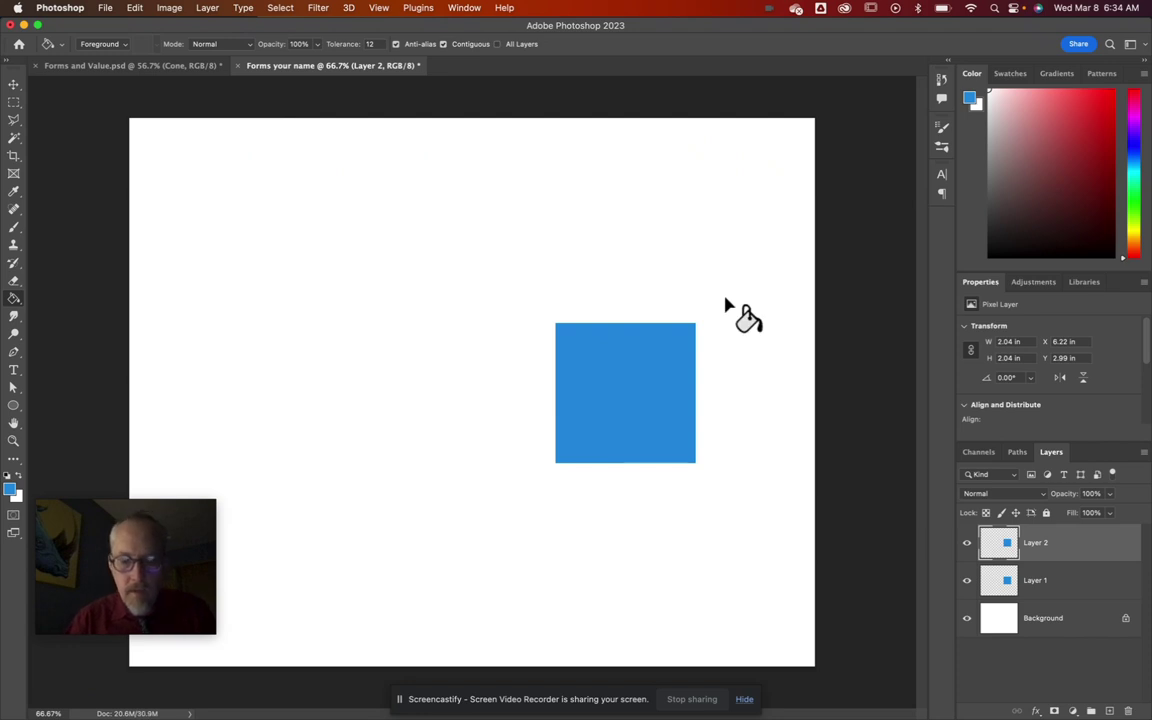
key(v)
drag(664, 404, 533, 415)
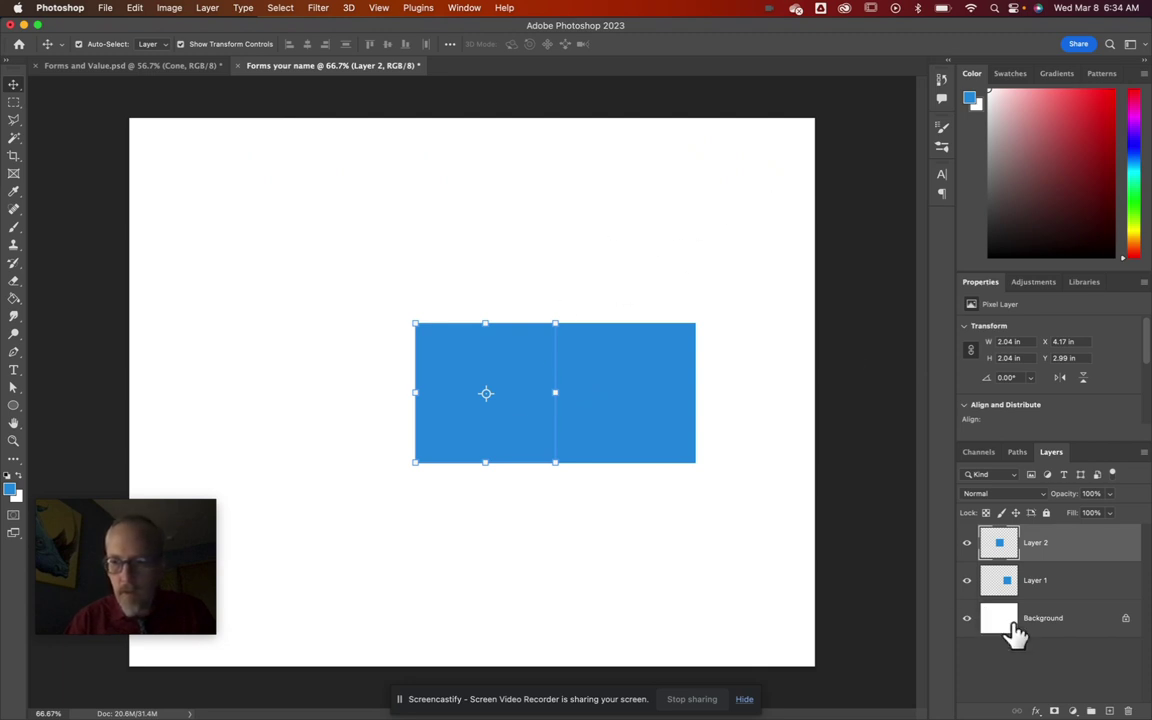
Step: Mark the light source with a soft red brush dot in the upper-right corner of the canvas on the Background layer
click(1050, 619)
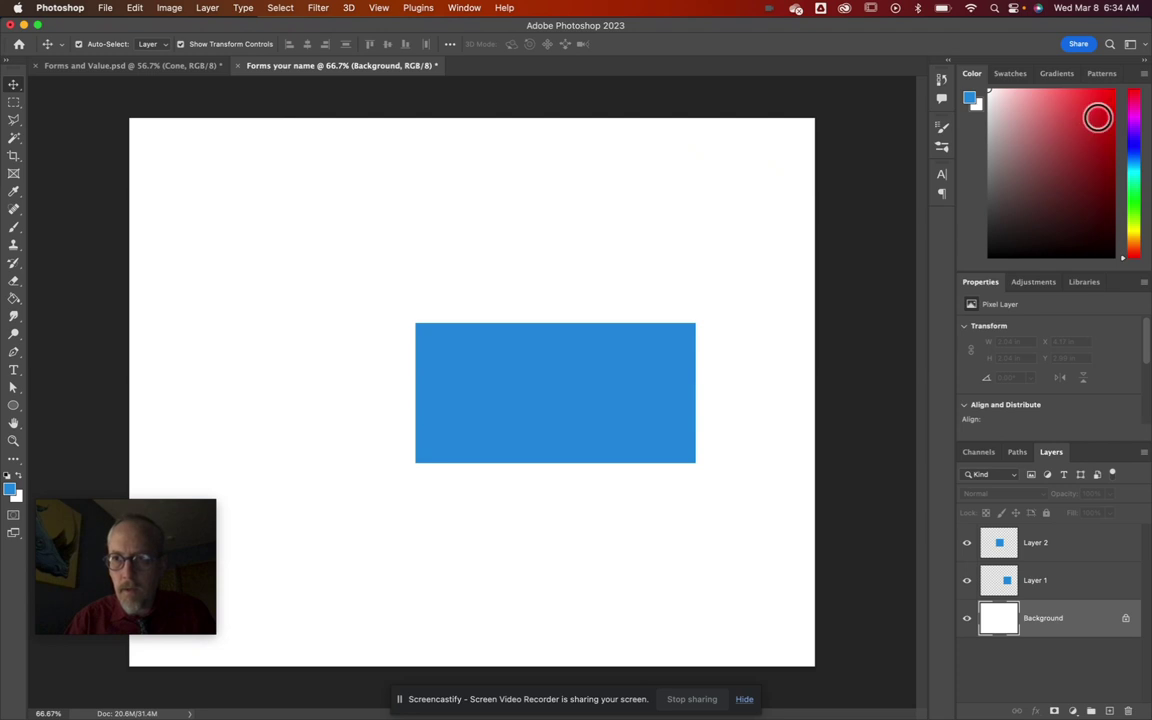
click(1102, 101)
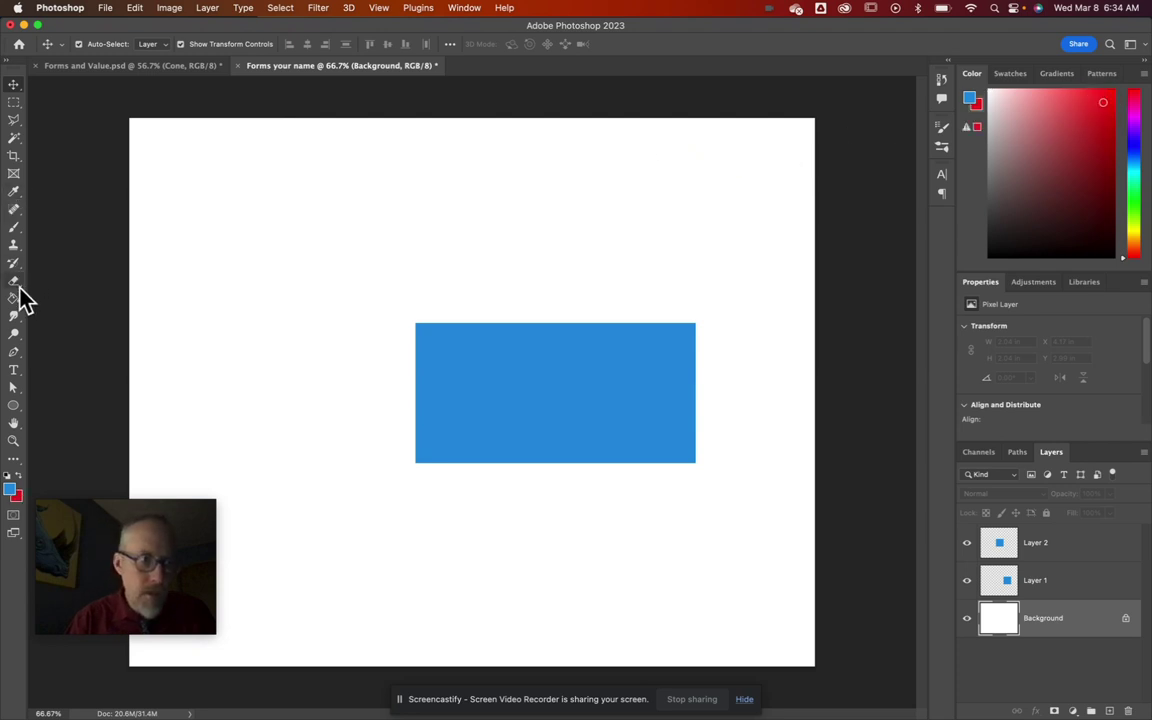
click(14, 228)
click(768, 162)
key(super+z)
key(x)
click(766, 159)
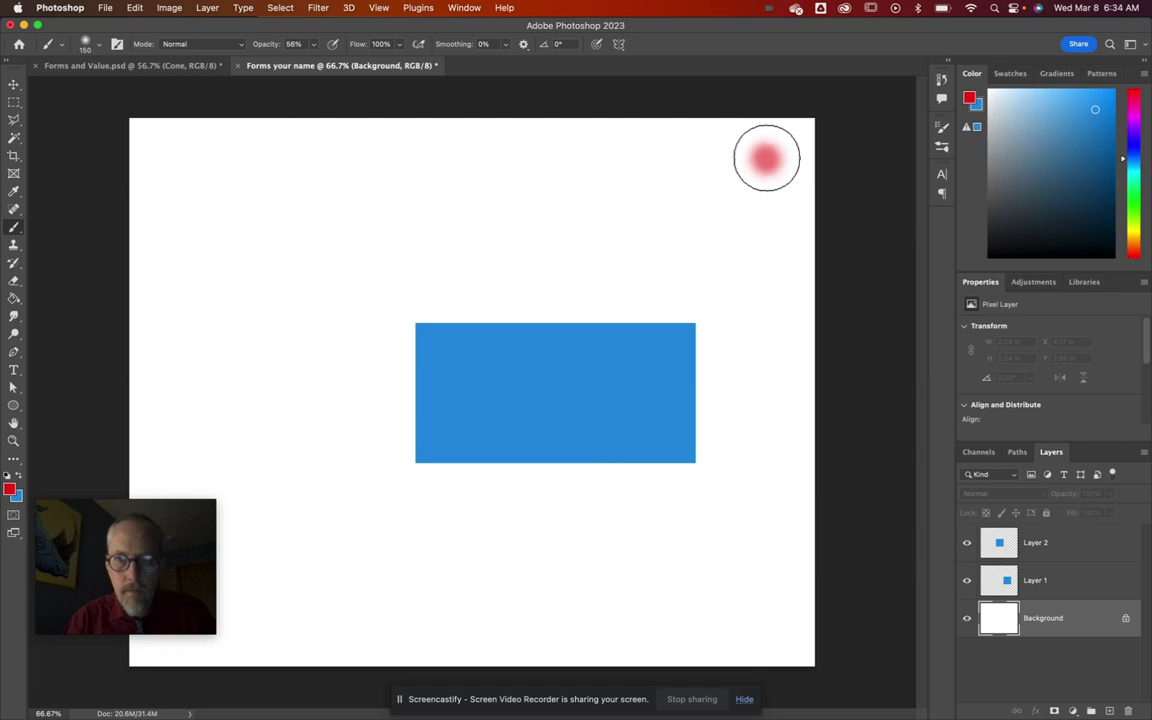
click(761, 160)
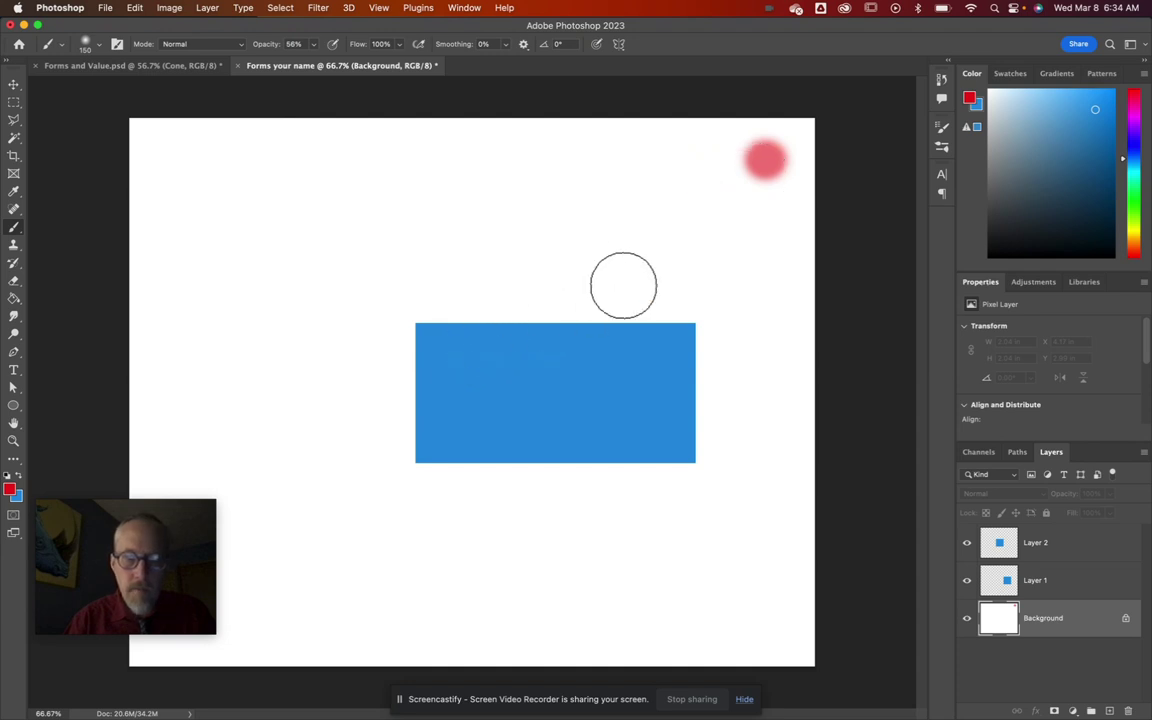
Step: Narrow the left square to about 48% width and skew it vertically about 32° upward to form the cube's side face
click(14, 86)
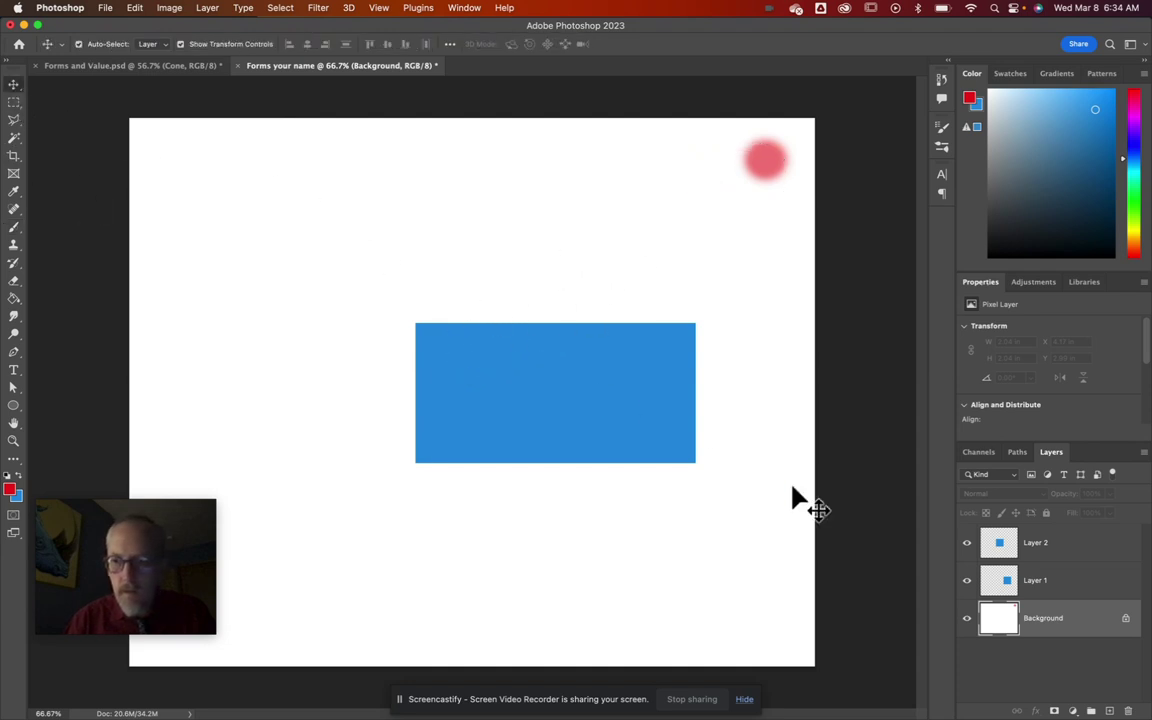
click(1038, 543)
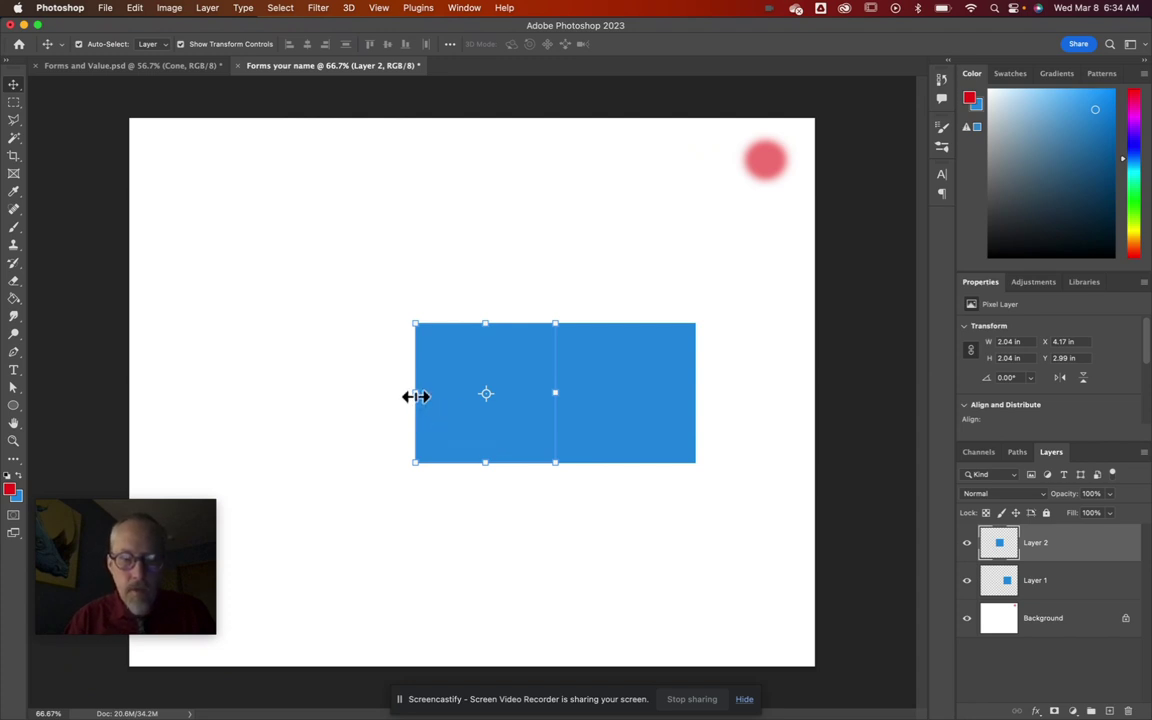
drag(418, 399, 492, 366)
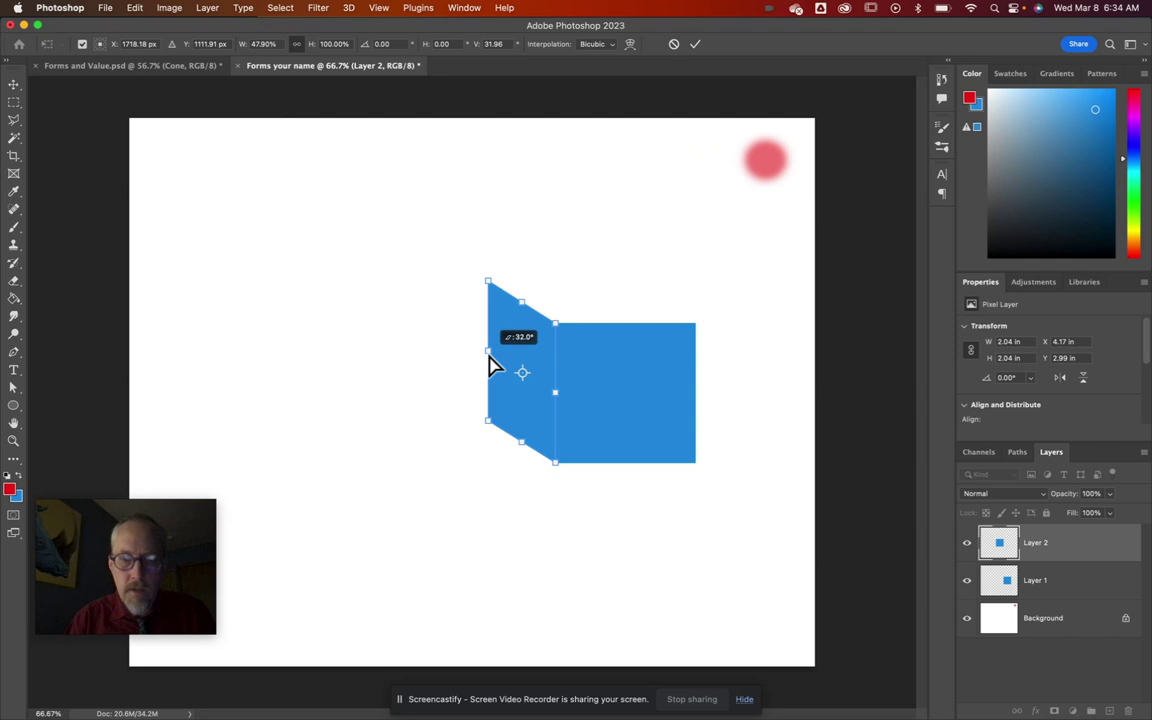
drag(491, 366, 491, 366)
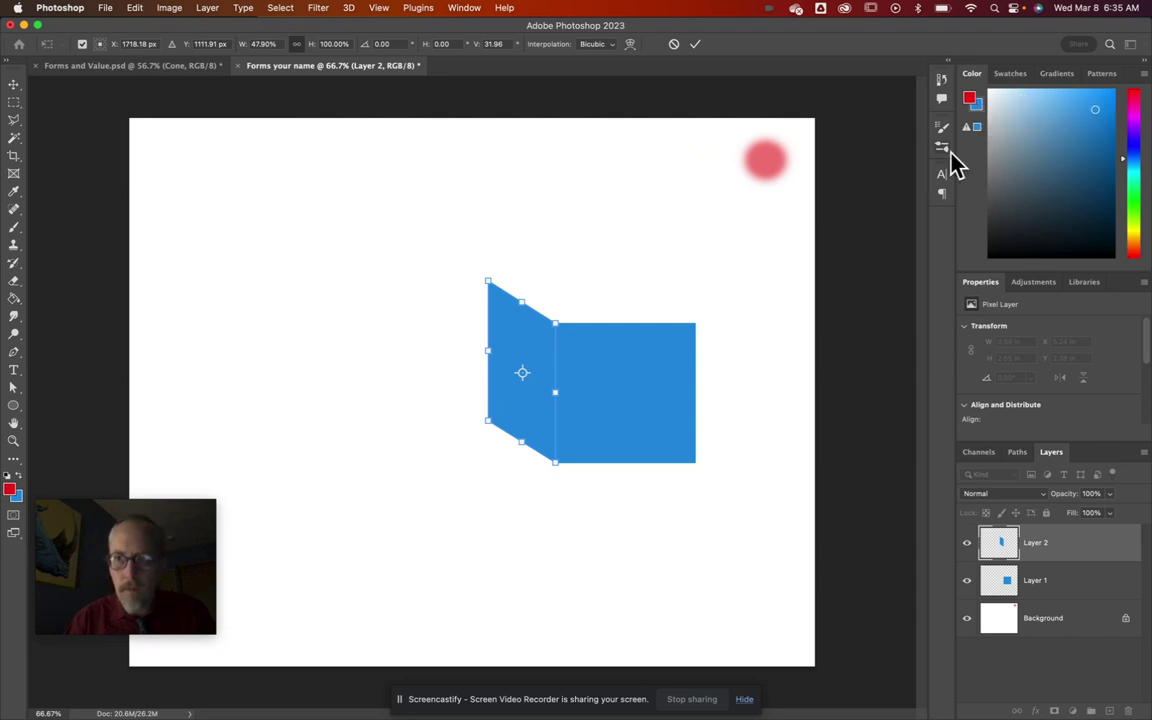
click(695, 44)
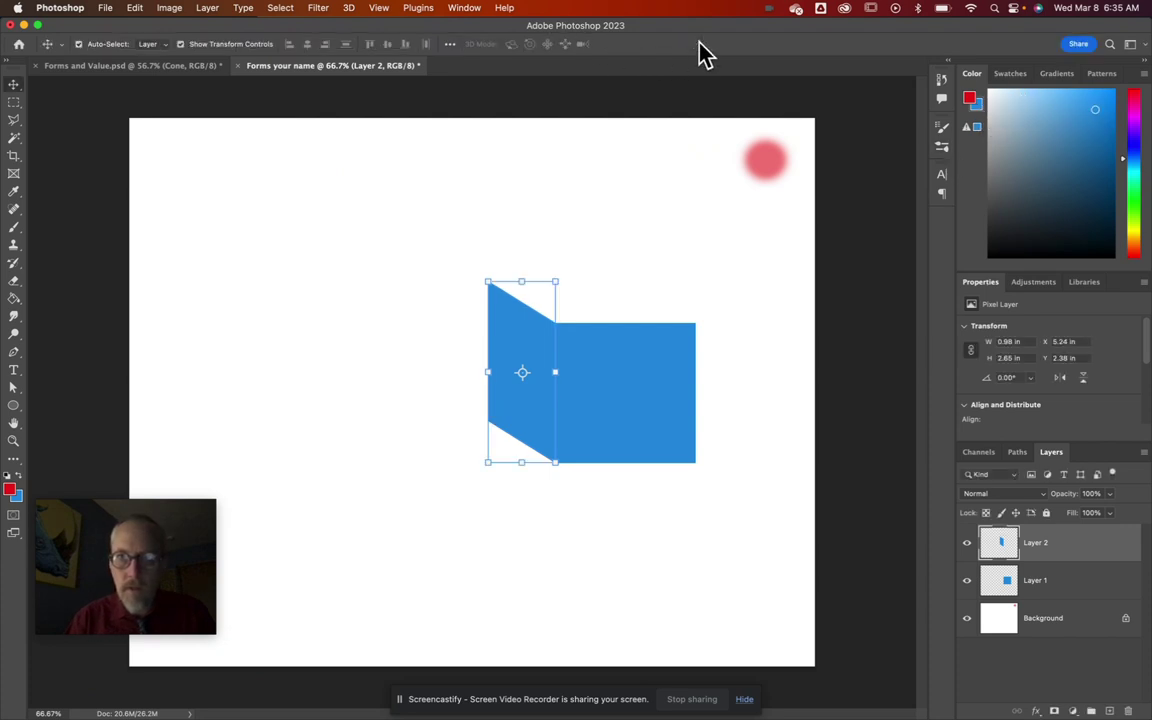
Step: Choose a darker shade of the same blue and fill the cube's left side face with it
click(978, 104)
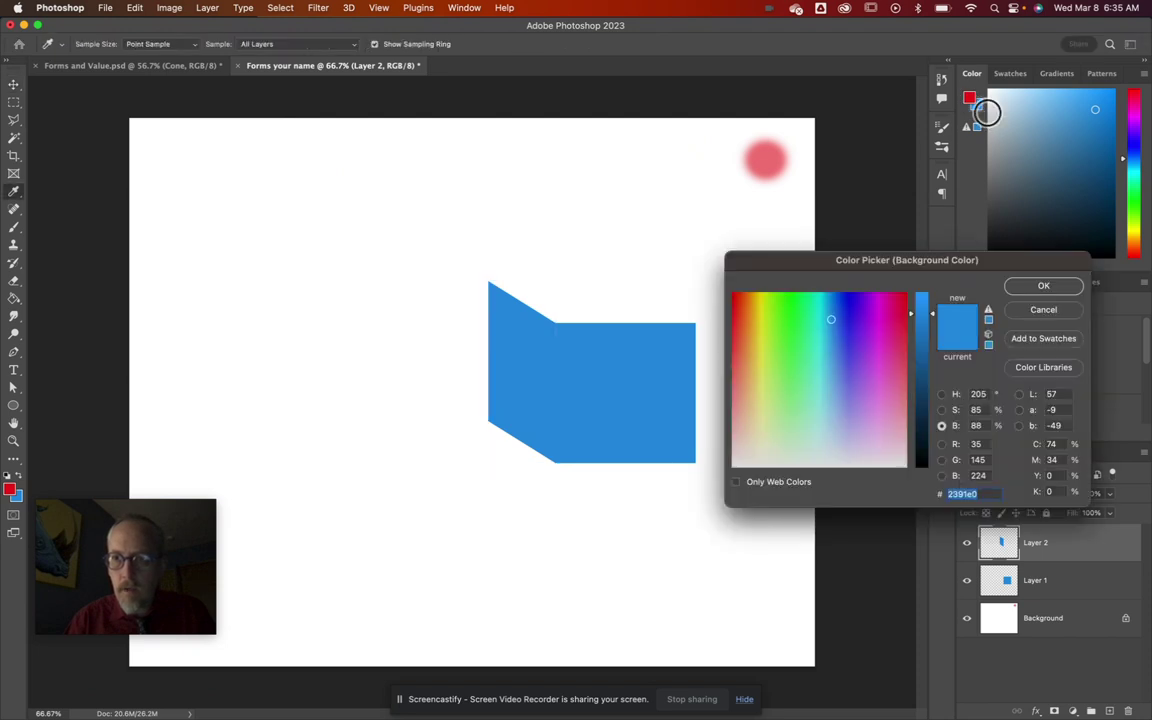
click(1056, 310)
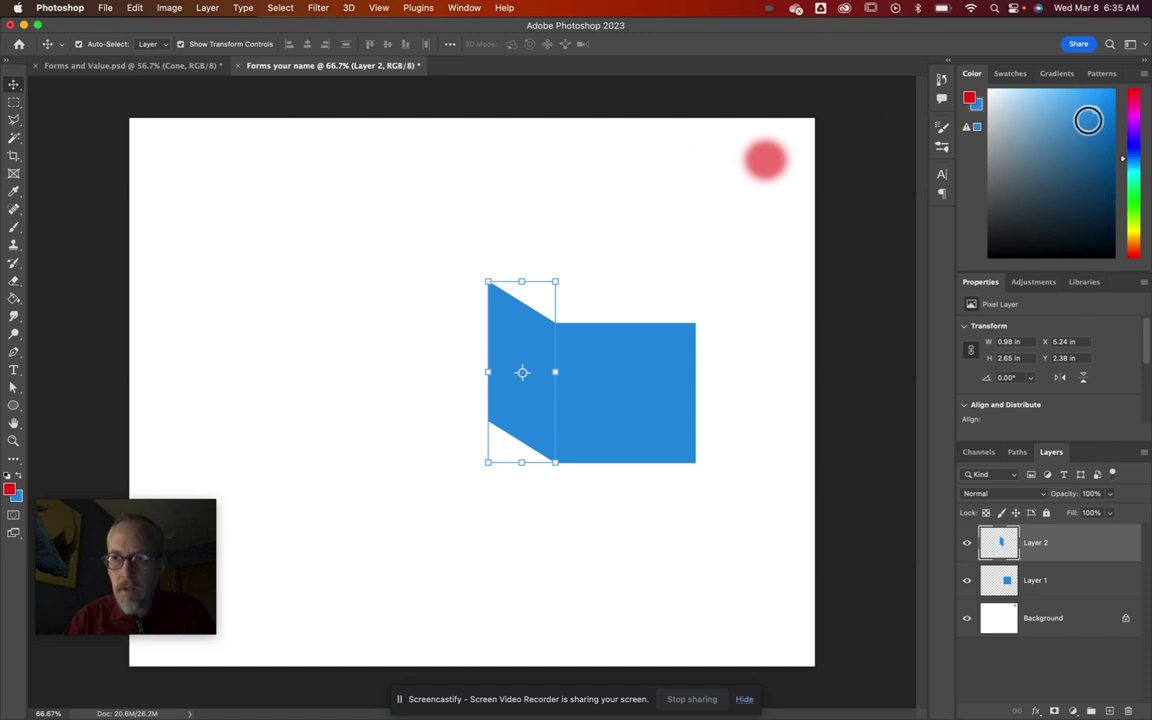
click(17, 479)
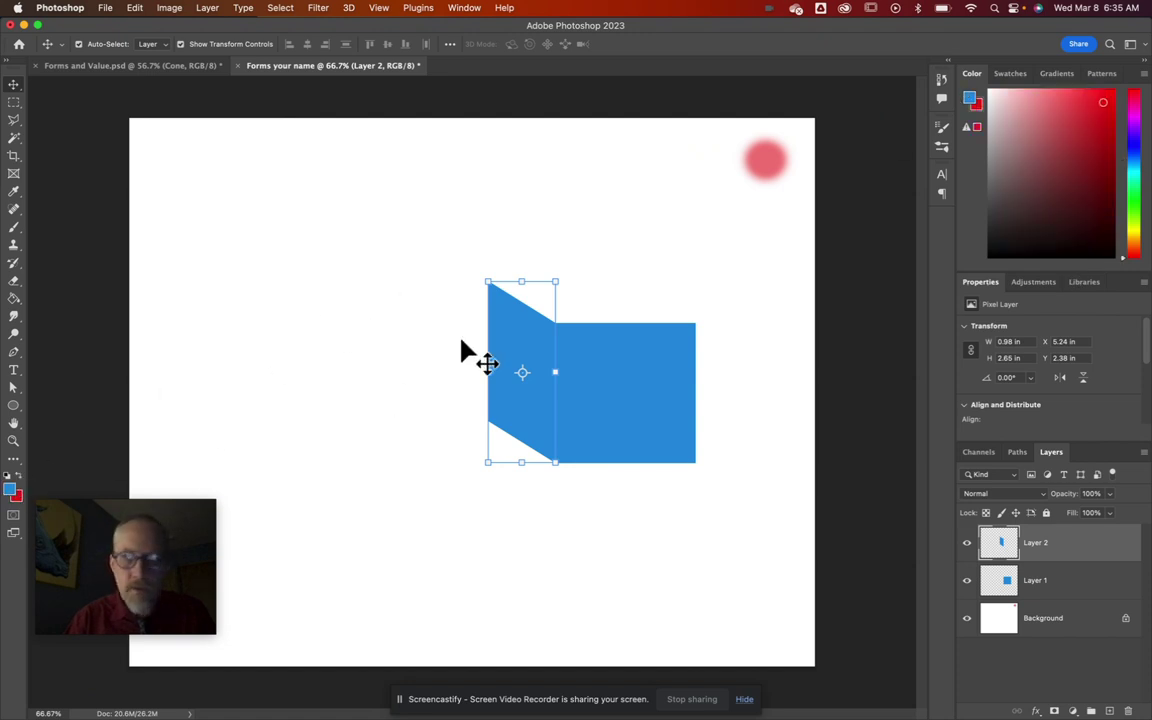
click(969, 98)
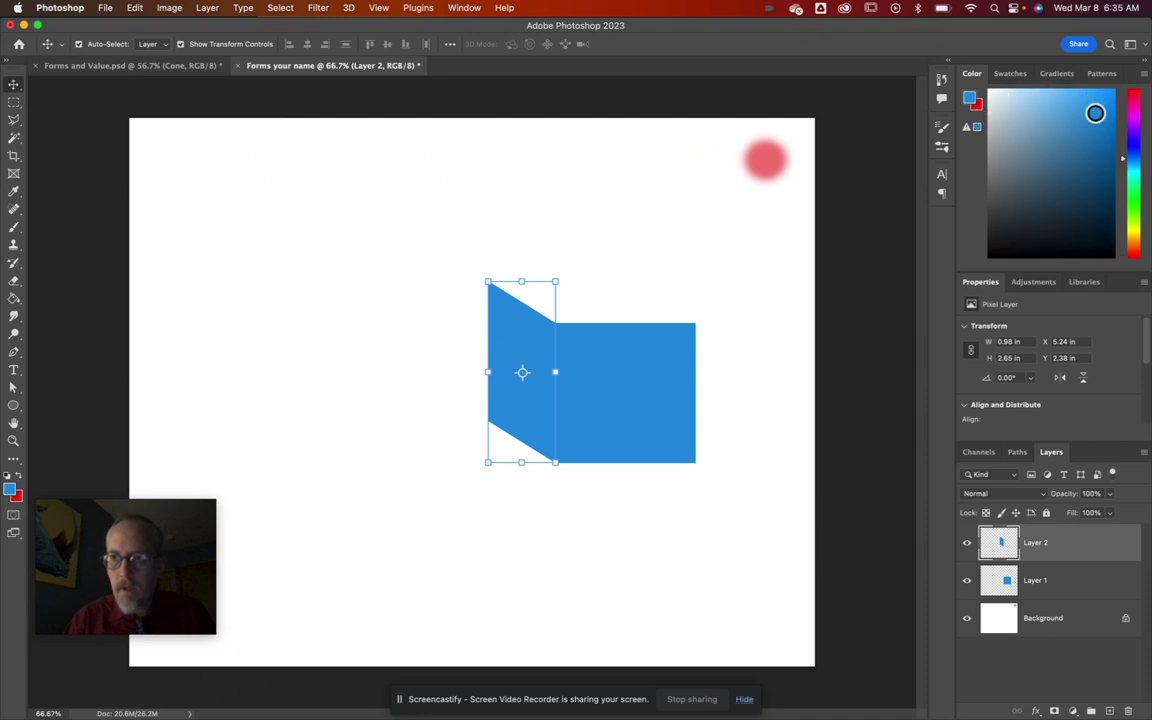
drag(1095, 117, 1092, 146)
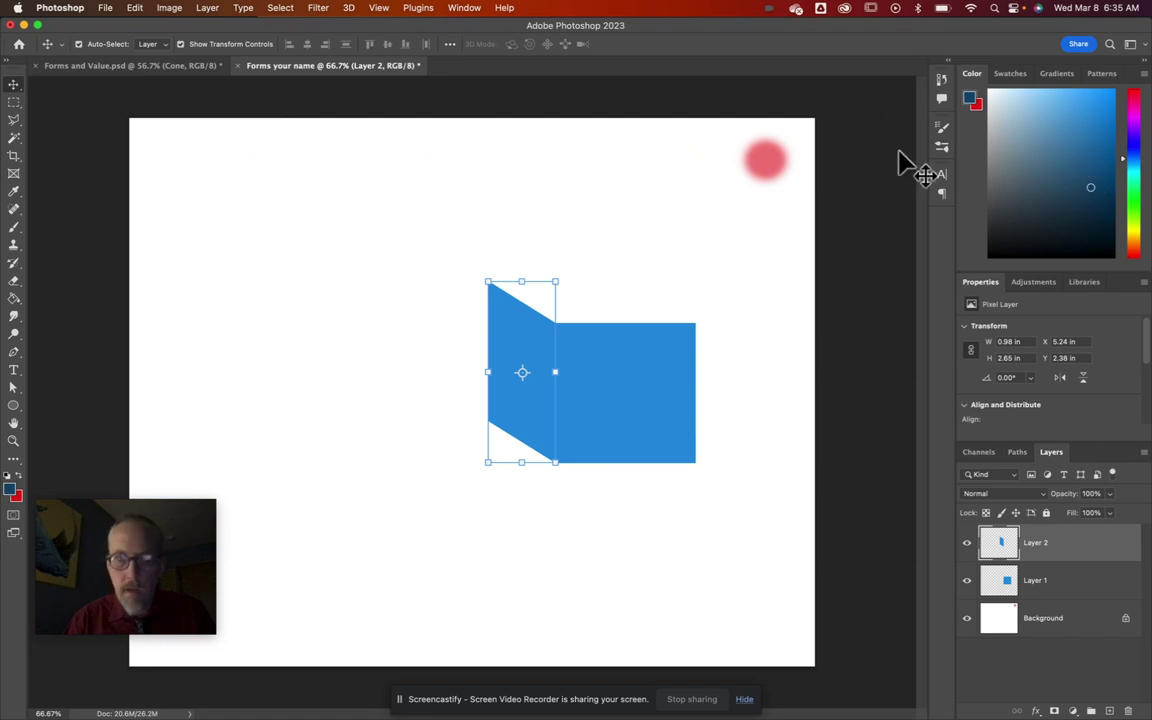
click(14, 298)
click(507, 380)
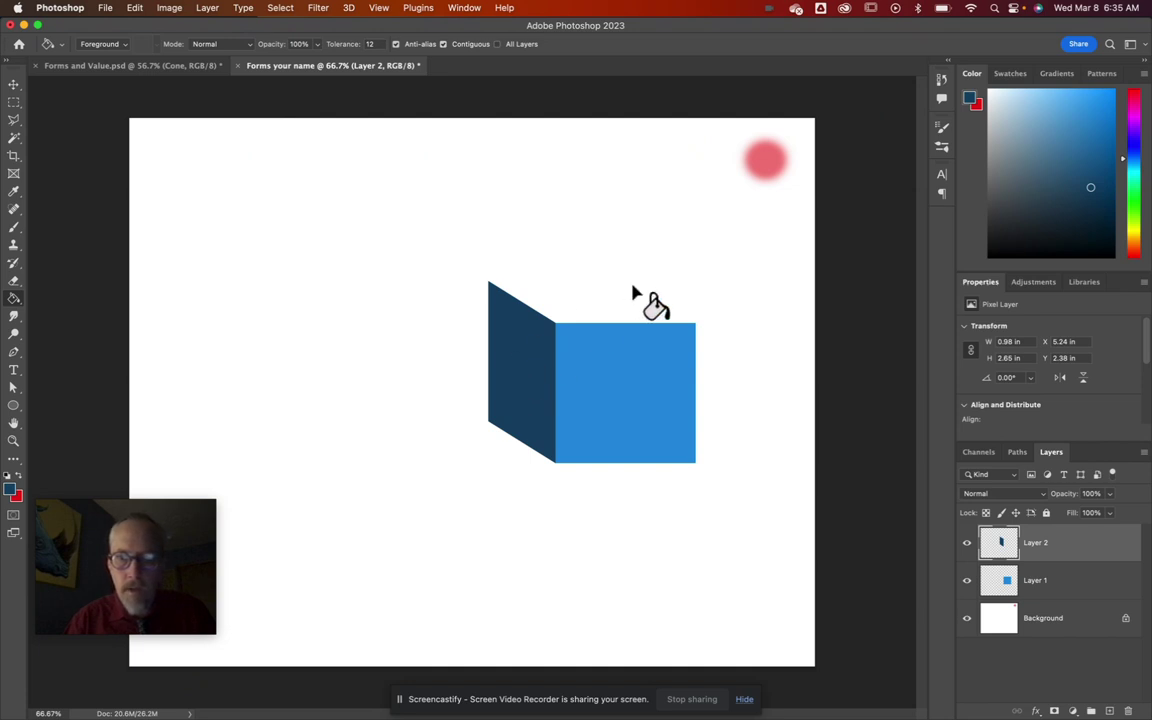
Step: Duplicate the front square on Layer 1 and place the copy directly above it, edge to edge
click(14, 84)
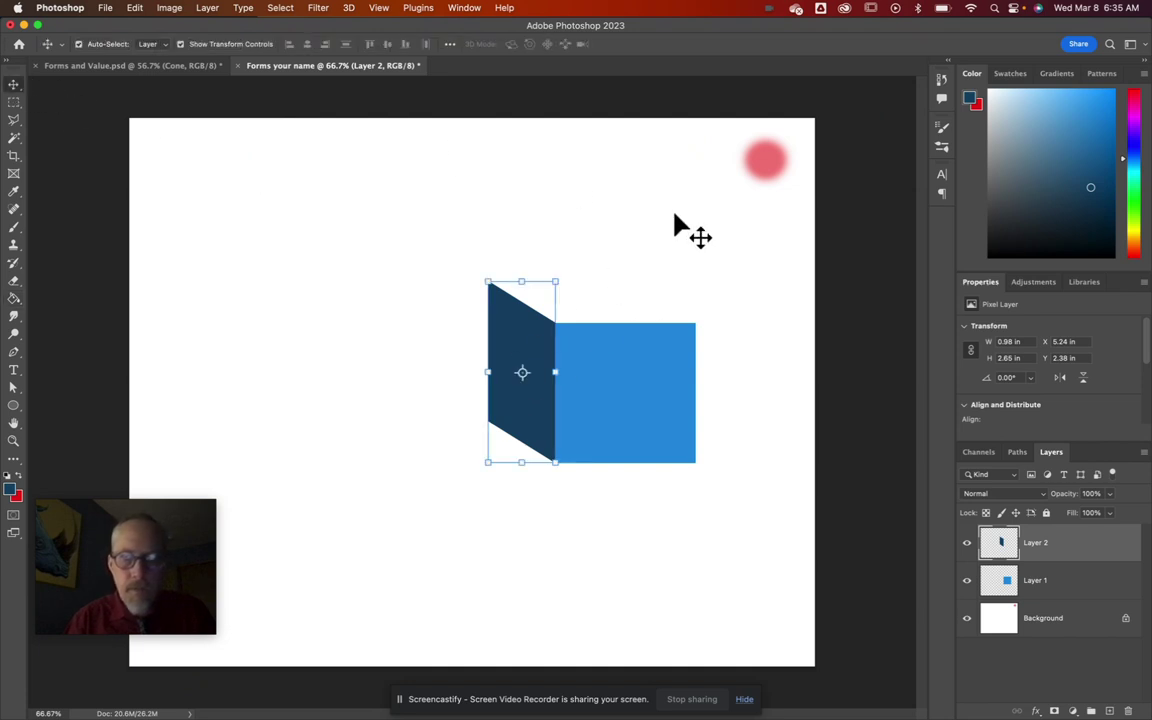
click(640, 393)
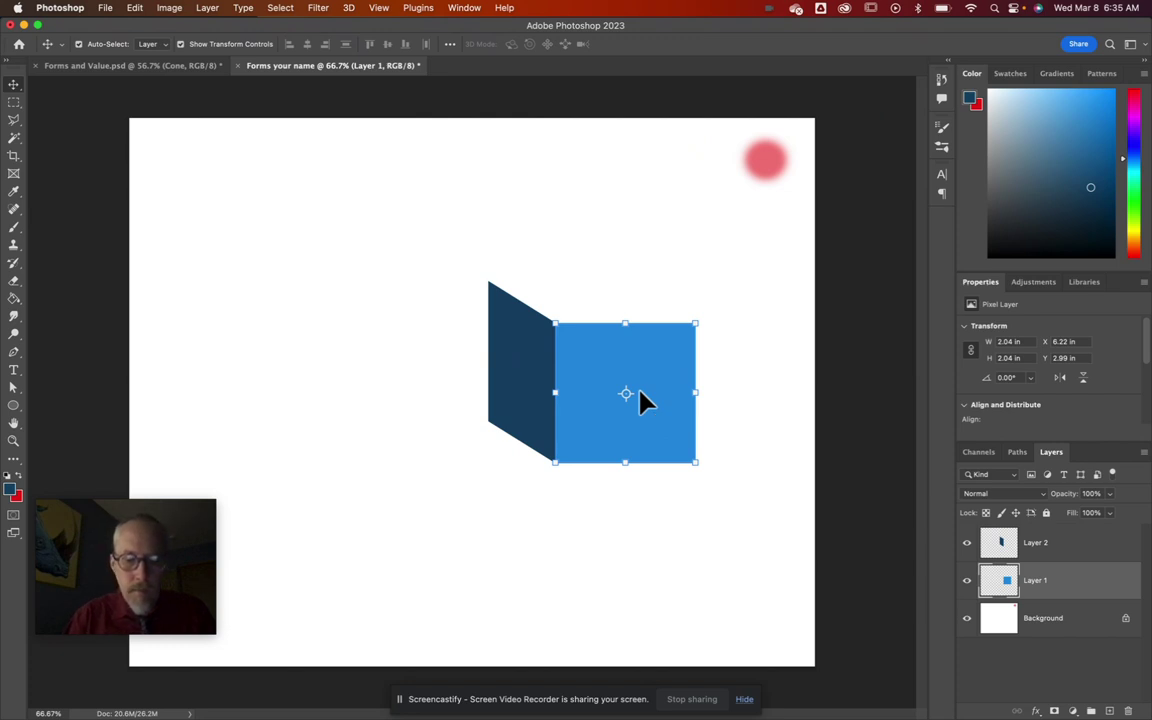
drag(643, 400, 607, 236)
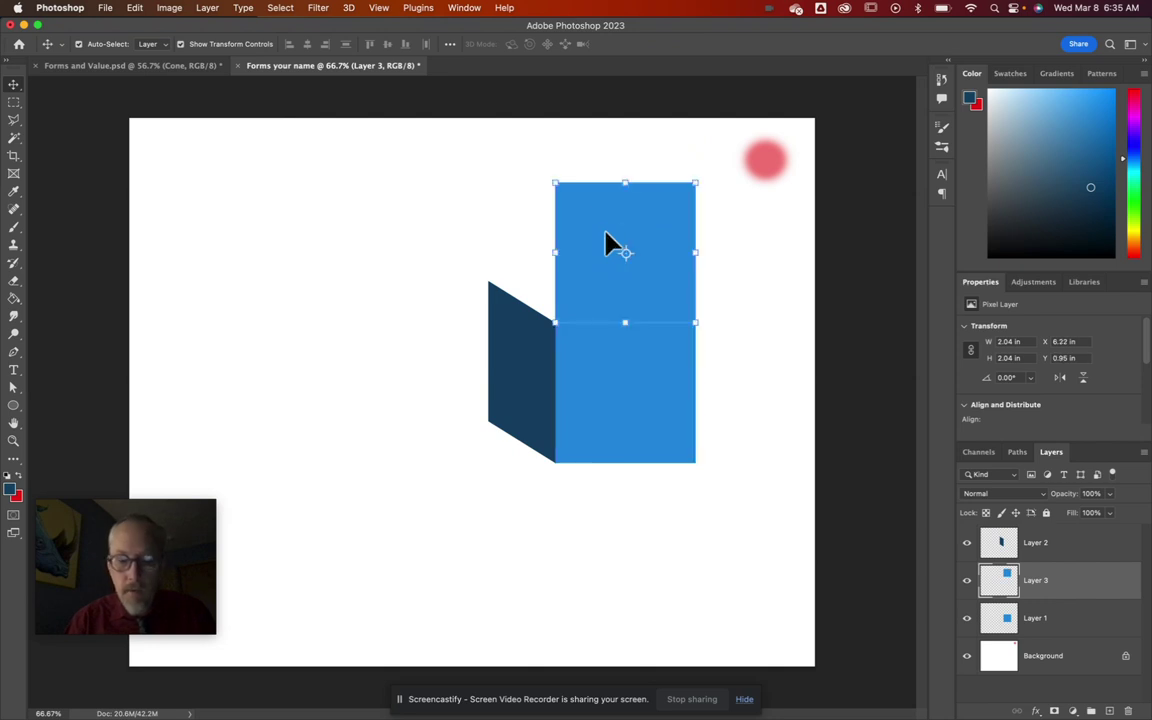
Step: Flatten the upper square to about 30% height and skew it horizontally about 58° to the left to form the cube's top face
click(625, 184)
drag(625, 185, 559, 284)
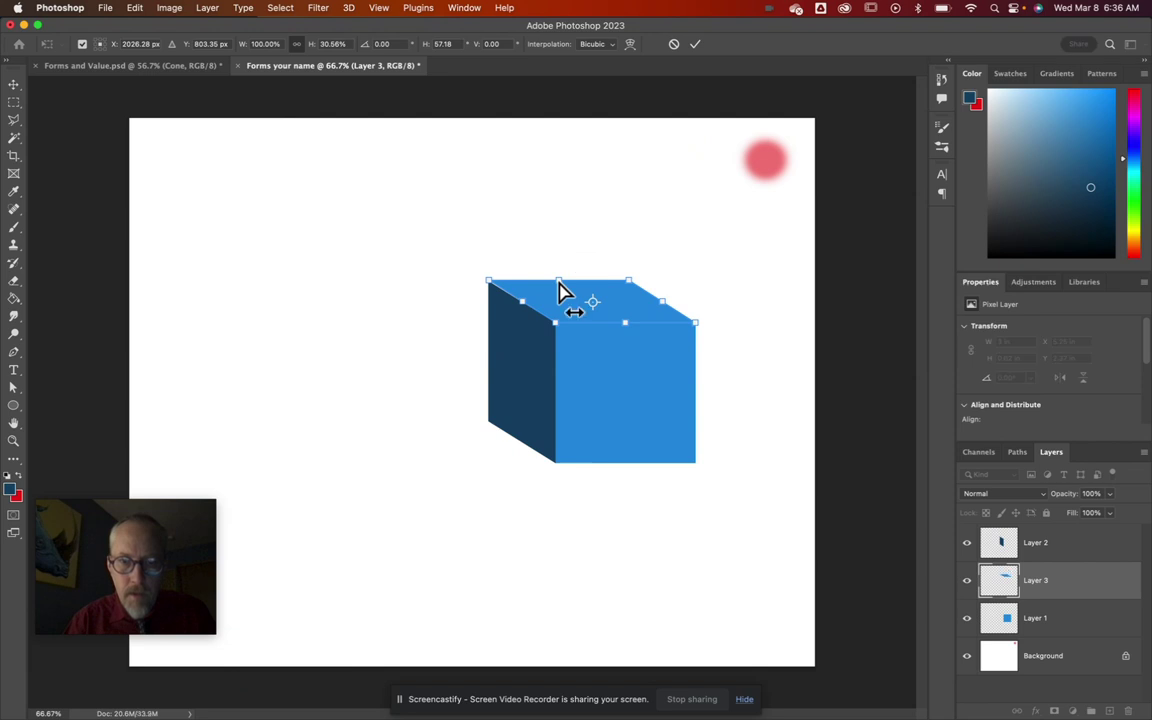
scroll(522, 203, up, 3)
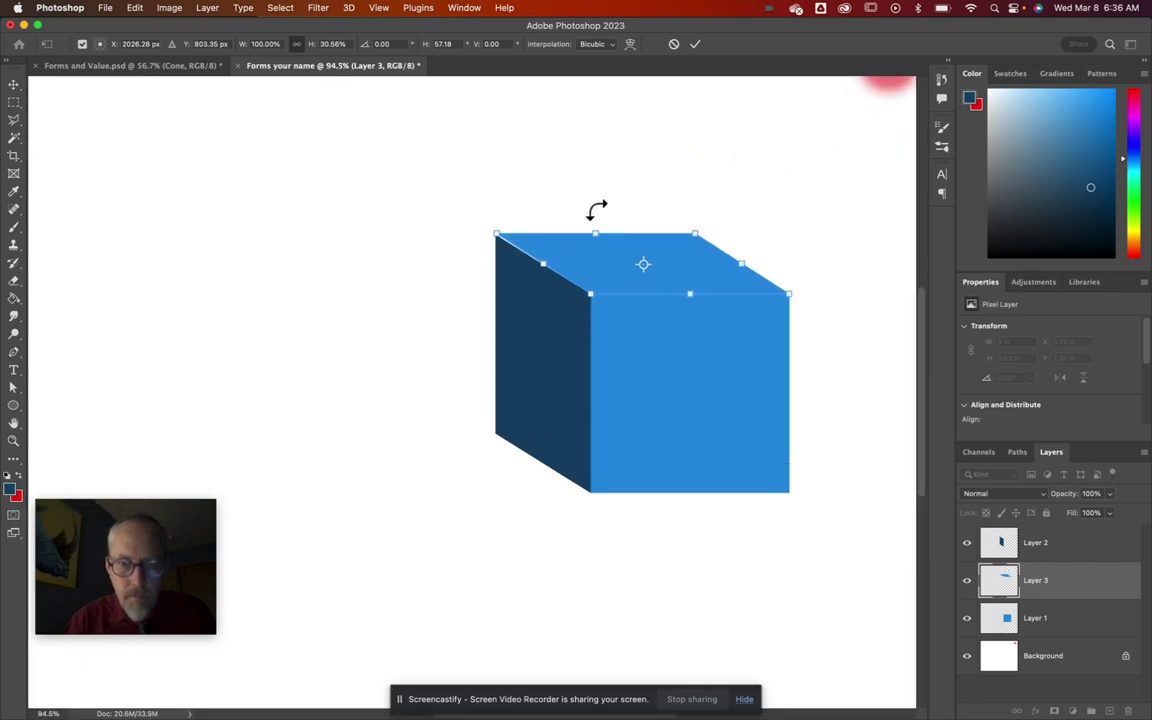
drag(595, 242, 597, 244)
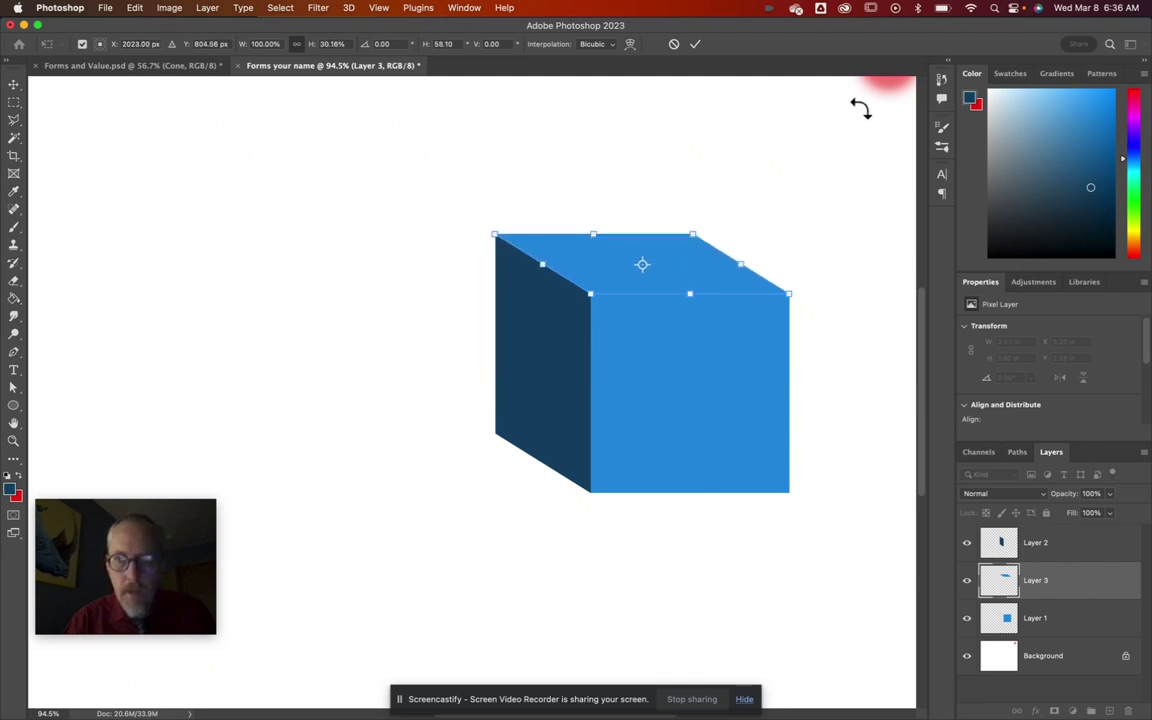
Step: Sample the cube's blue, choose a lighter tint of it and fill the top face on Layer 3
scroll(861, 105, up, 3)
scroll(861, 105, right, 3)
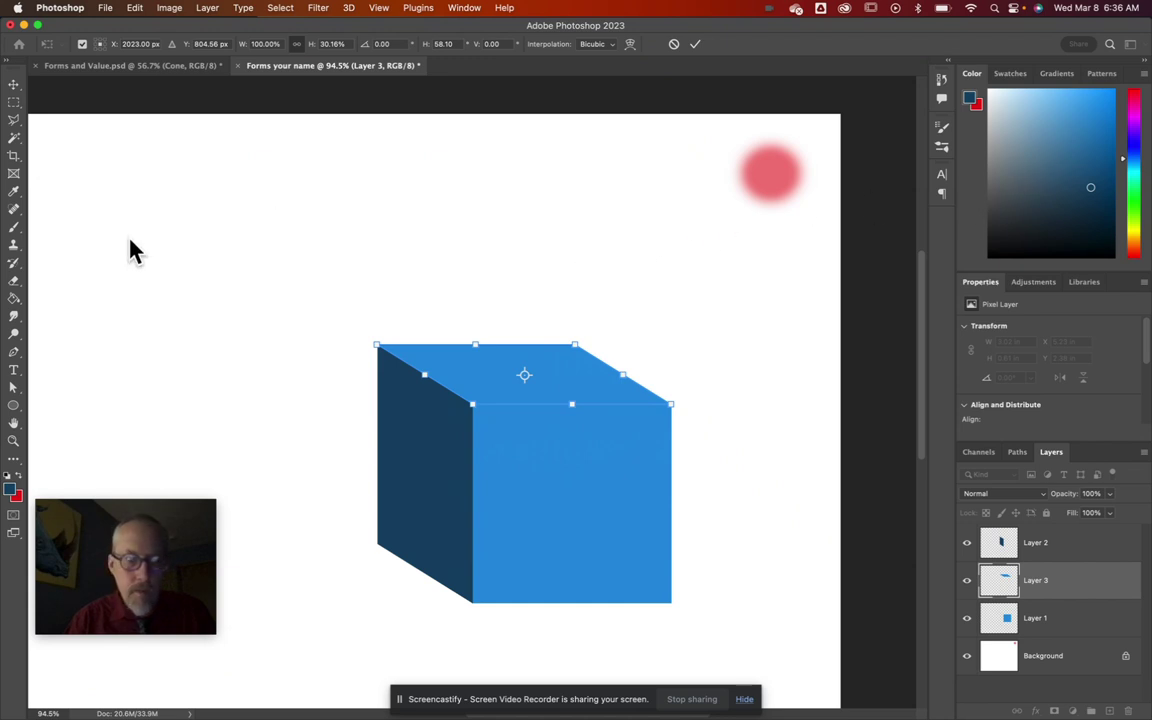
click(14, 298)
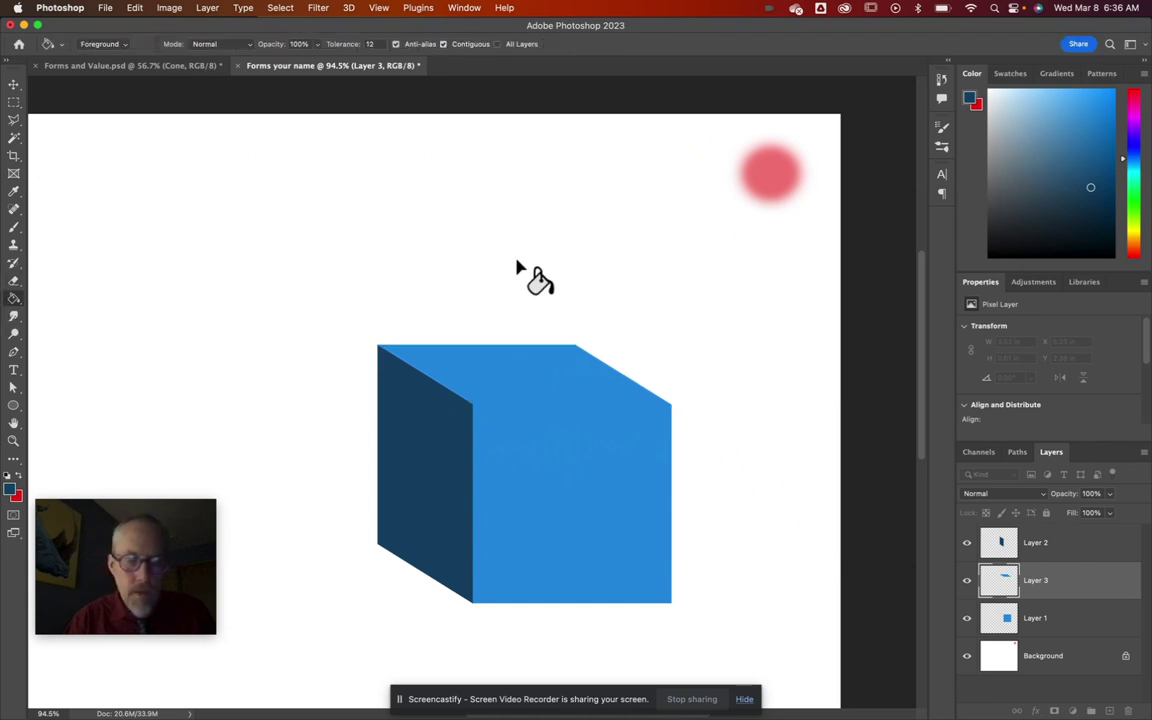
alt+click(551, 372)
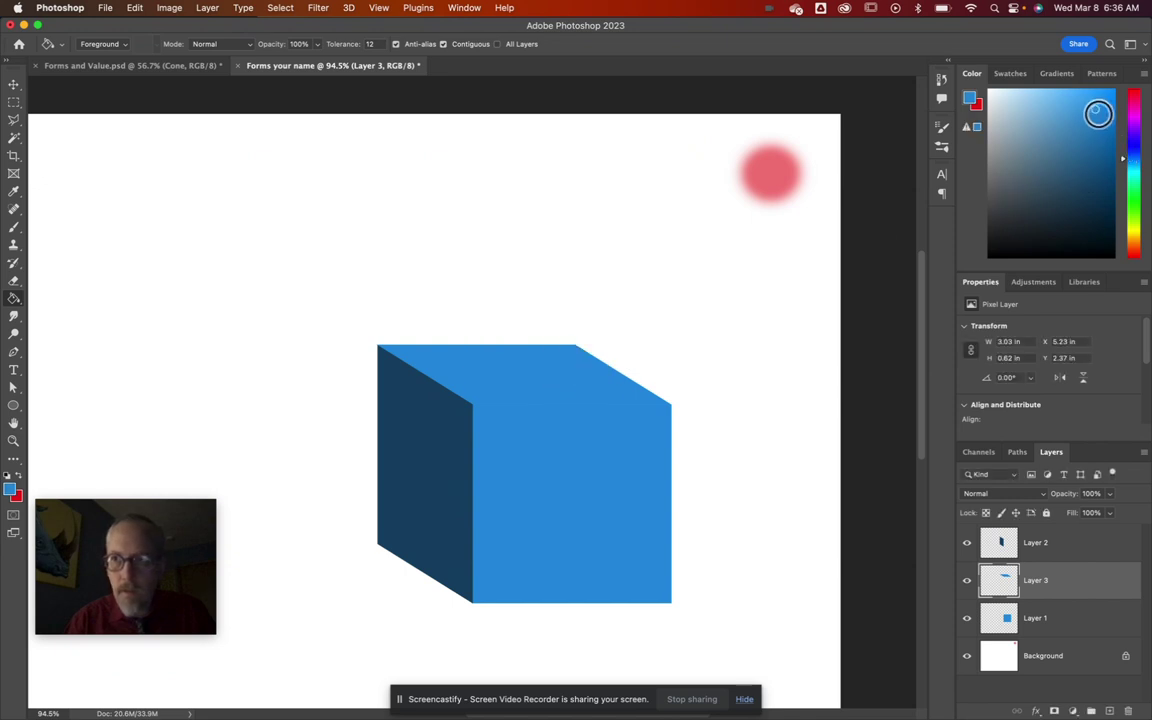
drag(1098, 109, 1053, 103)
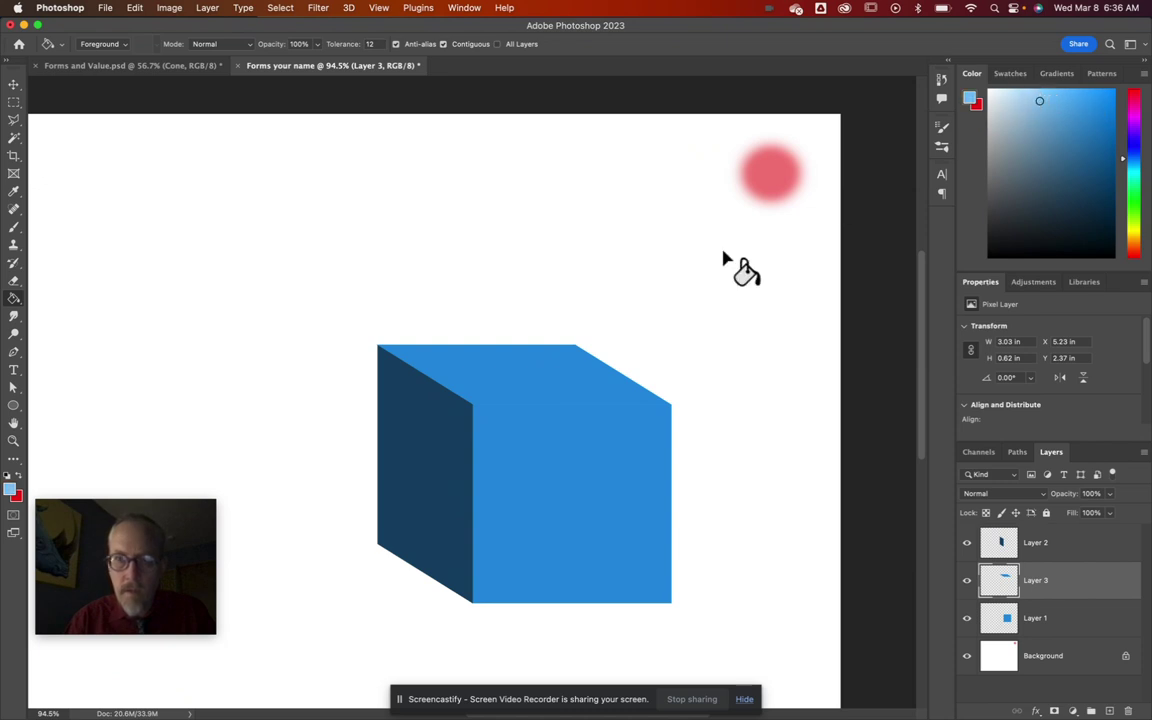
click(558, 374)
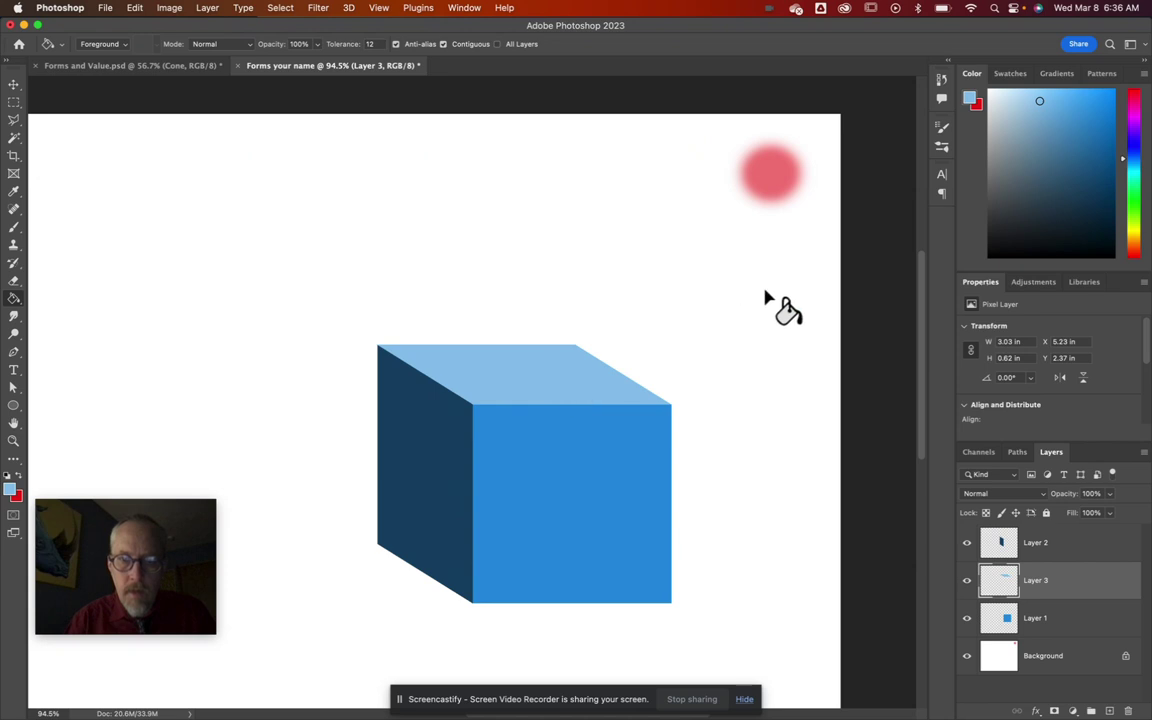
Step: Group Layer 1, Layer 2 and Layer 3 and rename the group Cube
scroll(735, 390, down, 2)
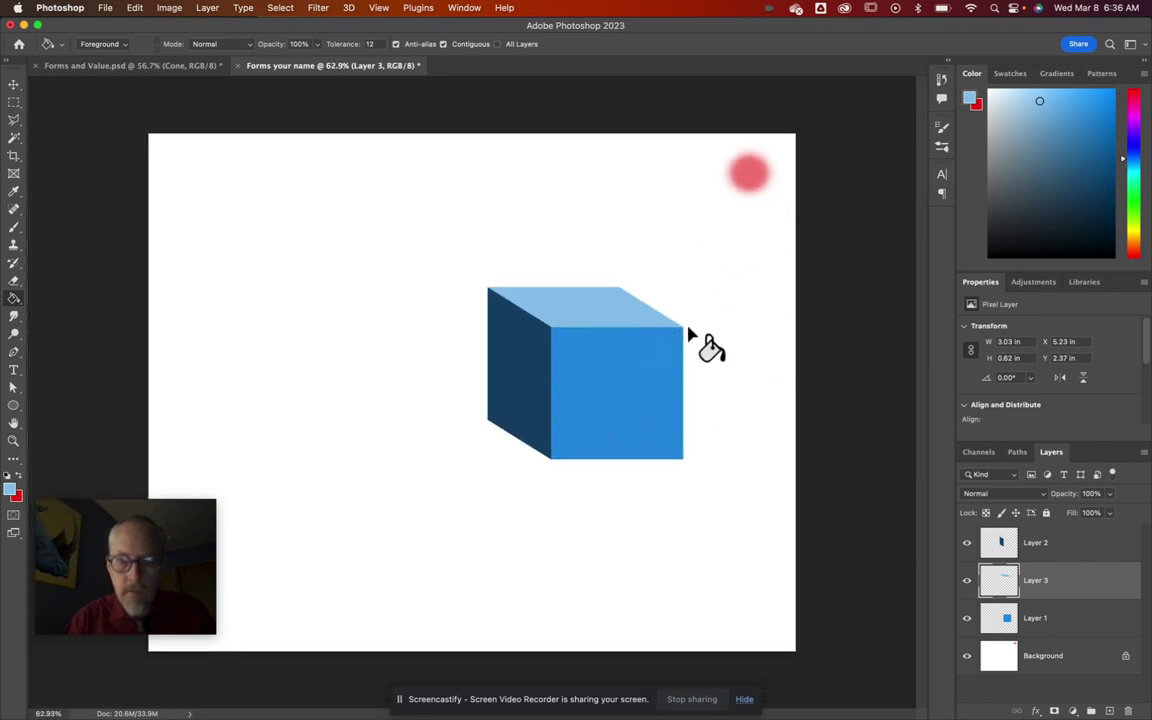
click(1087, 554)
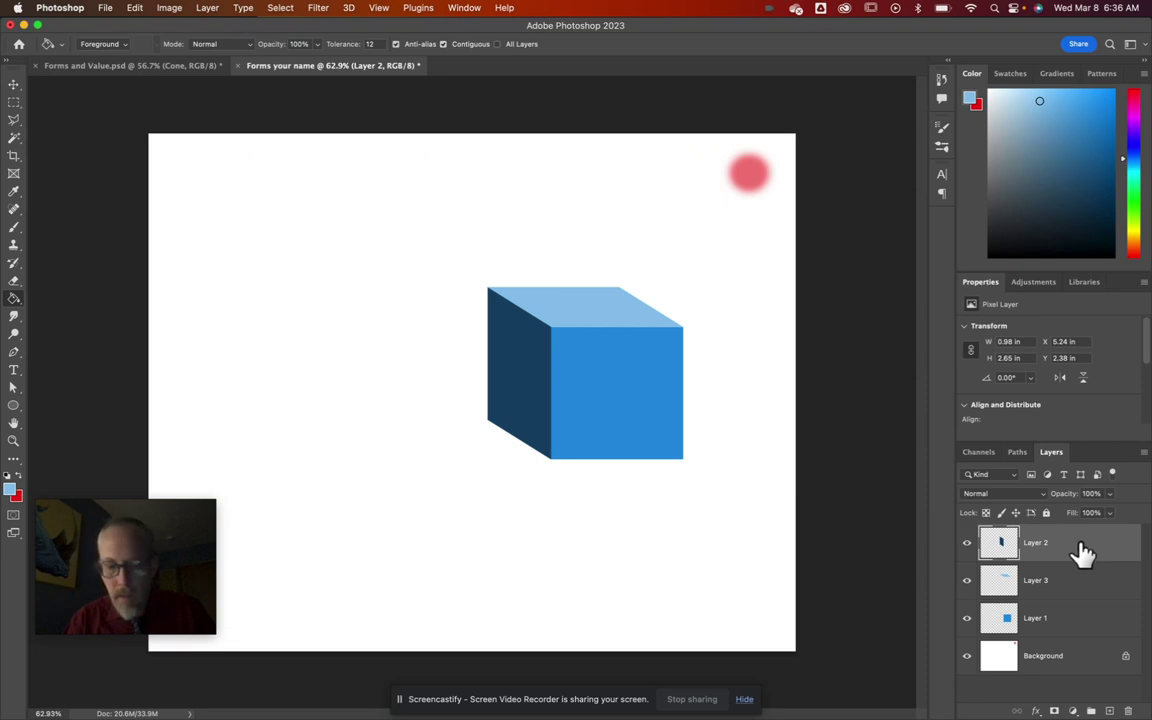
shift+click(1083, 590)
shift+click(1087, 625)
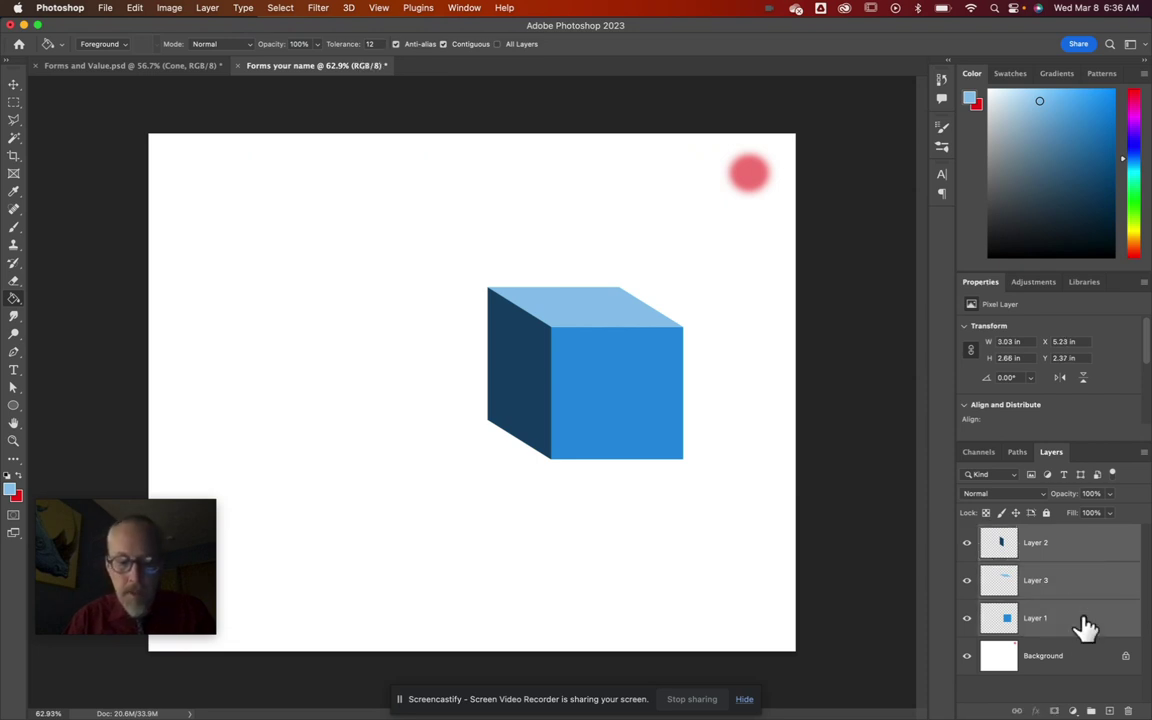
key(super+g)
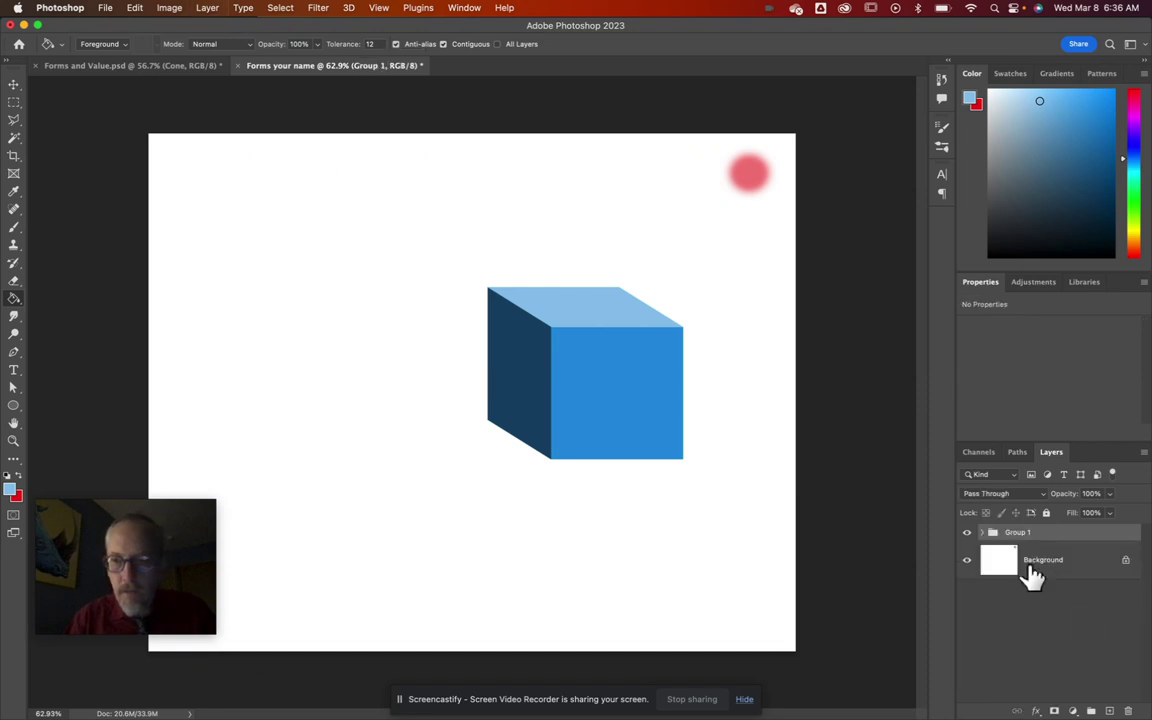
double_click(1026, 532)
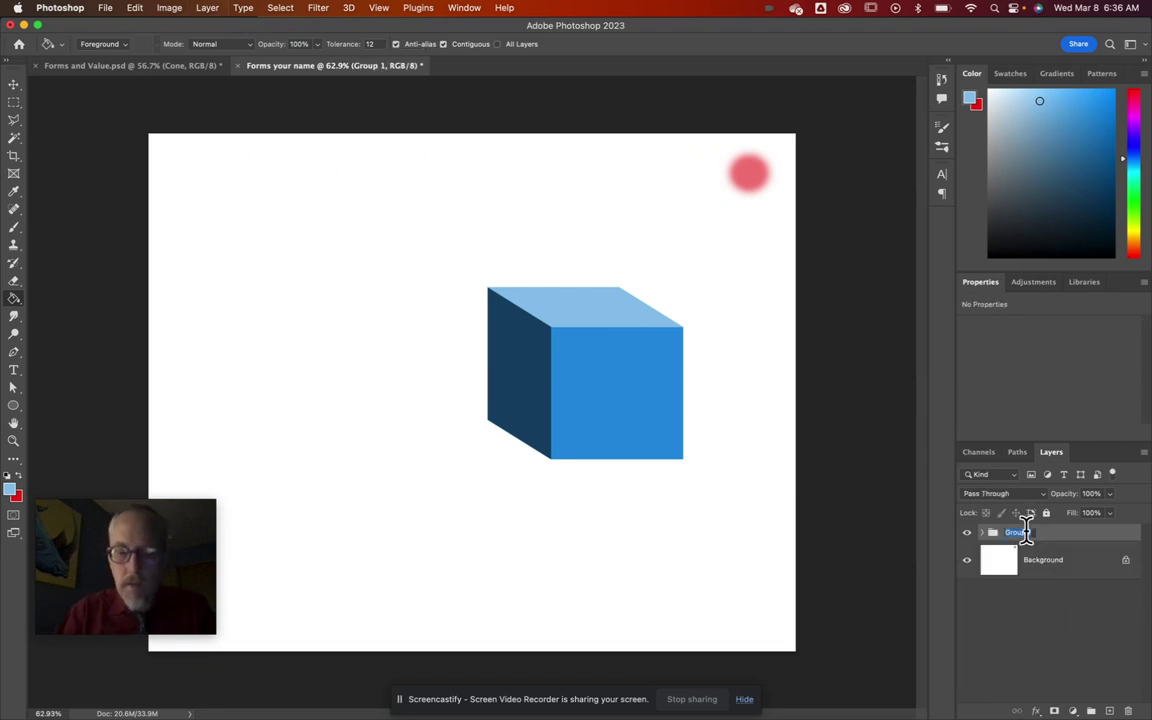
text(C)
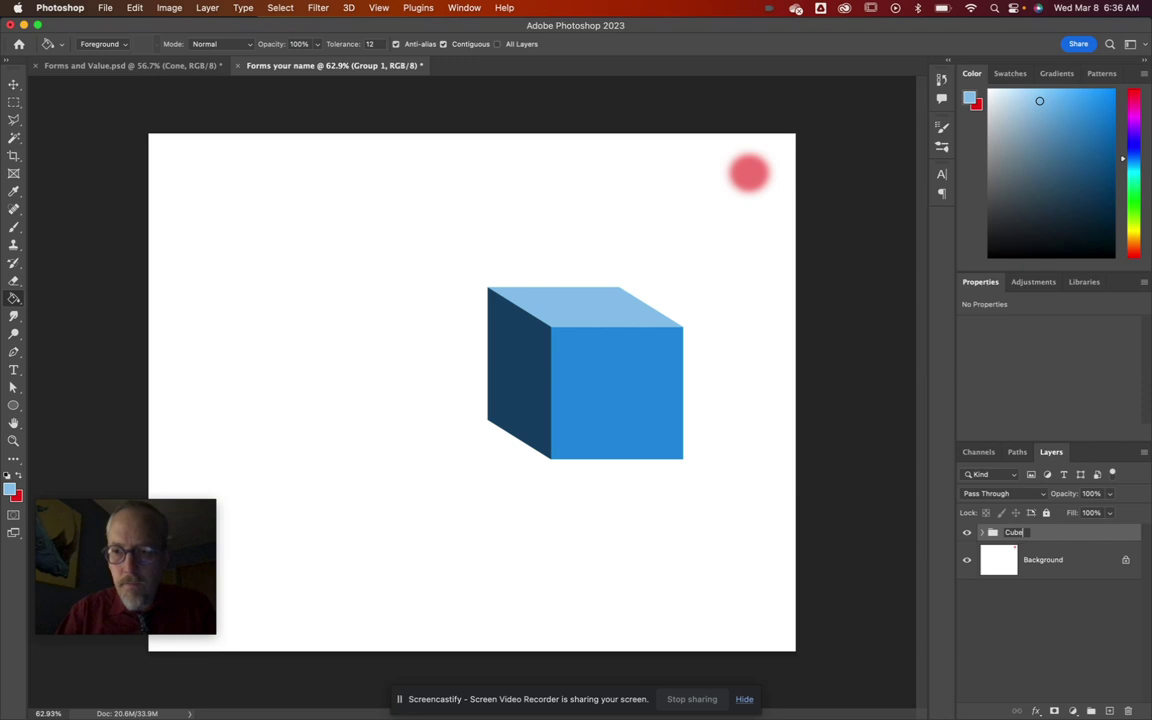
text(ube)
key(Return)
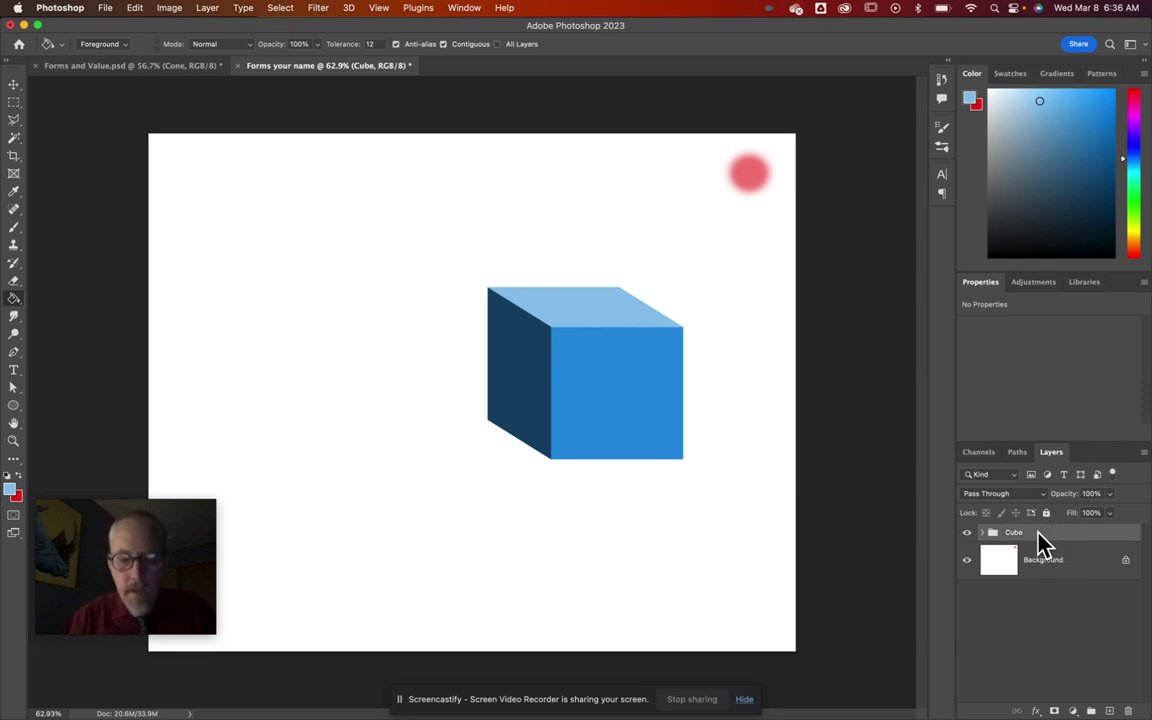
Step: Duplicate the Cube group and hide the copy, keeping the original group visible
key(super+j)
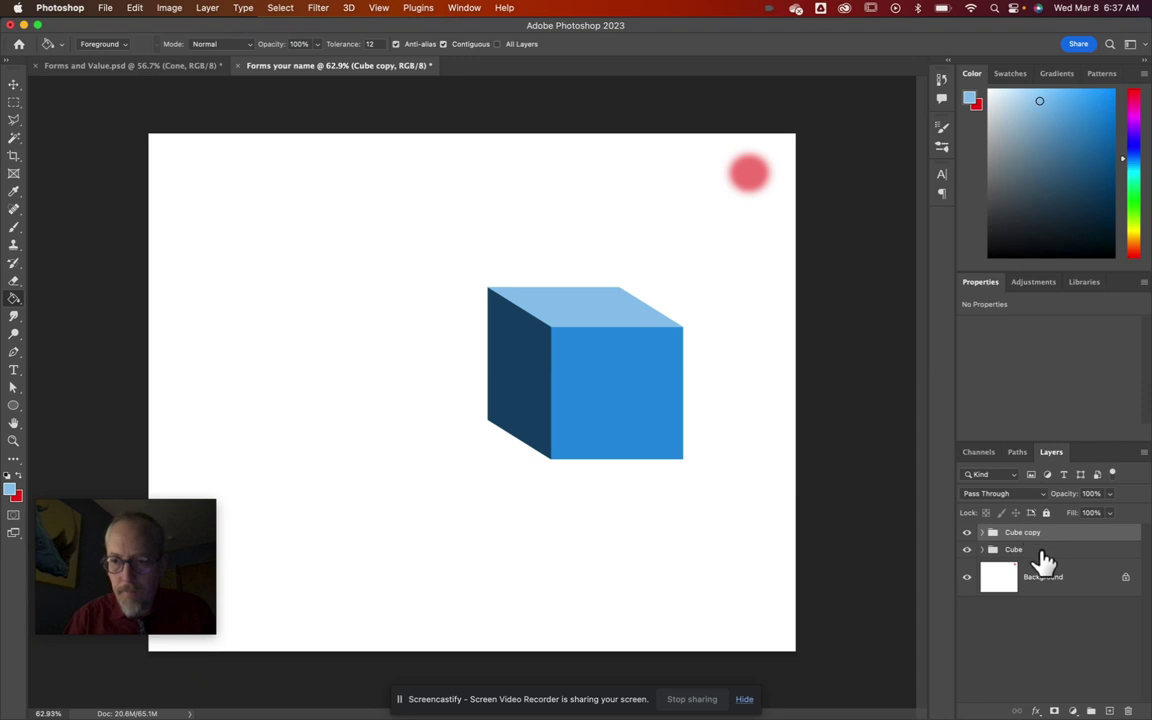
click(967, 549)
click(967, 536)
click(967, 549)
Step: Merge the original Cube group into a single layer and check it by toggling its visibility
click(1036, 558)
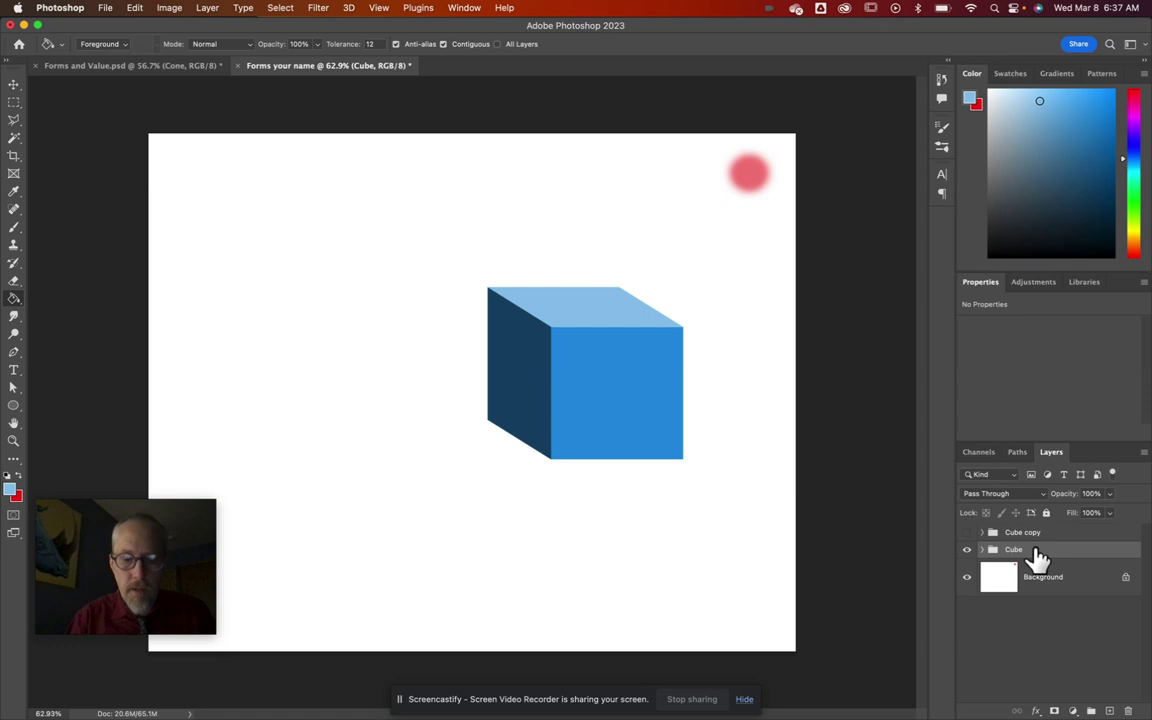
key(super+e)
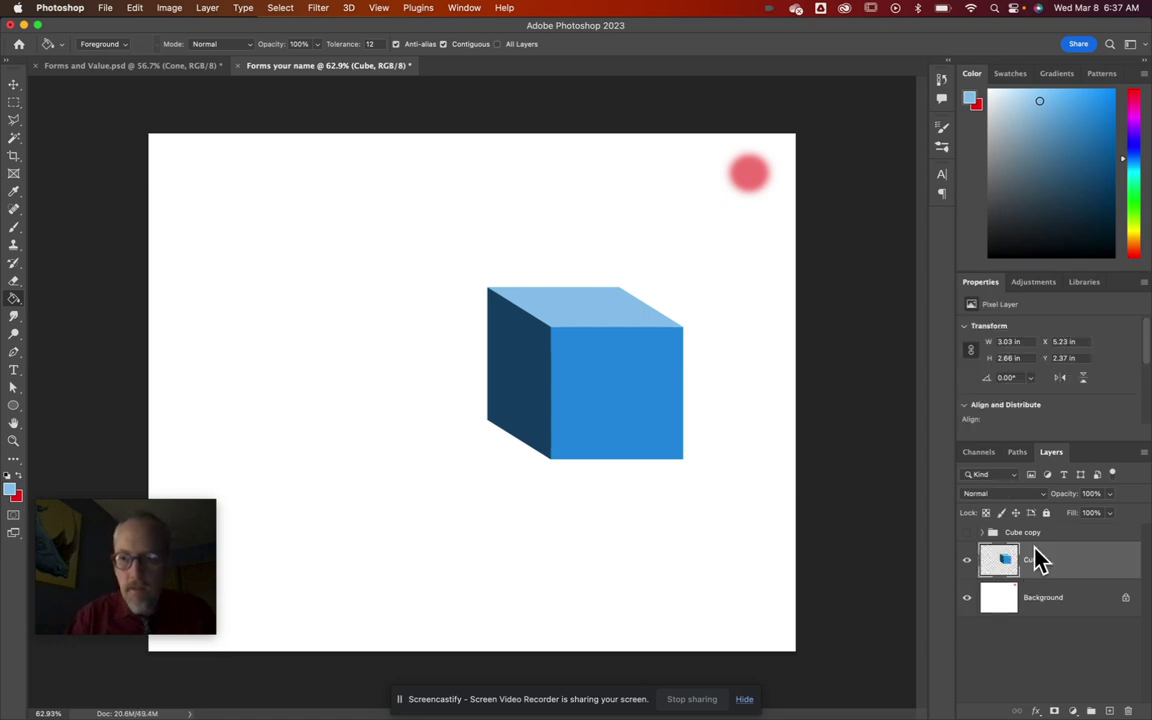
click(967, 562)
click(967, 562)
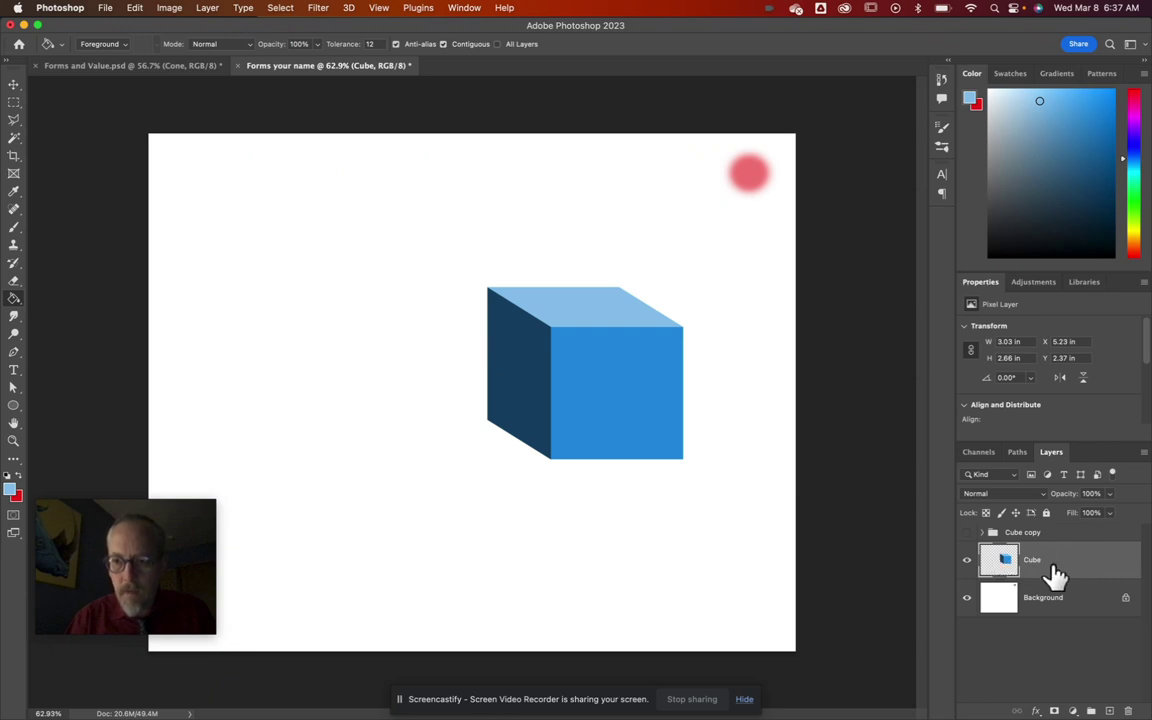
Step: Select the pixels of the merged Cube layer, reset the colors to default and fill the silhouette with black
right_click(1058, 568)
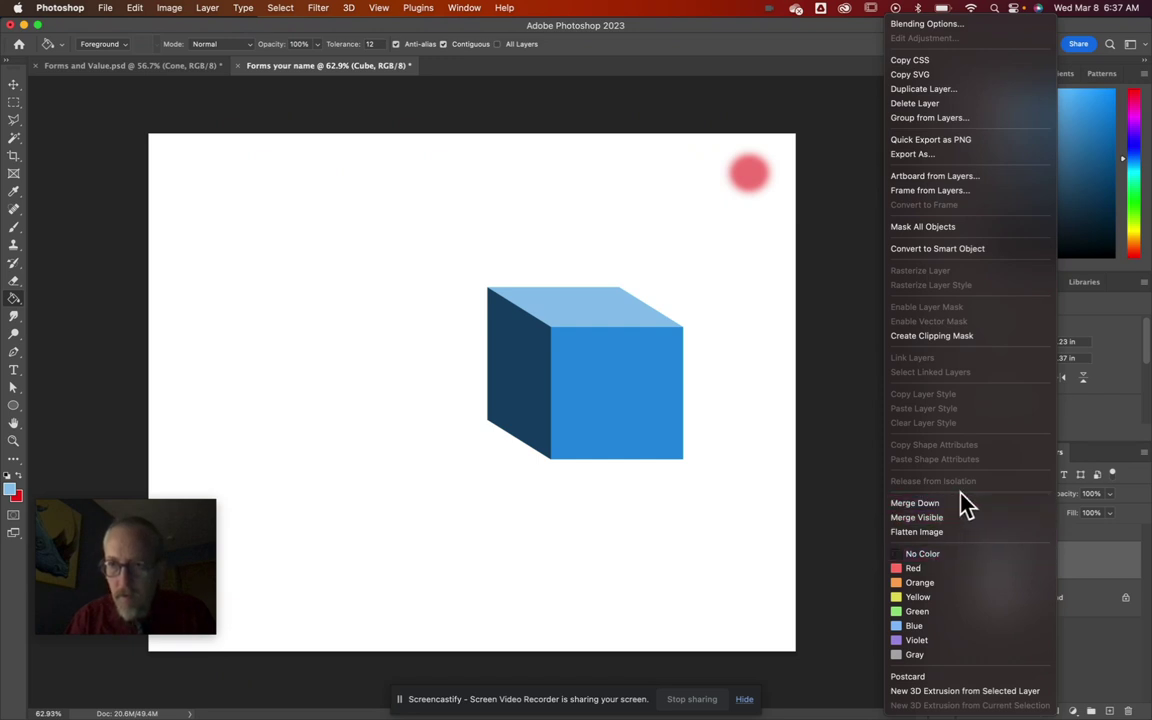
click(1113, 583)
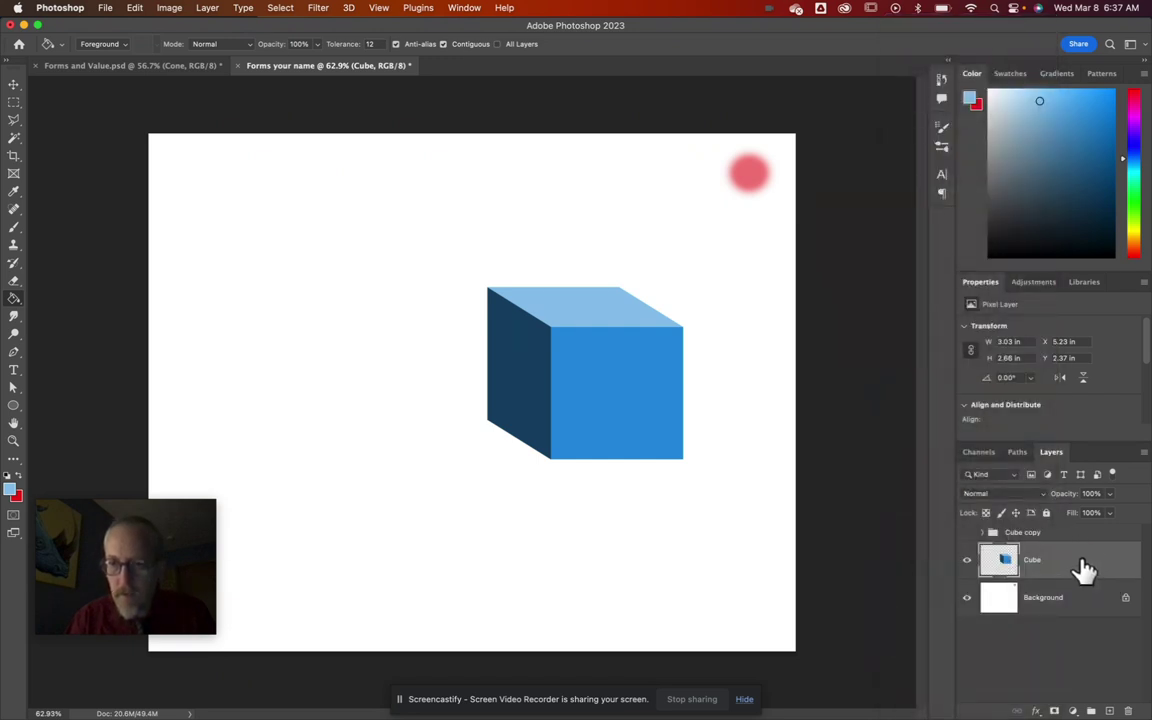
right_click(1008, 566)
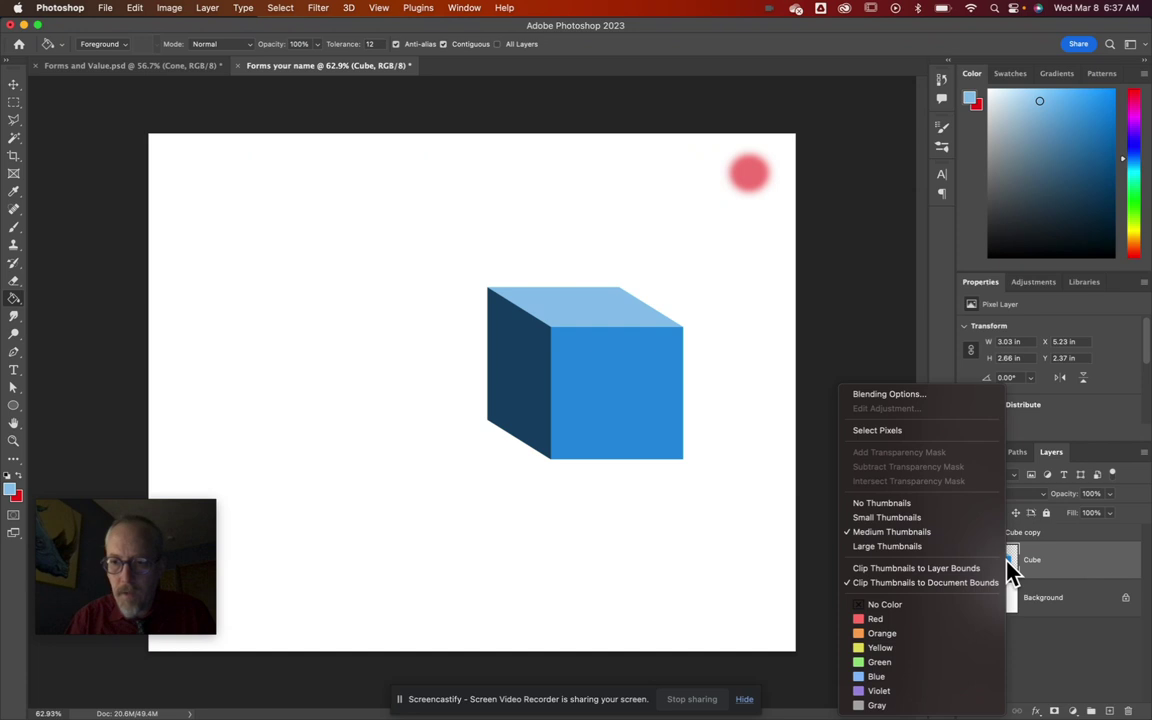
click(895, 431)
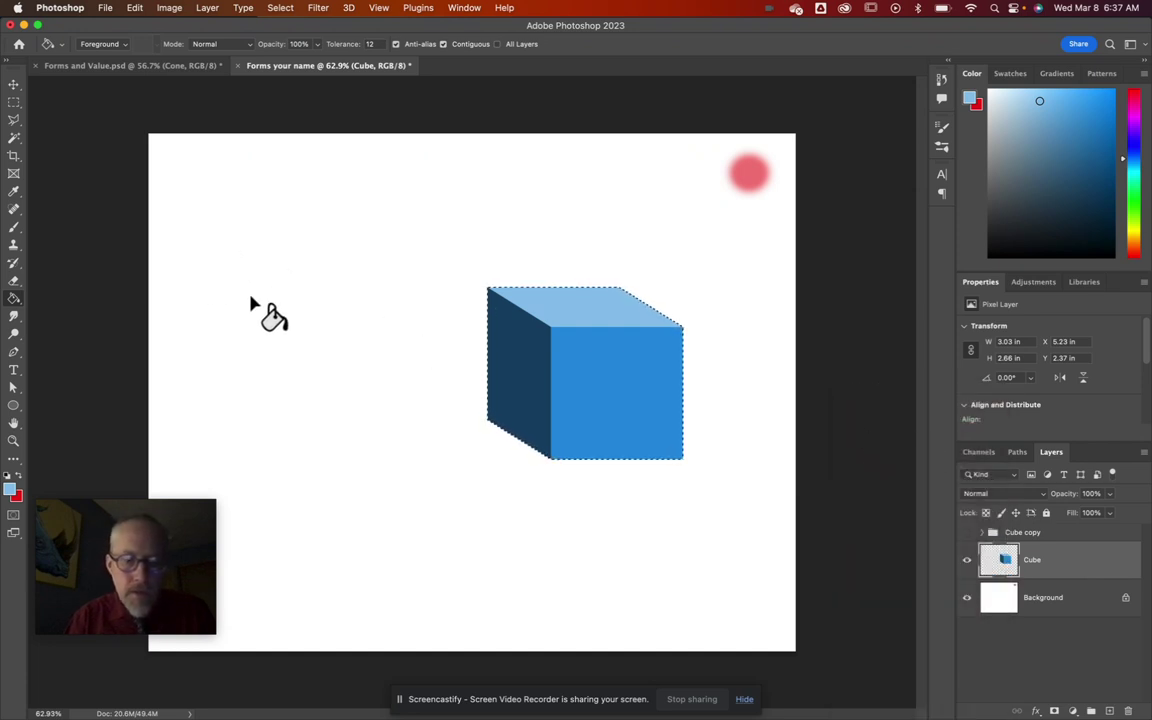
key(d)
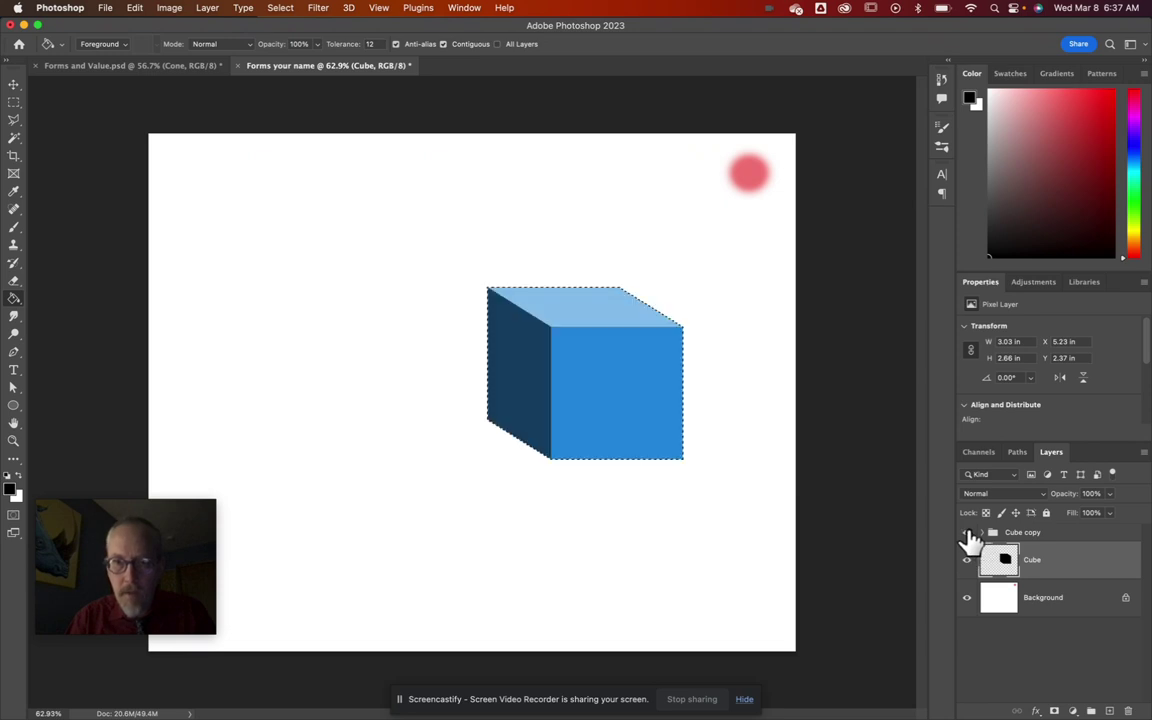
click(967, 533)
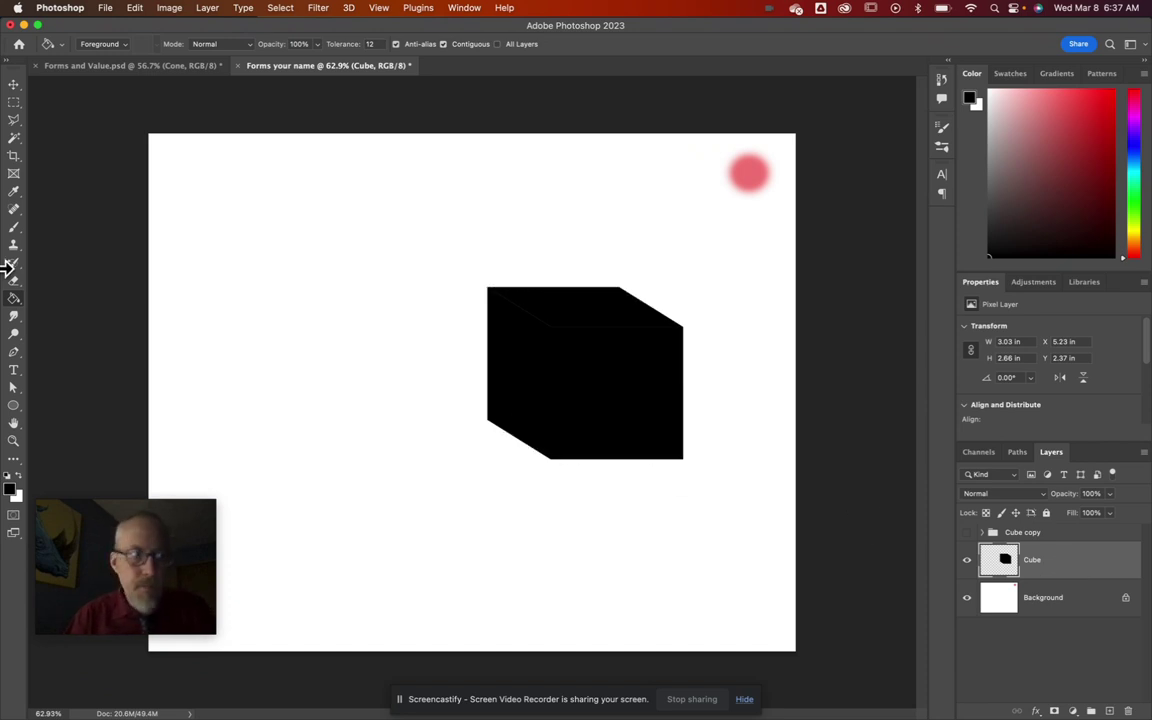
Step: Move the black silhouette straight down below the cube and show the Cube copy group again
click(14, 86)
drag(639, 416, 655, 552)
click(967, 533)
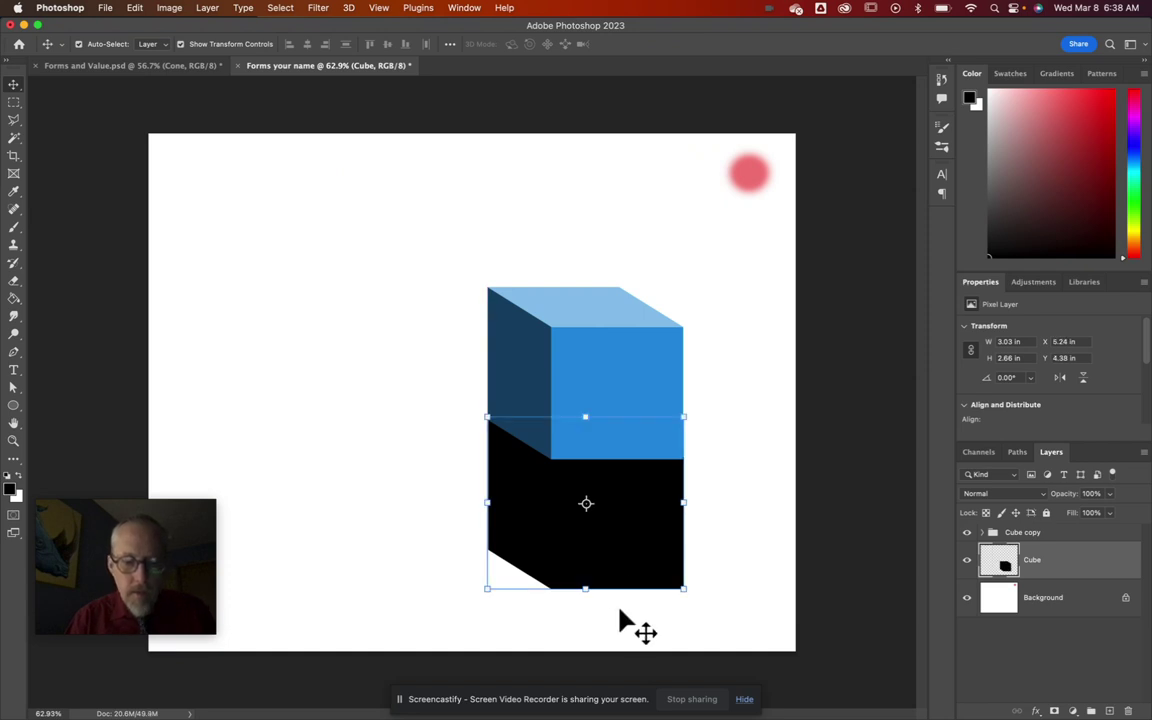
Step: Skew the black silhouette about 44° down-left, away from the light, scaling it to about 113% width and 69% height as a cast shadow
drag(586, 589, 451, 564)
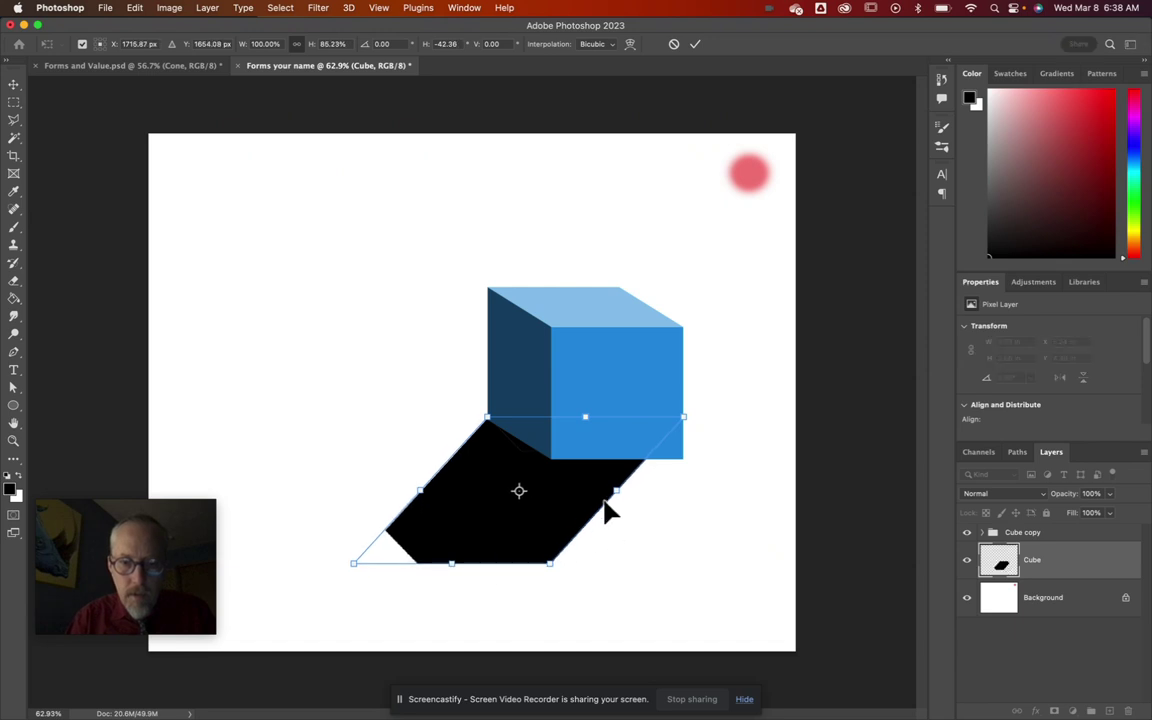
drag(621, 497, 647, 498)
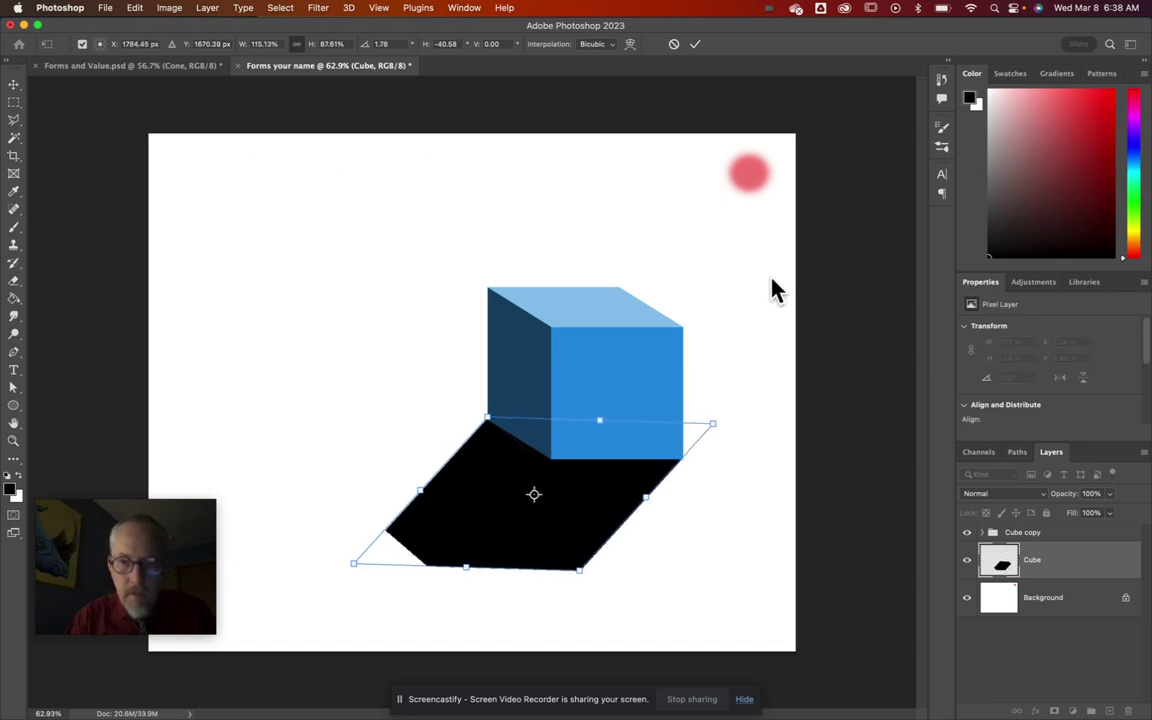
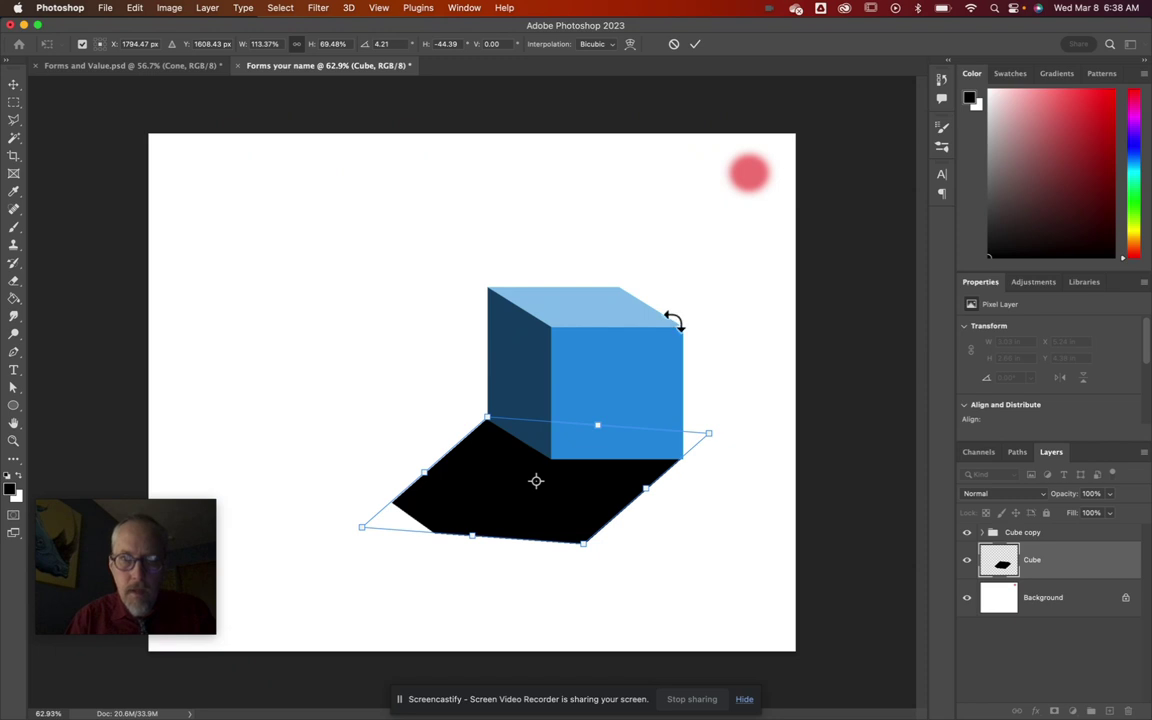
click(694, 44)
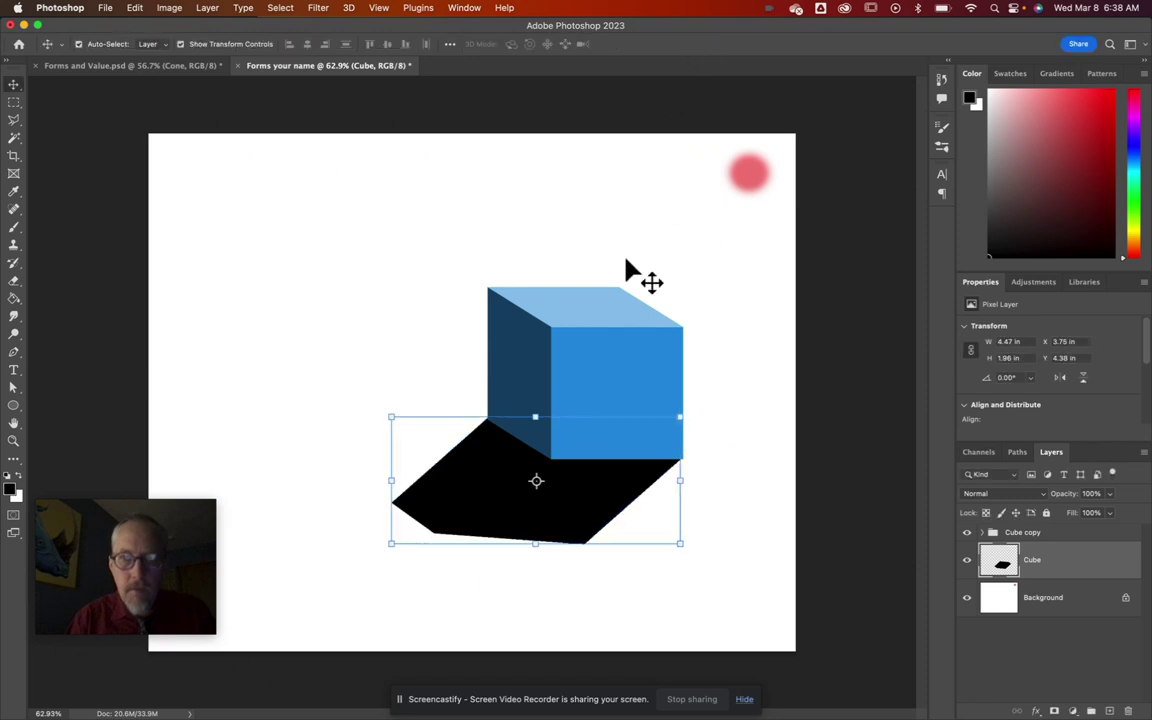
Step: Select the shadow's pixels and apply a black-to-white gradient that fades from the cube toward the shadow's lower-left end, leaving the tip mid-gray
right_click(1001, 563)
click(895, 440)
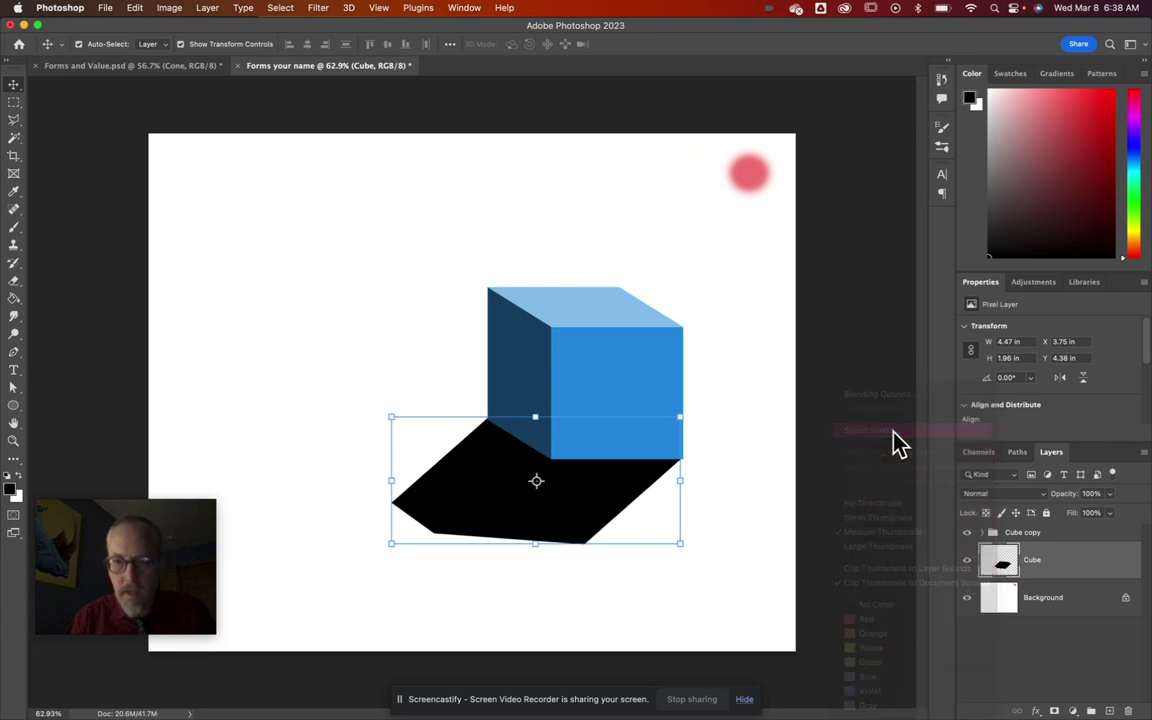
click(14, 298)
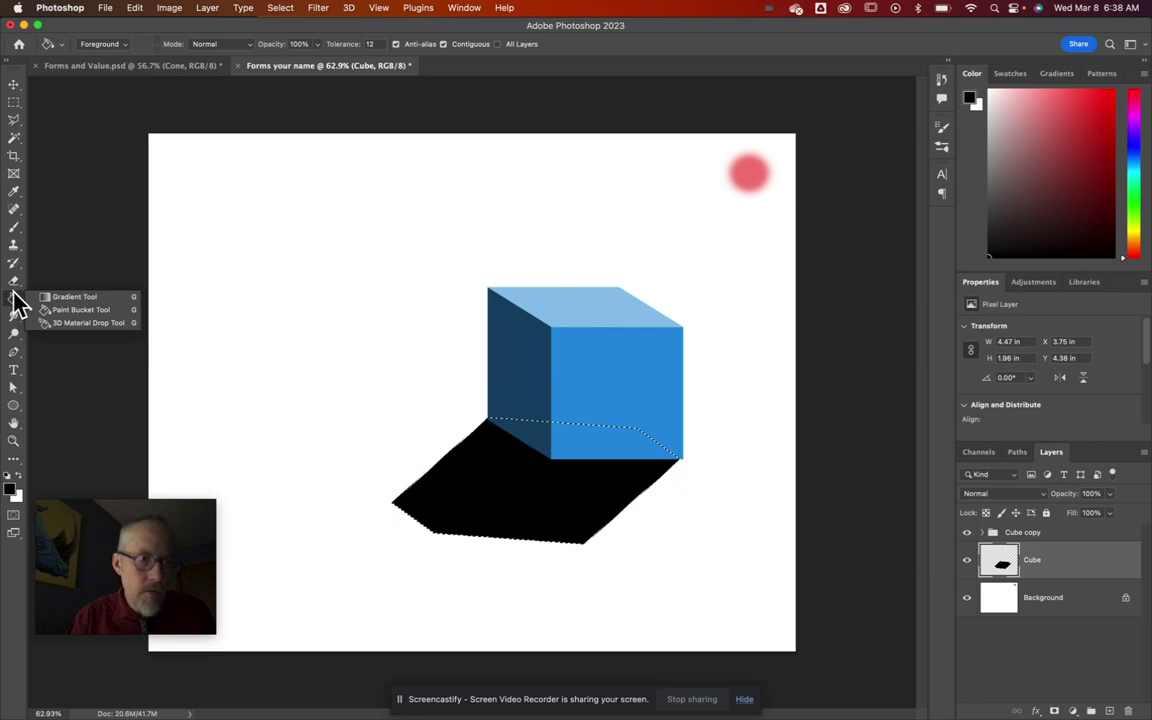
click(62, 297)
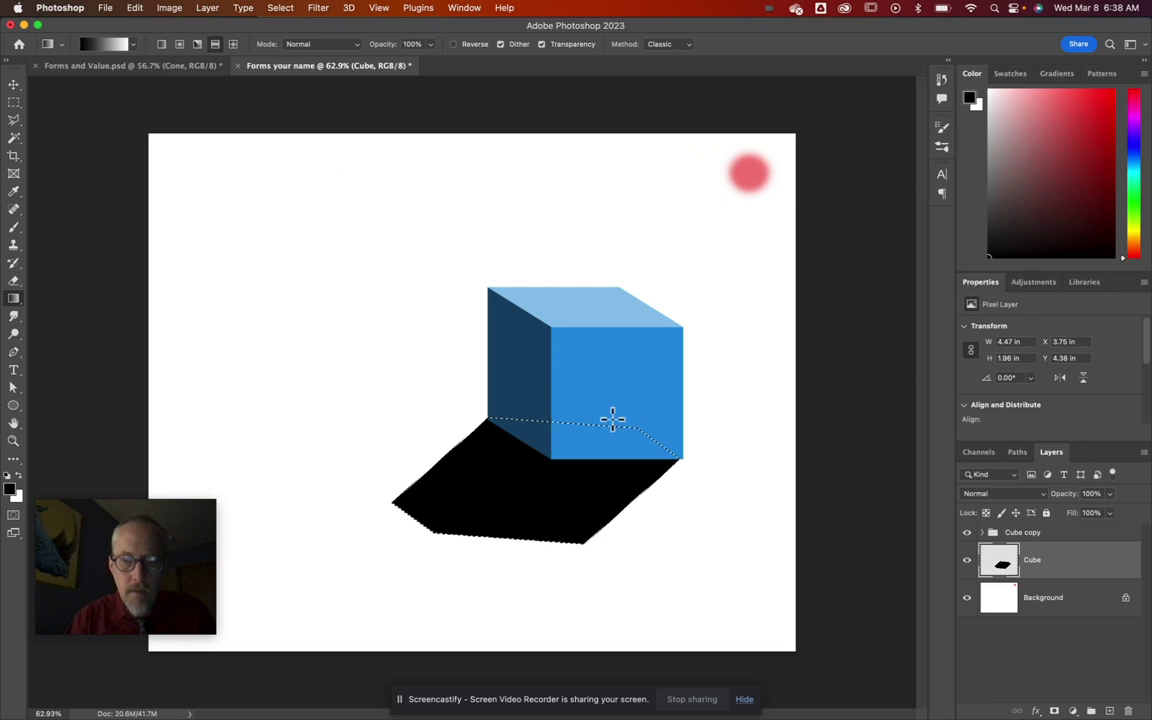
drag(540, 455, 403, 548)
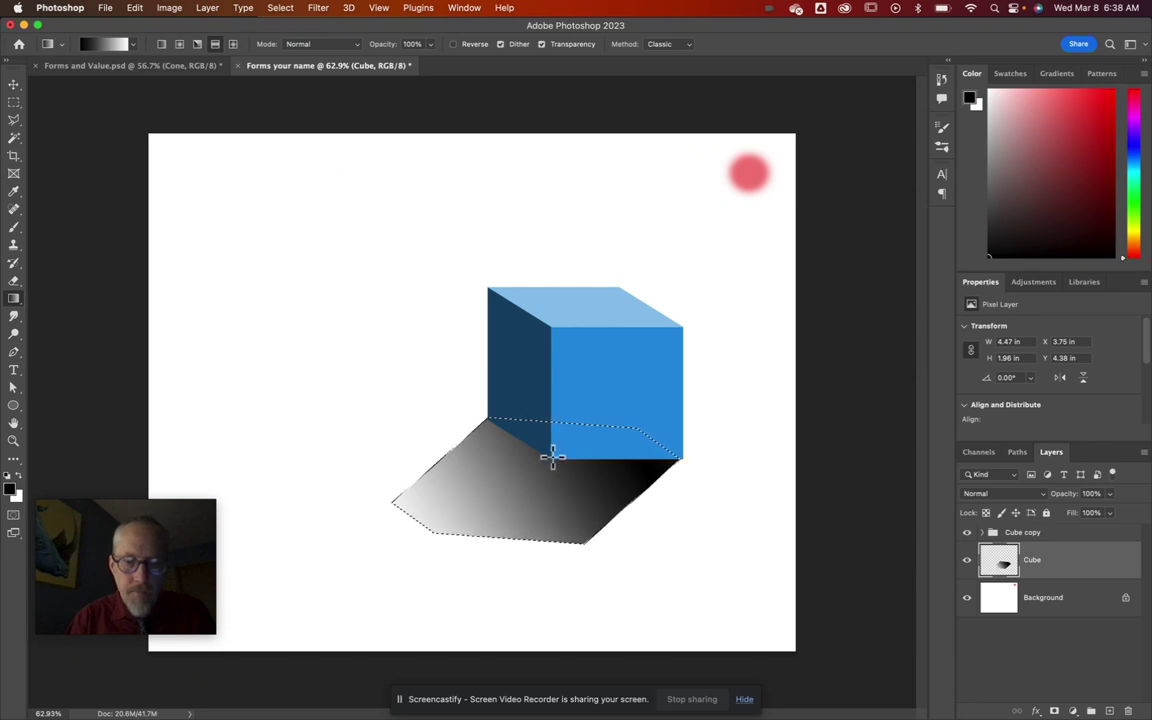
drag(487, 487, 293, 573)
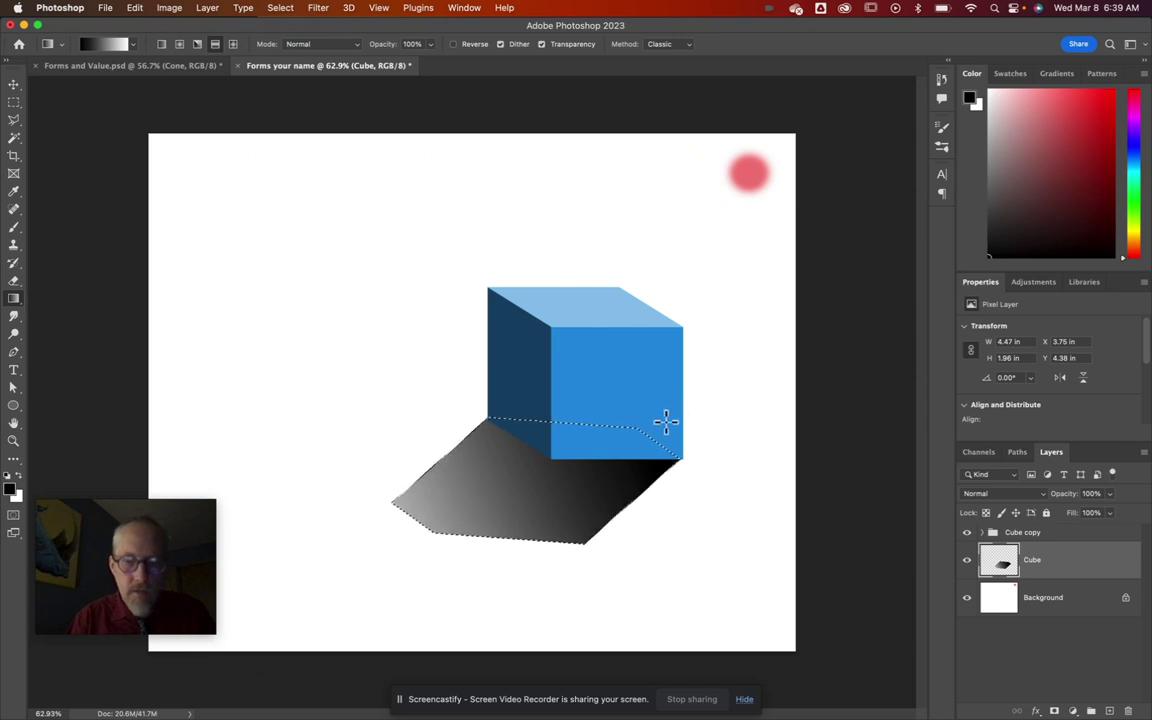
Step: Redraw the shadow's black-to-white gradient from beneath the cube past its lower-left tip, keeping it darker near the cube, and deselect
drag(526, 480, 329, 554)
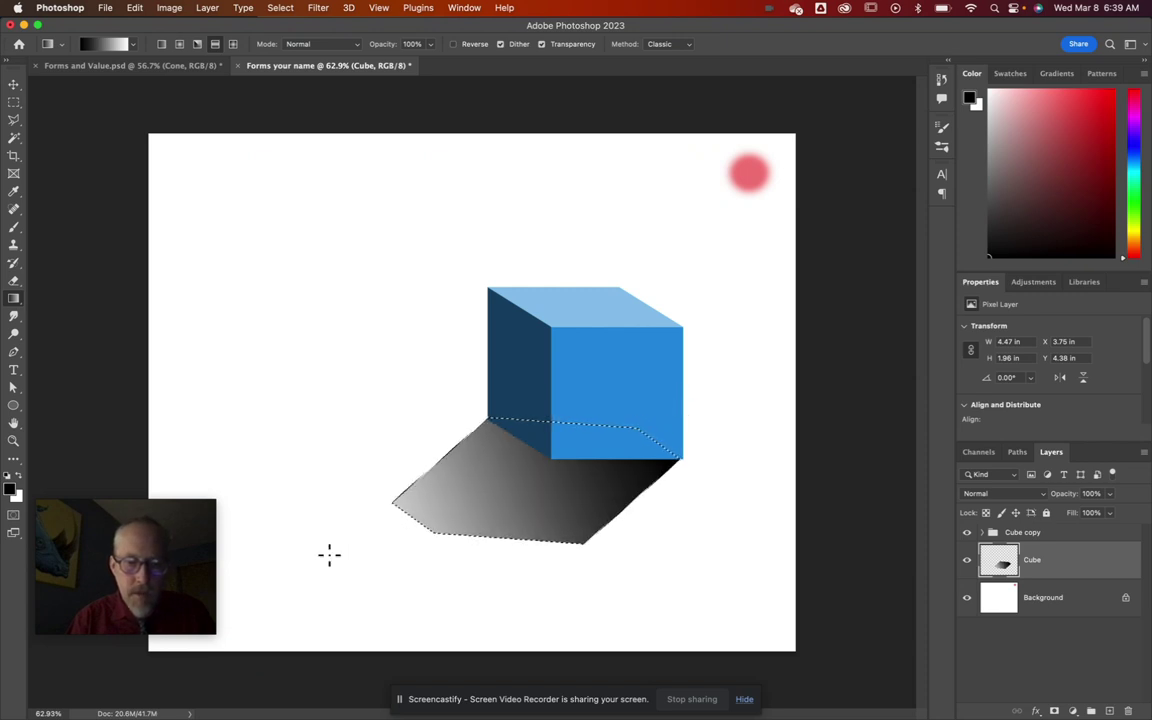
drag(610, 442, 301, 553)
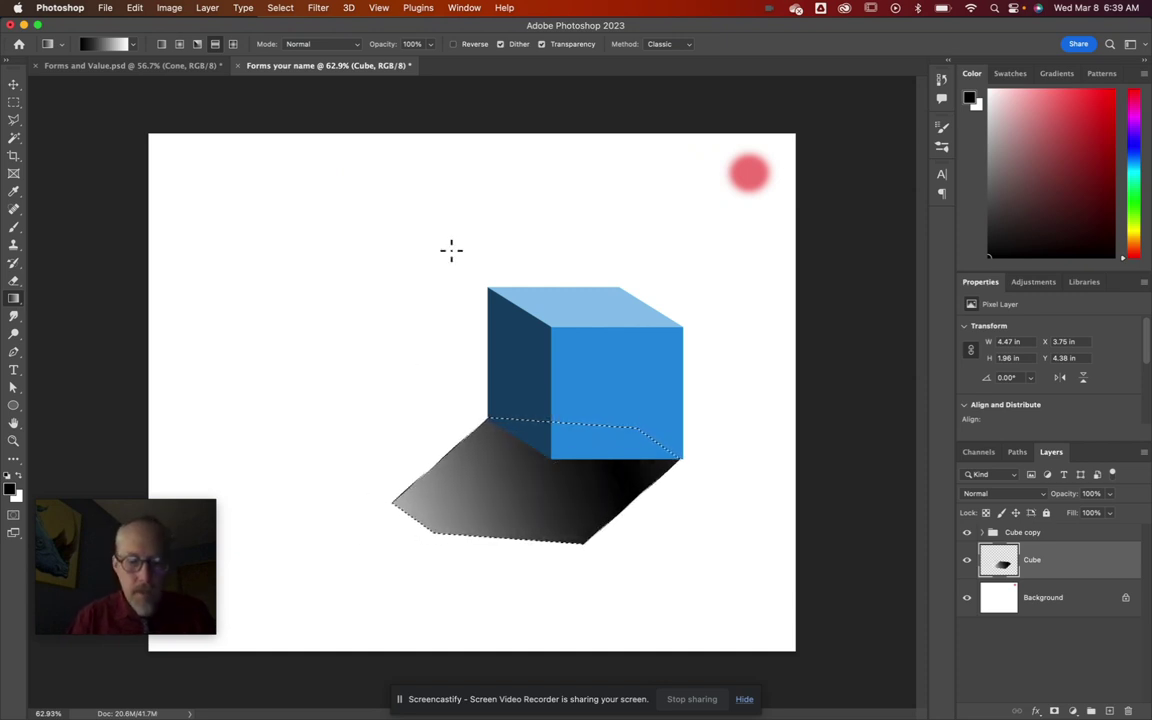
key(super+d)
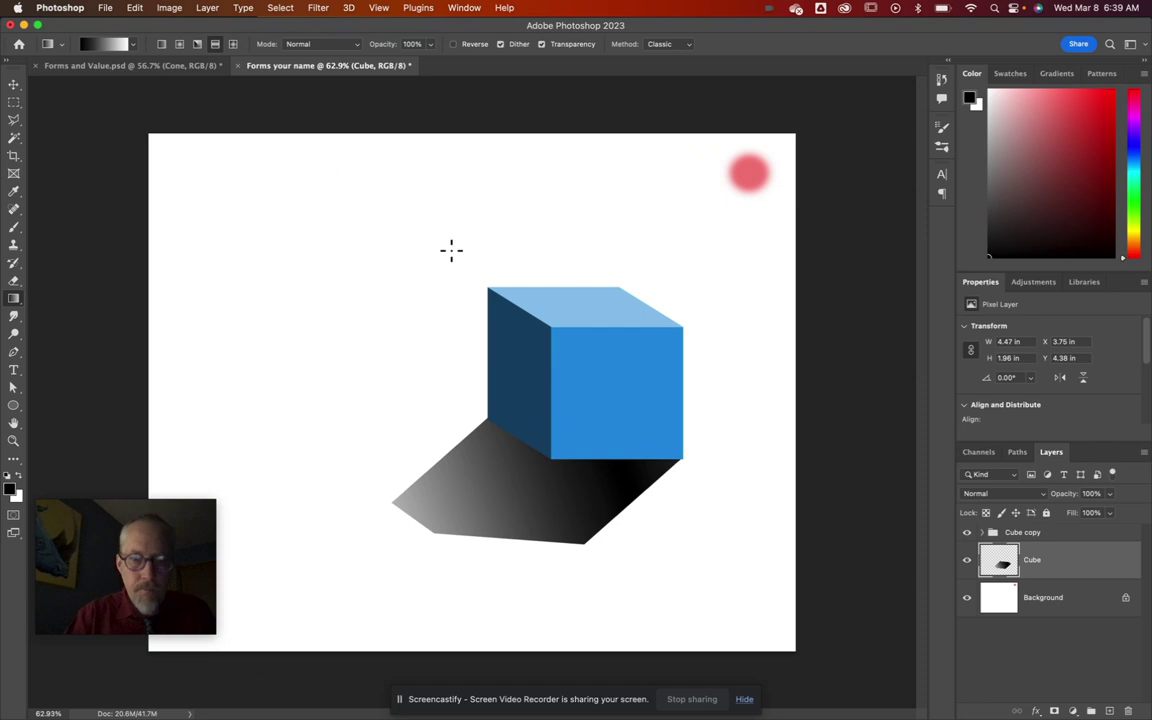
Step: Soften the edges of the cast shadow with a Gaussian Blur of 12.0 pixels radius
click(324, 10)
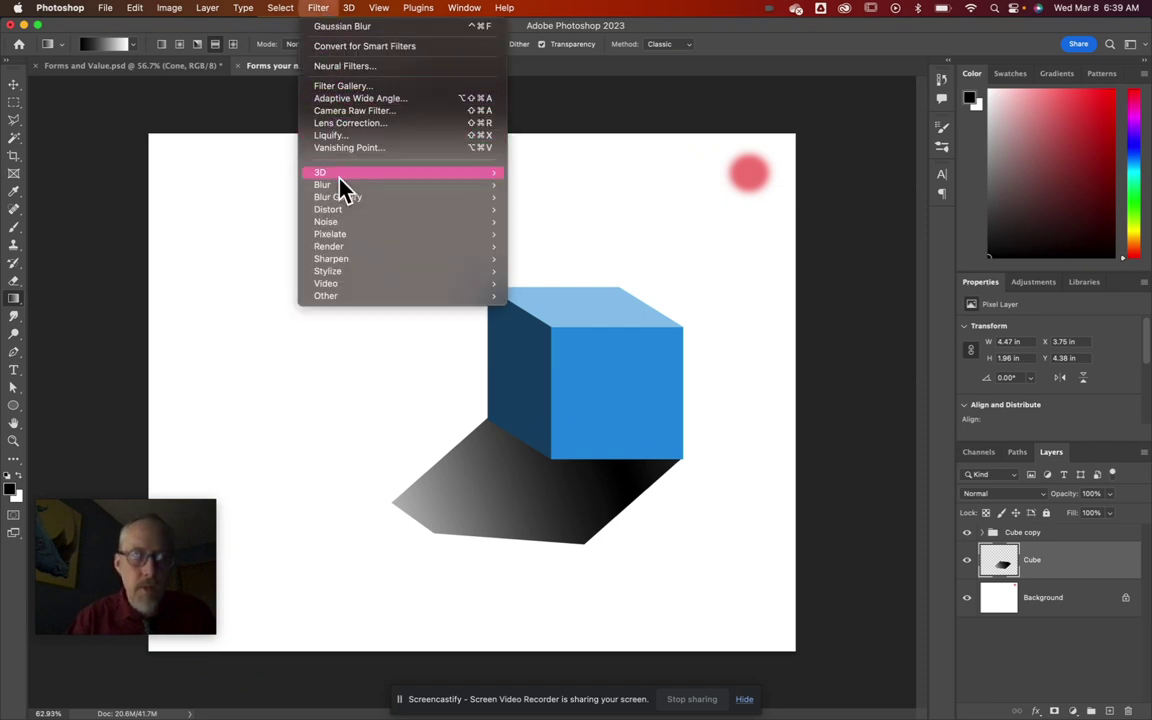
mouse_move(342, 188)
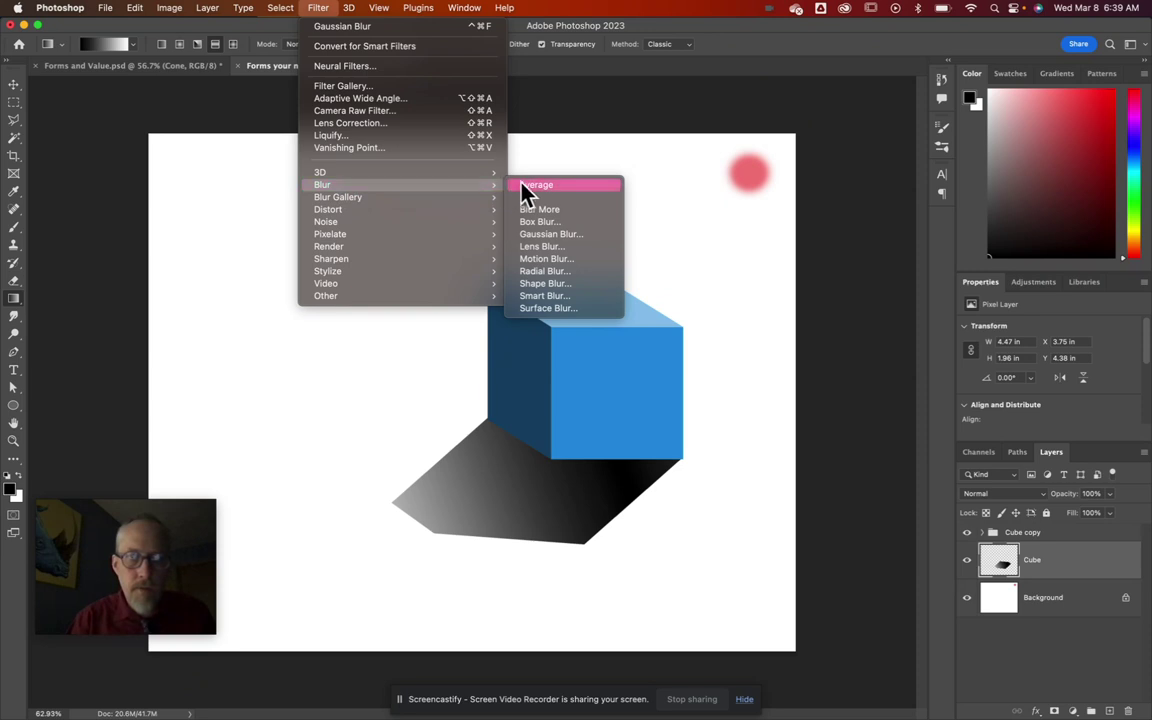
click(560, 234)
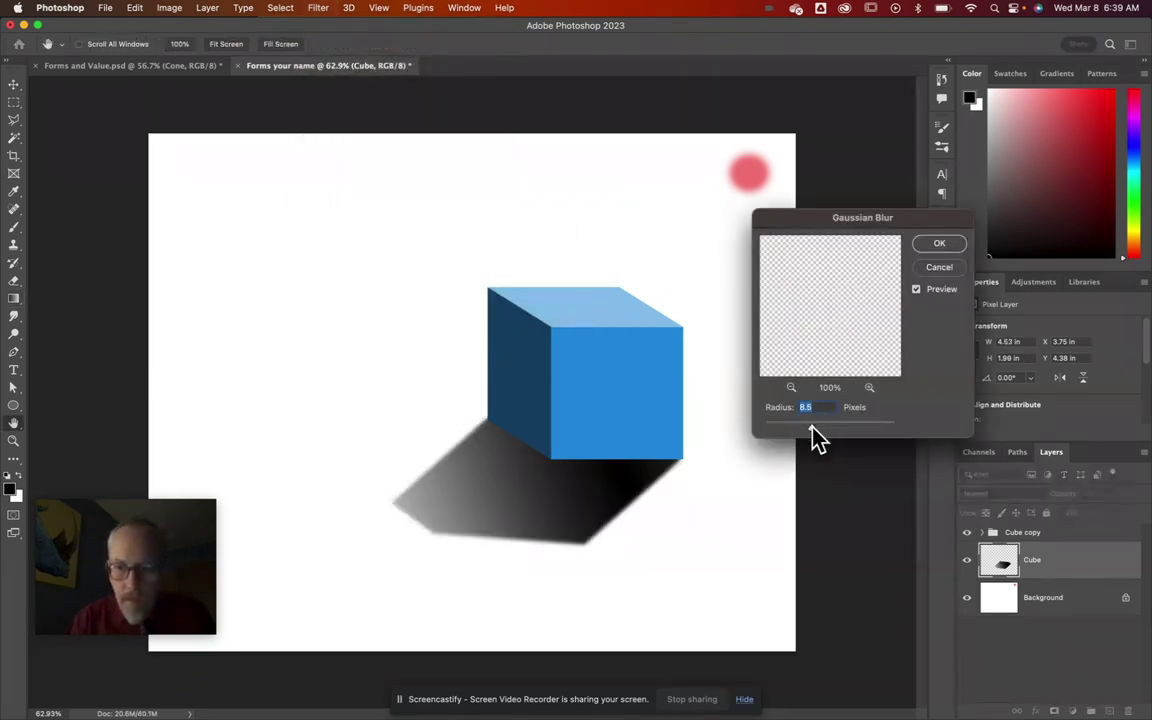
drag(817, 425, 818, 425)
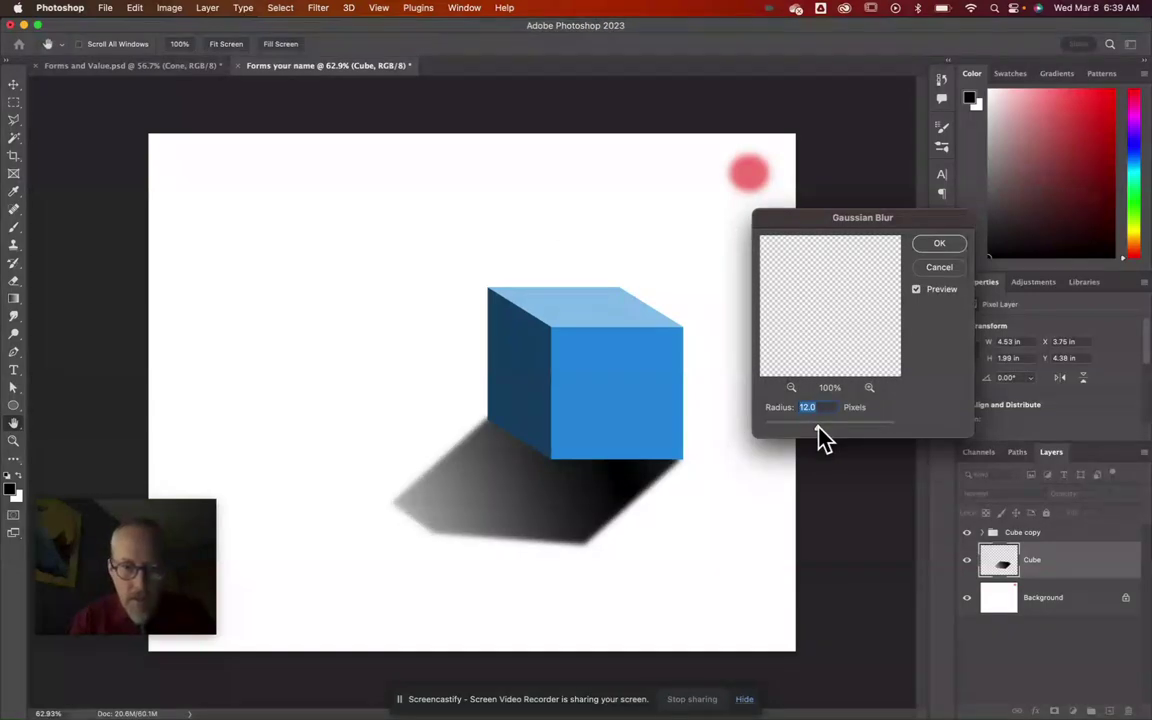
click(935, 245)
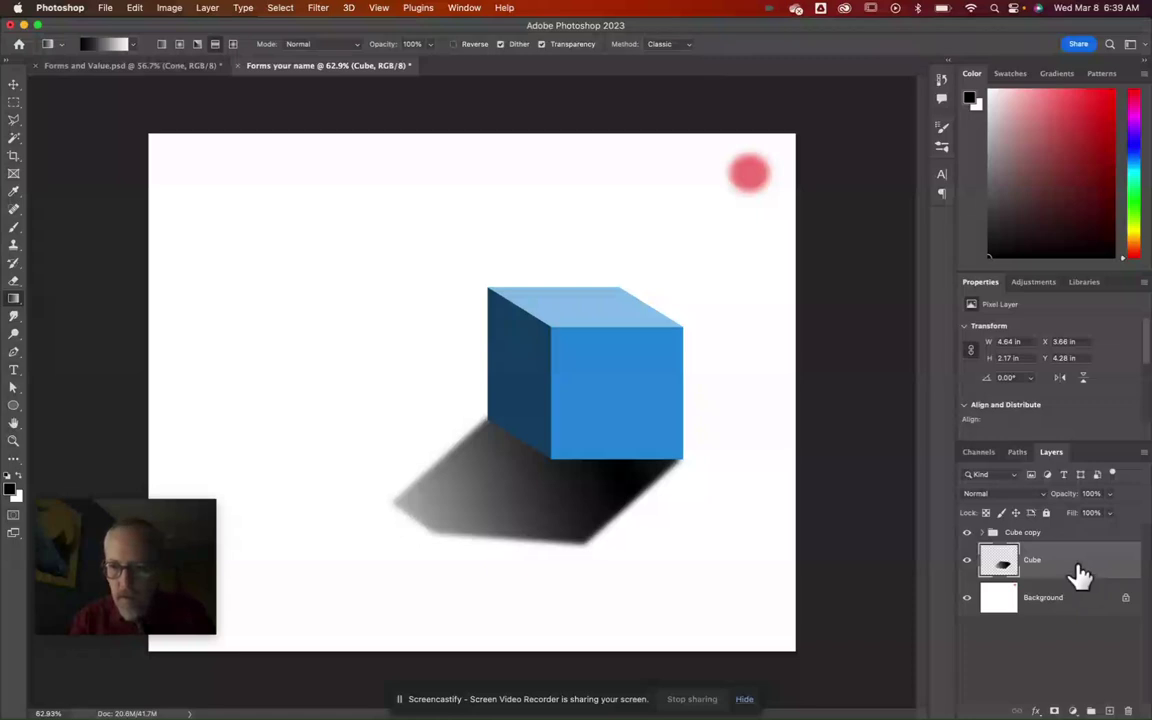
Step: Group the Cube copy group with the Cube shadow layer and name the new group Cube
shift+click(1066, 535)
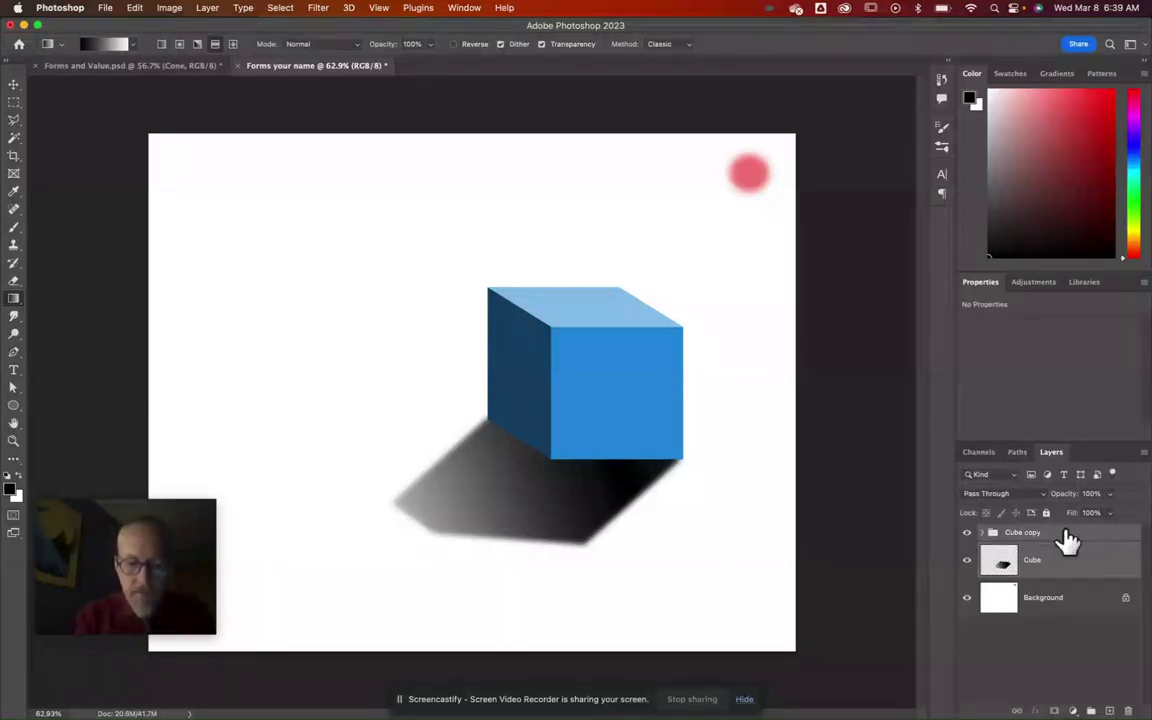
key(super+g)
double_click(1016, 532)
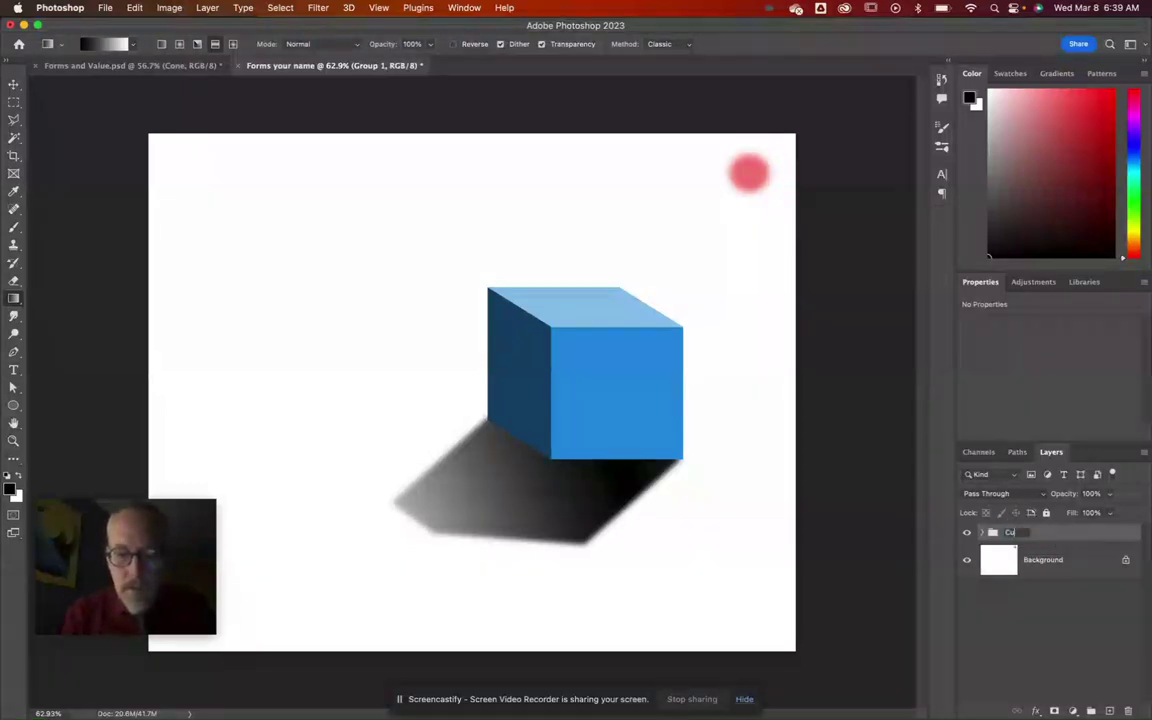
text(Cube)
key(Return)
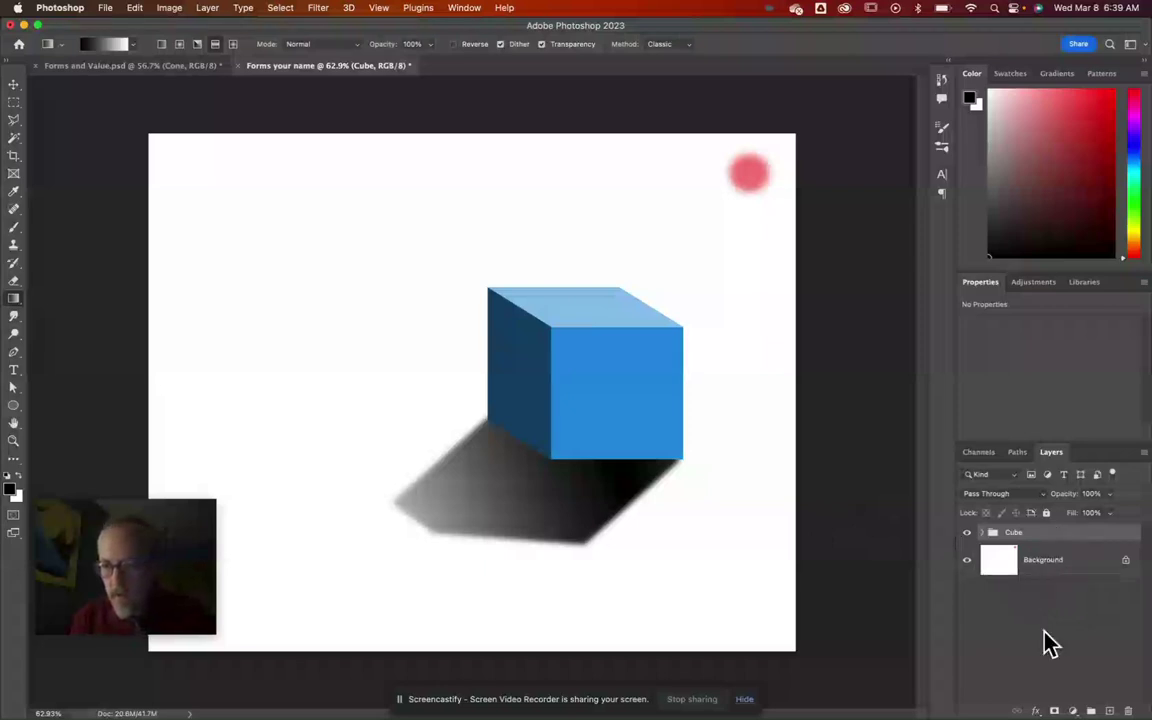
Step: Add a new layer and make a circular selection about 2.37 in across in the empty area to the upper left of the cube
click(1110, 711)
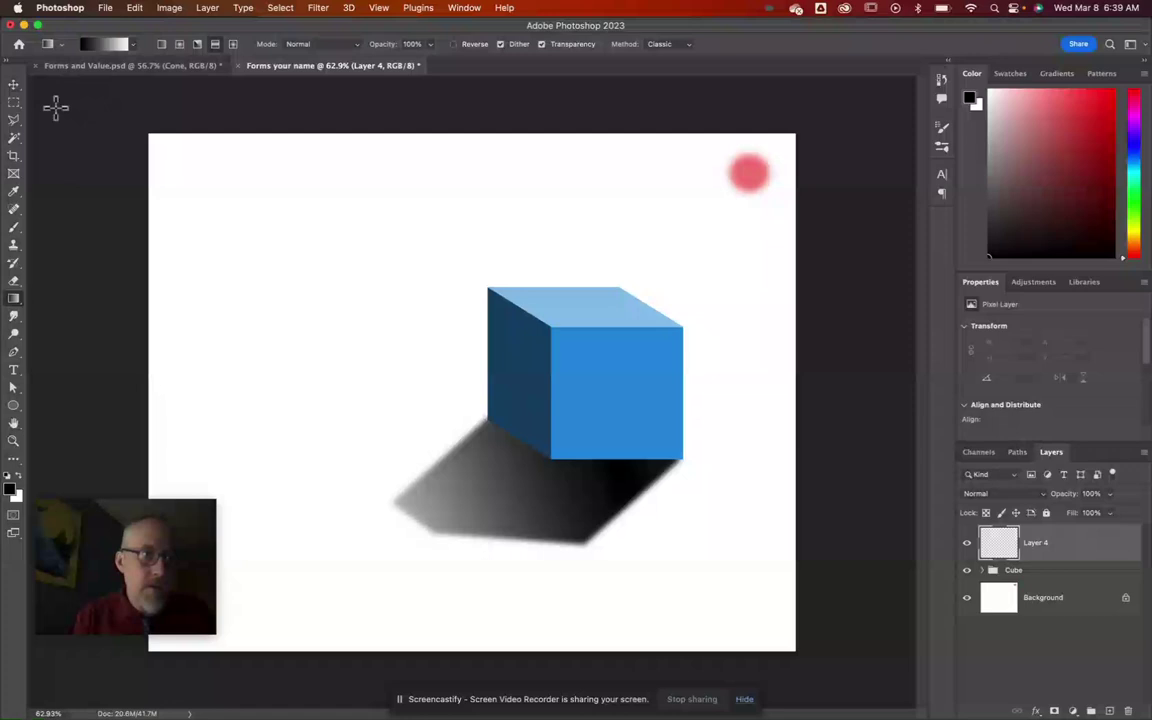
click(13, 103)
right_click(13, 104)
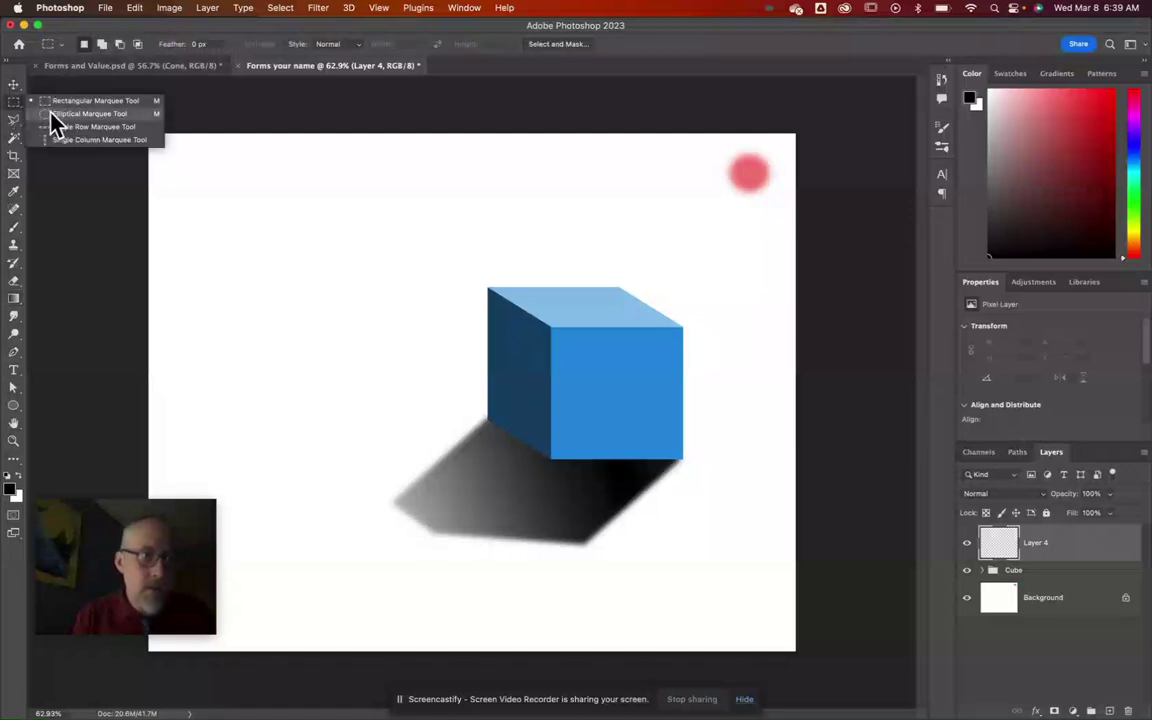
click(62, 115)
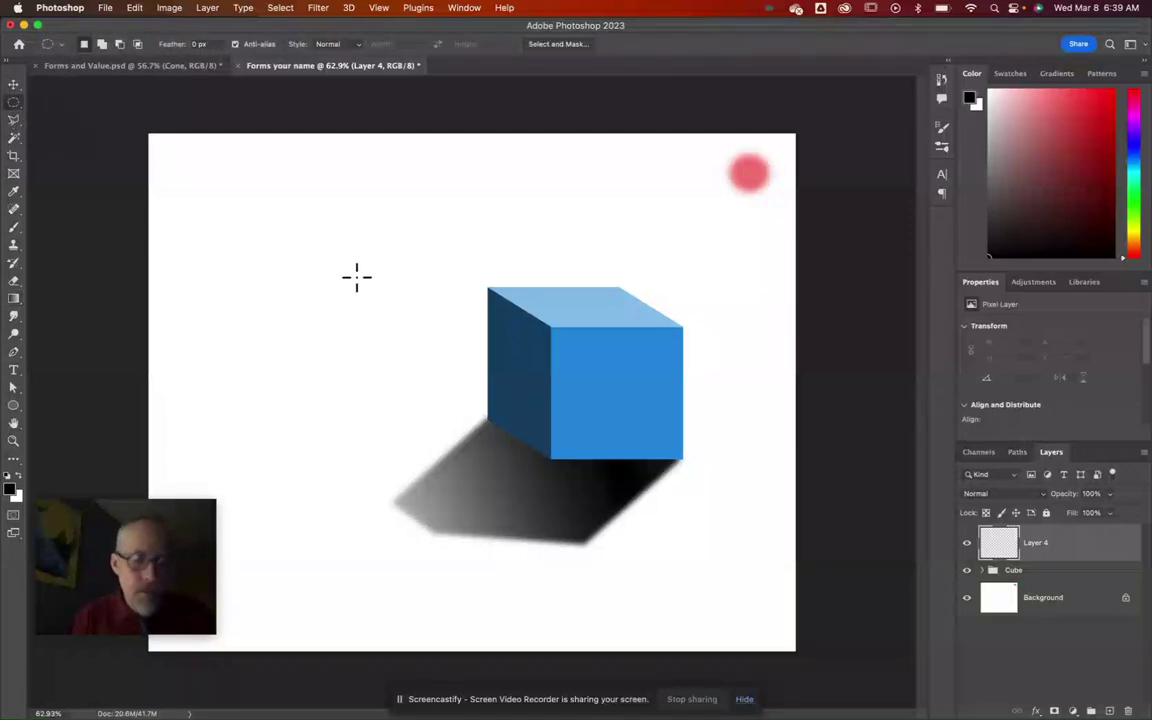
drag(223, 215, 384, 370)
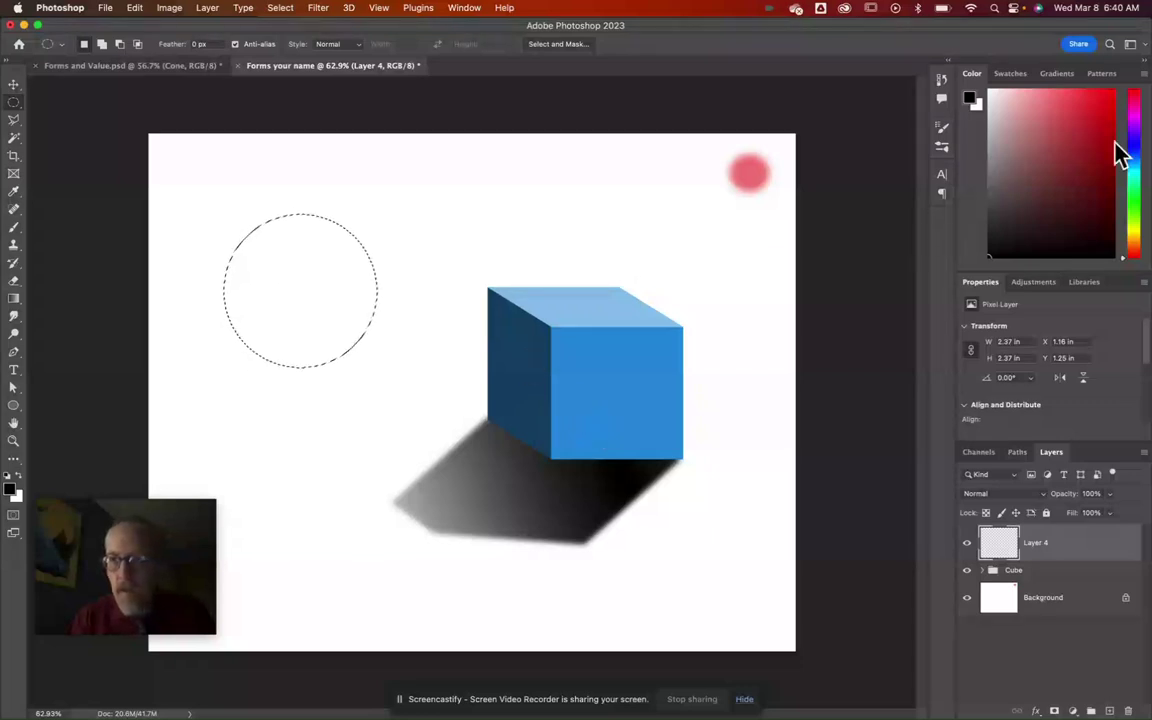
Step: Set the foreground color to bright red and fill the circular selection with it using the Paint Bucket
click(1110, 102)
drag(1110, 102, 1120, 88)
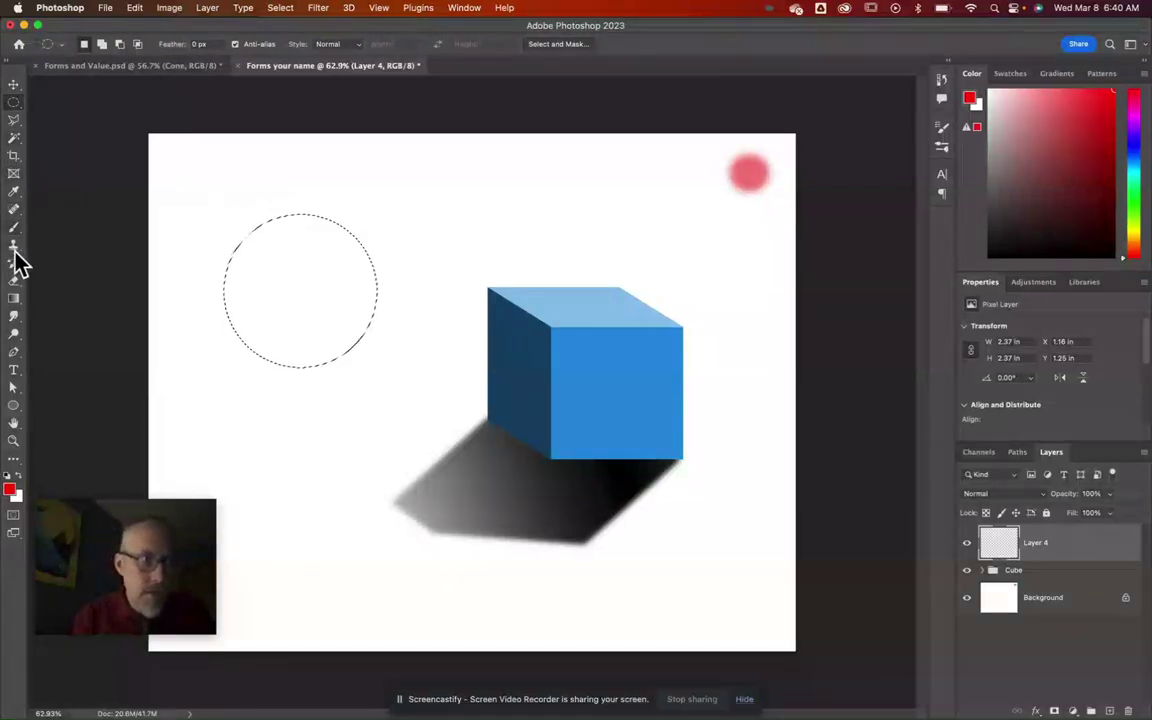
click(13, 298)
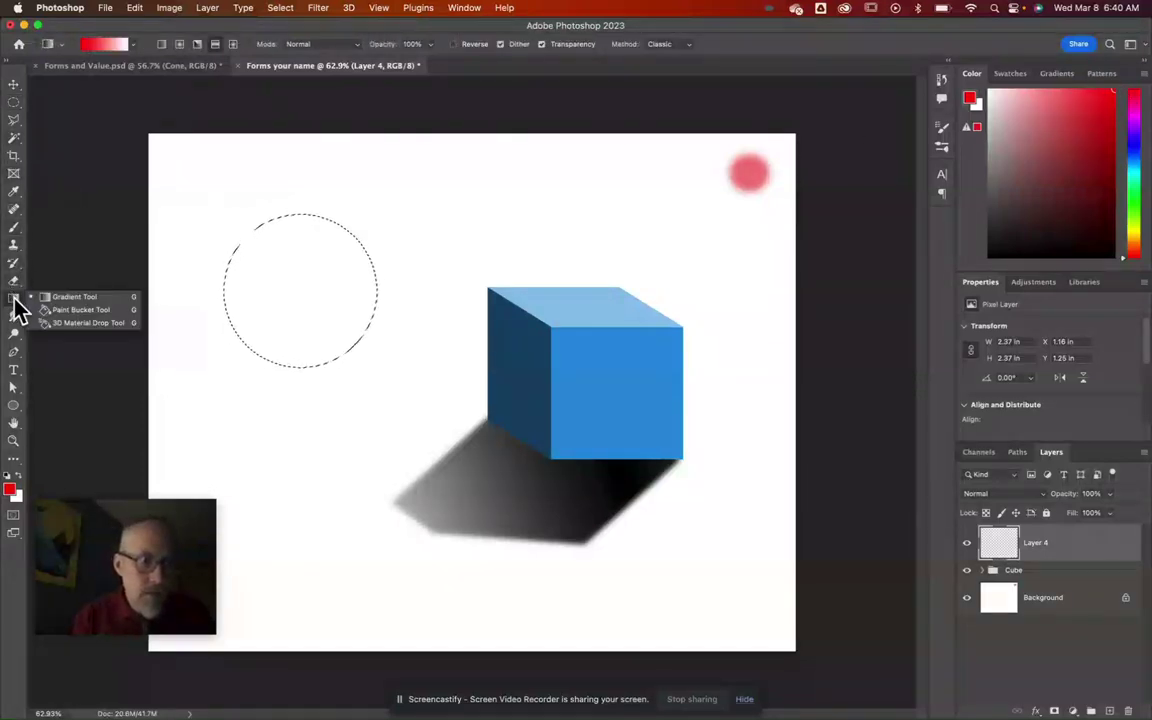
click(66, 312)
click(343, 285)
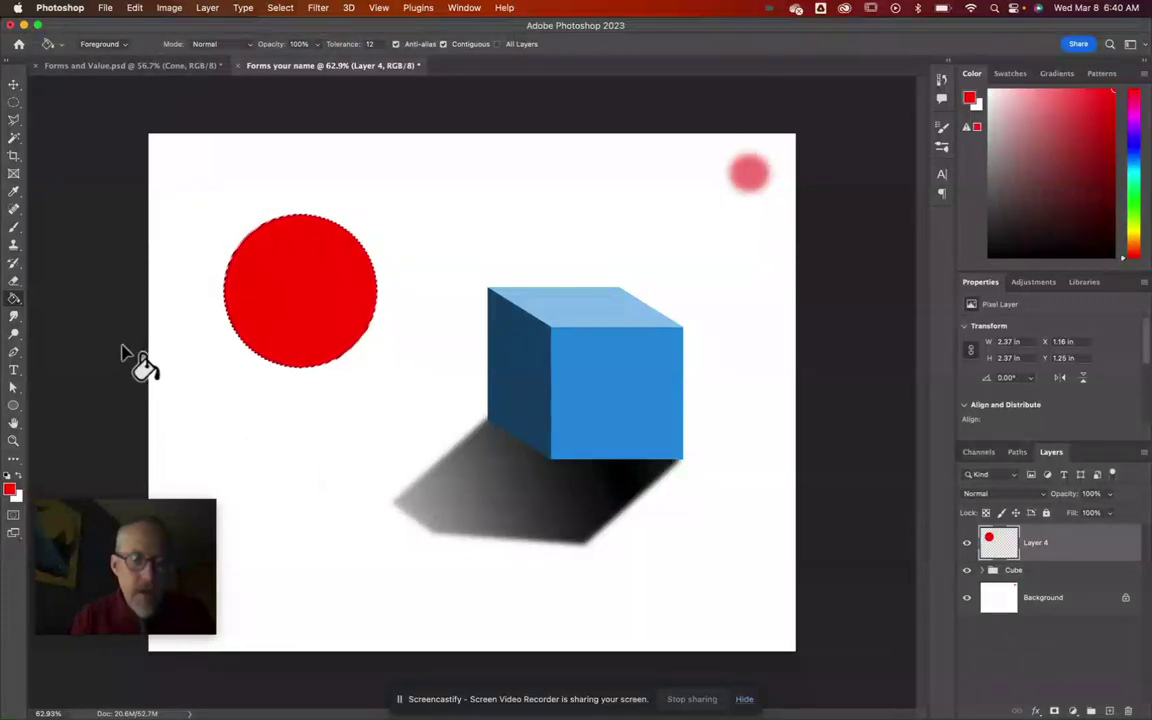
Step: Make the circle's red the background color and set the foreground to a very dark shade of the same red
click(18, 476)
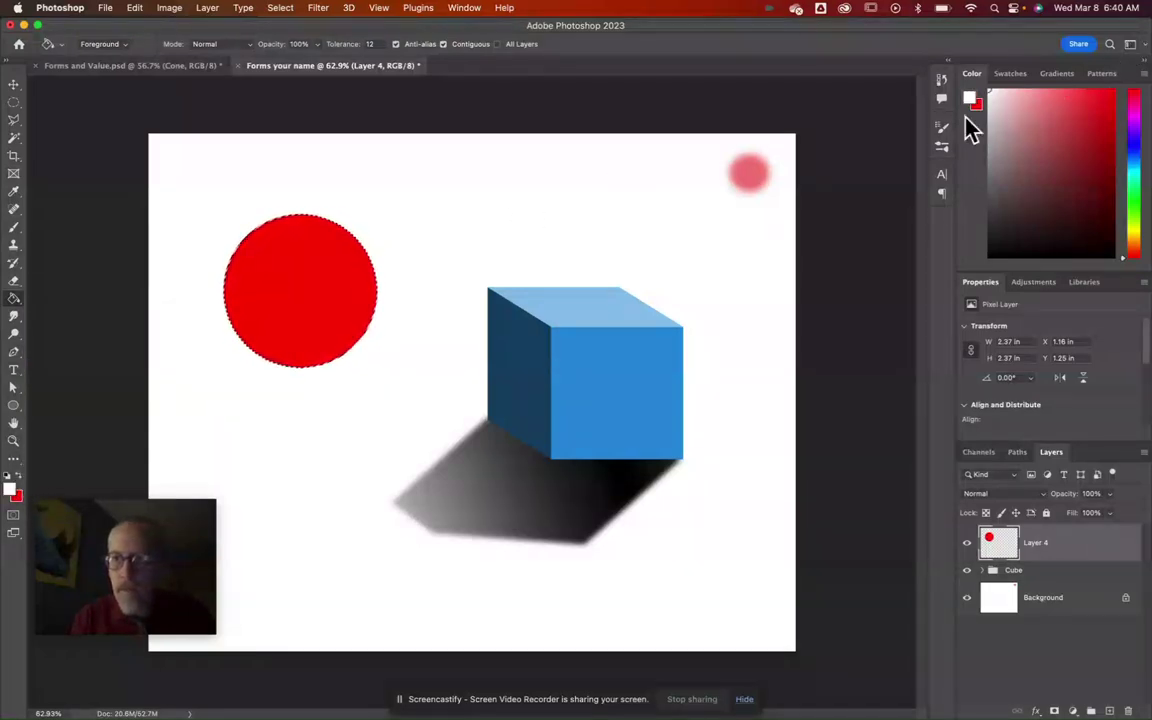
click(971, 98)
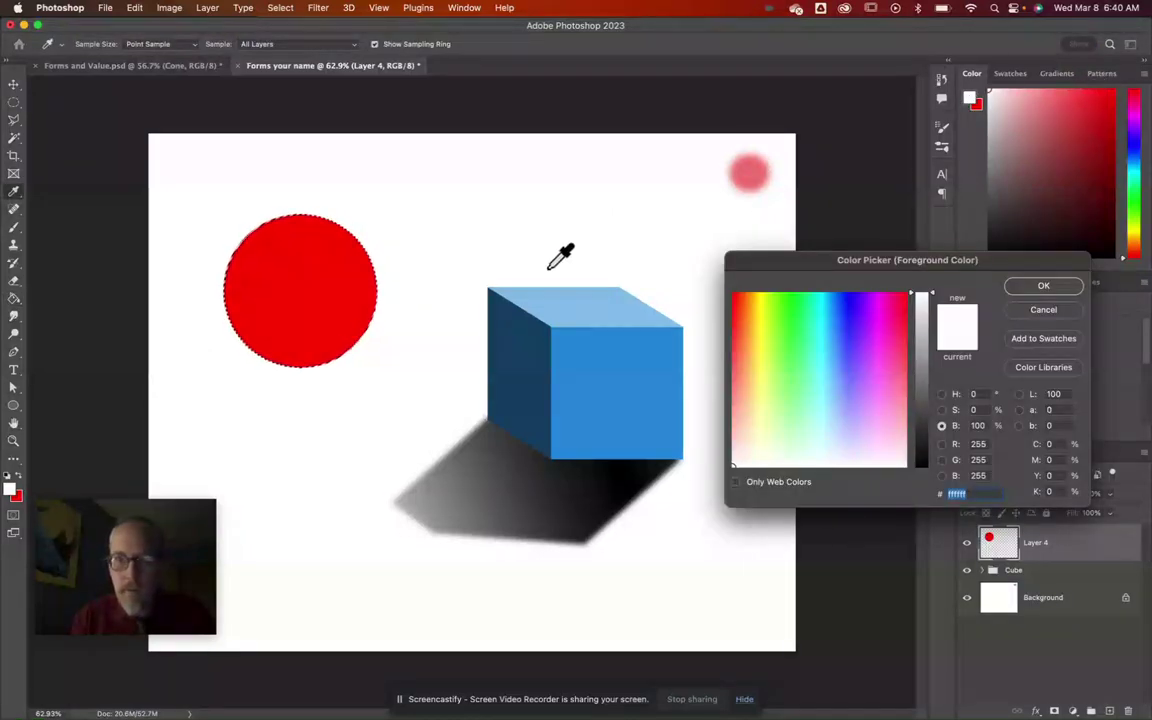
click(289, 279)
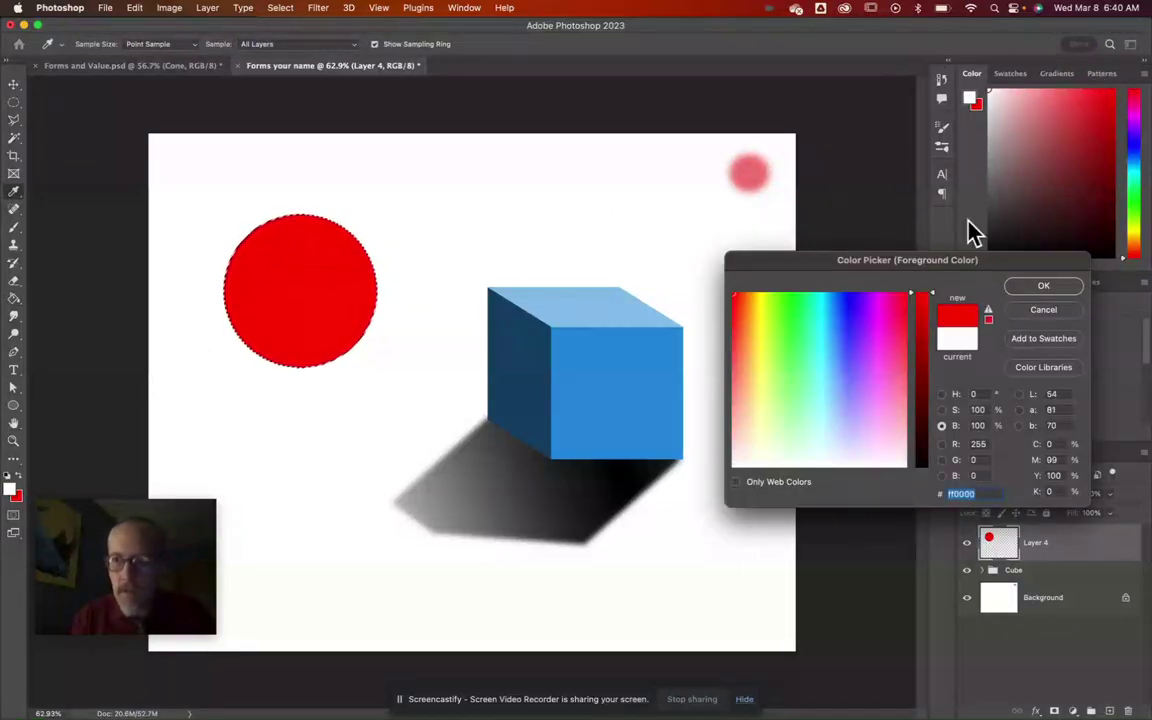
click(1043, 288)
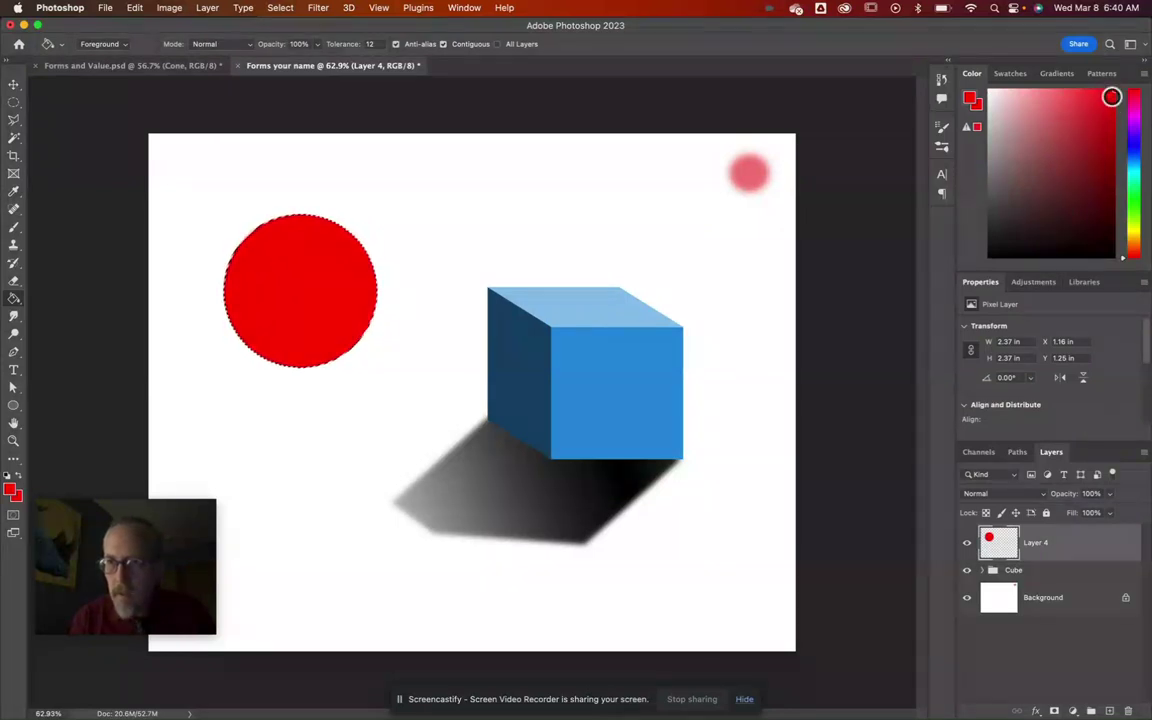
click(1102, 148)
drag(1102, 148, 1095, 218)
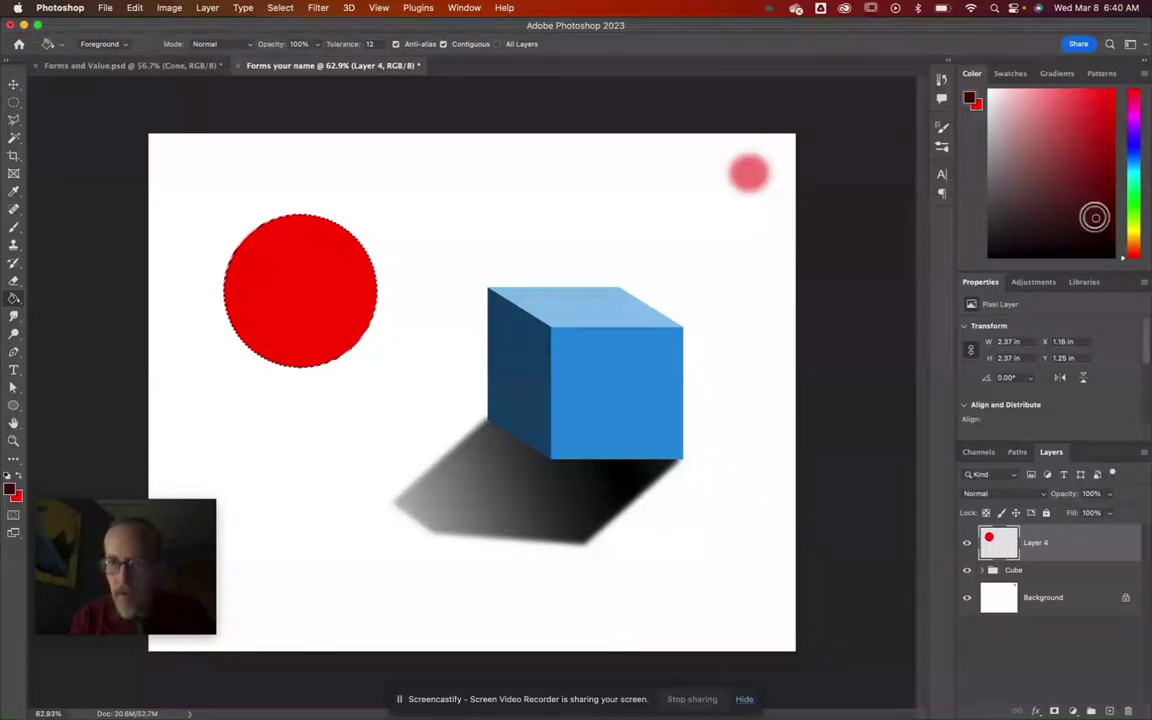
Step: Swap the colors and shade the circle with a reflected gradient from bright red at the upper right to dark red at the lower left
click(15, 300)
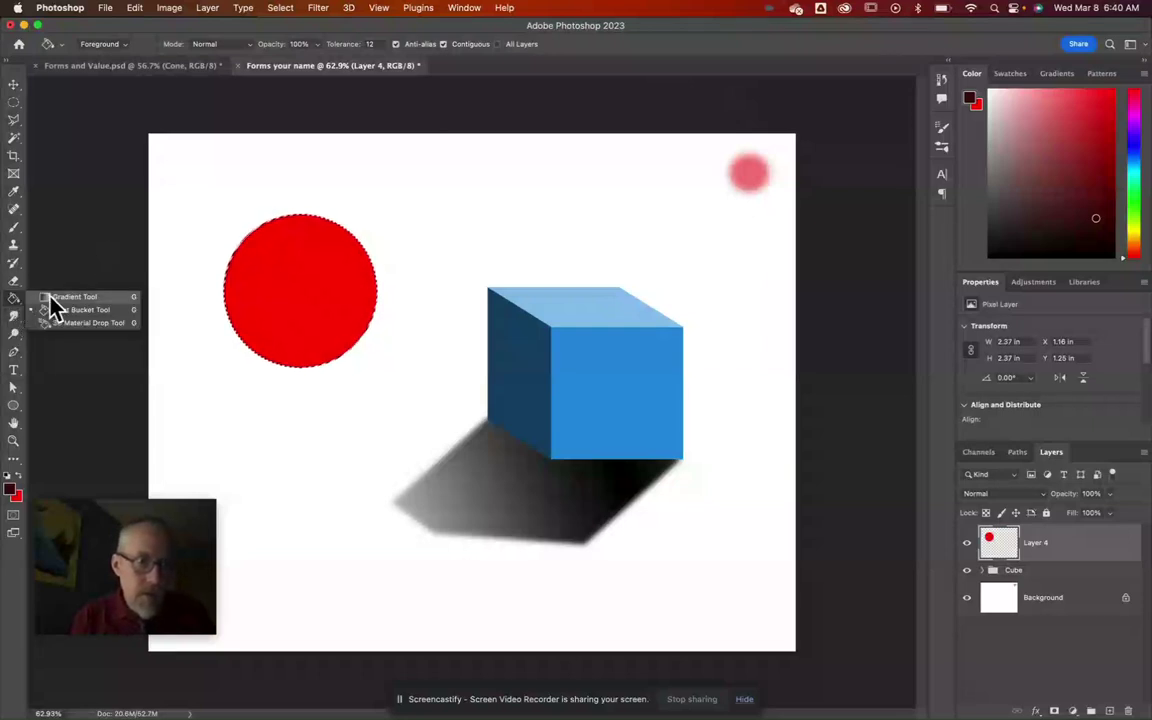
click(49, 296)
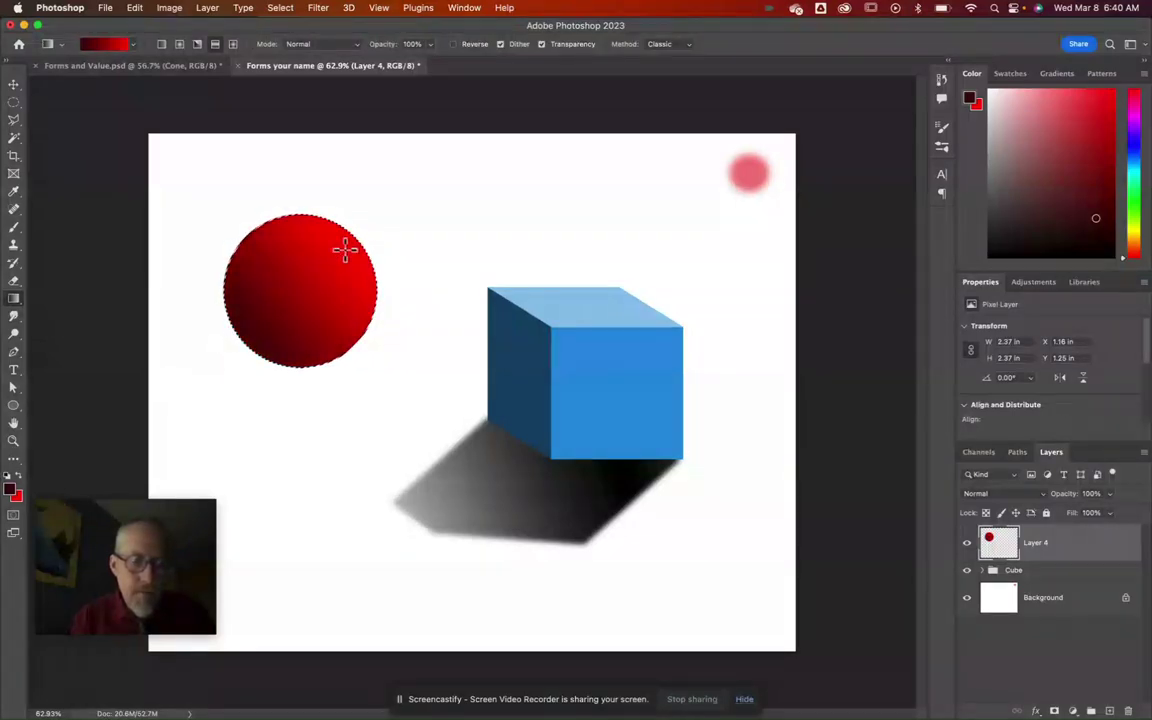
click(19, 476)
drag(335, 256, 242, 336)
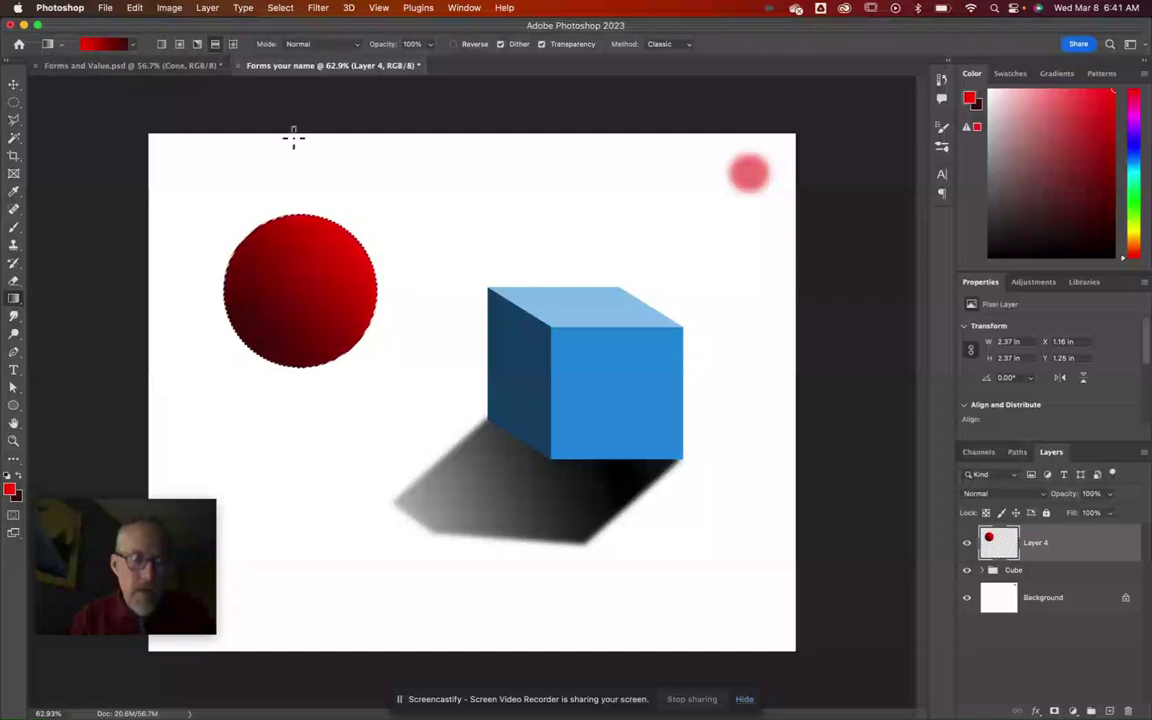
Step: Reshade the circle as a sphere with a radial gradient, placing the bright red highlight toward the light source and dark red at the lower left
click(179, 45)
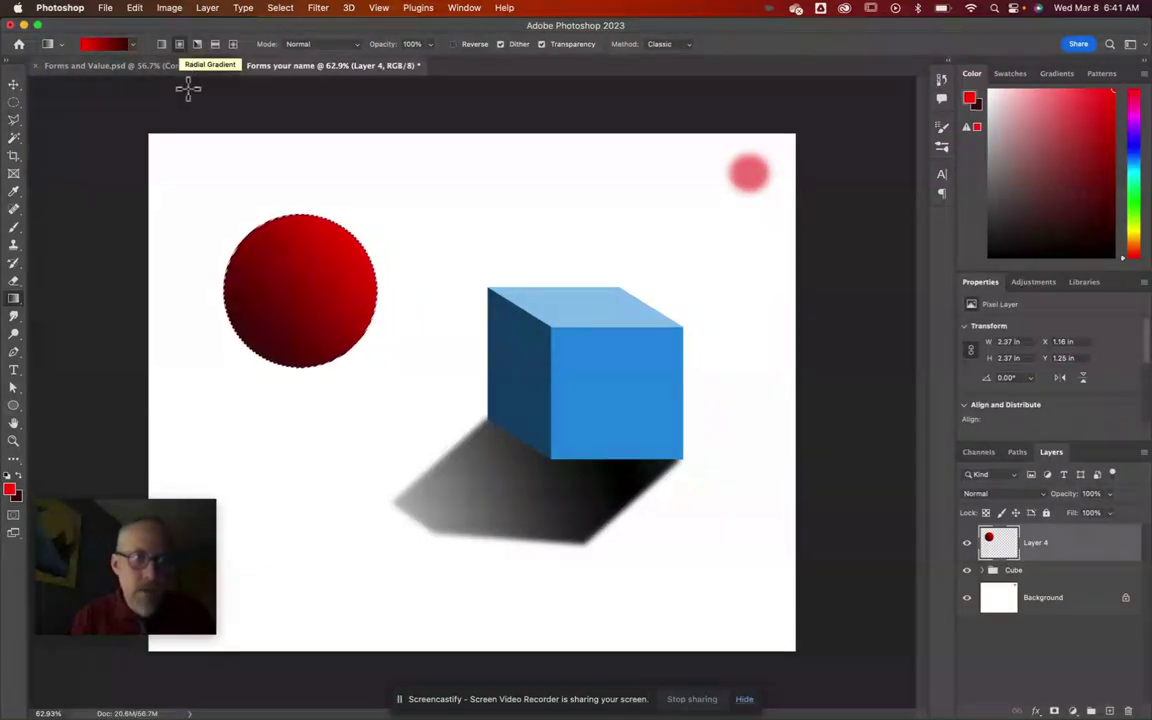
drag(333, 249, 243, 350)
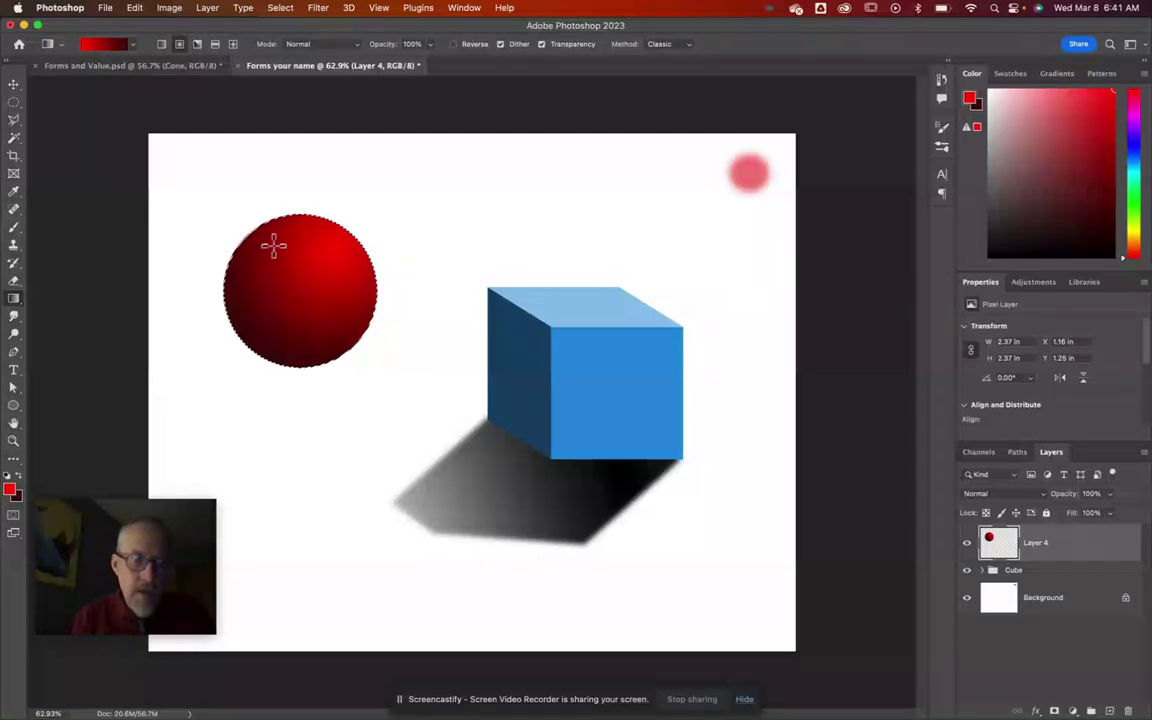
drag(289, 305, 244, 335)
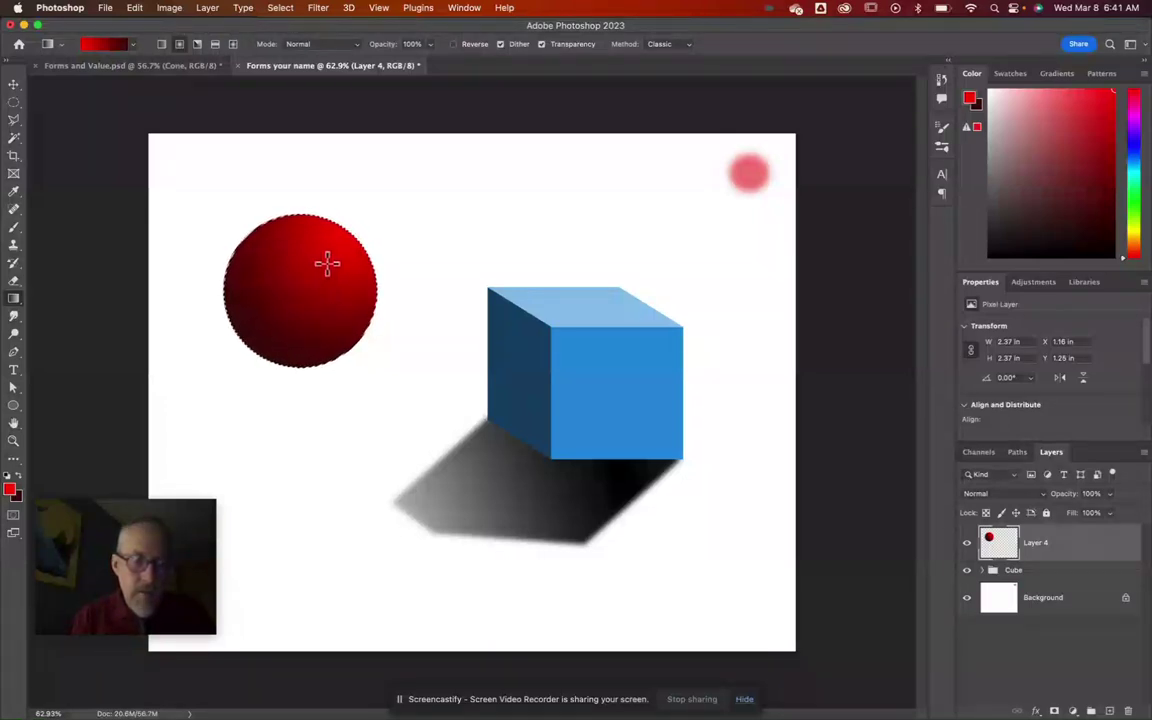
drag(313, 270, 238, 326)
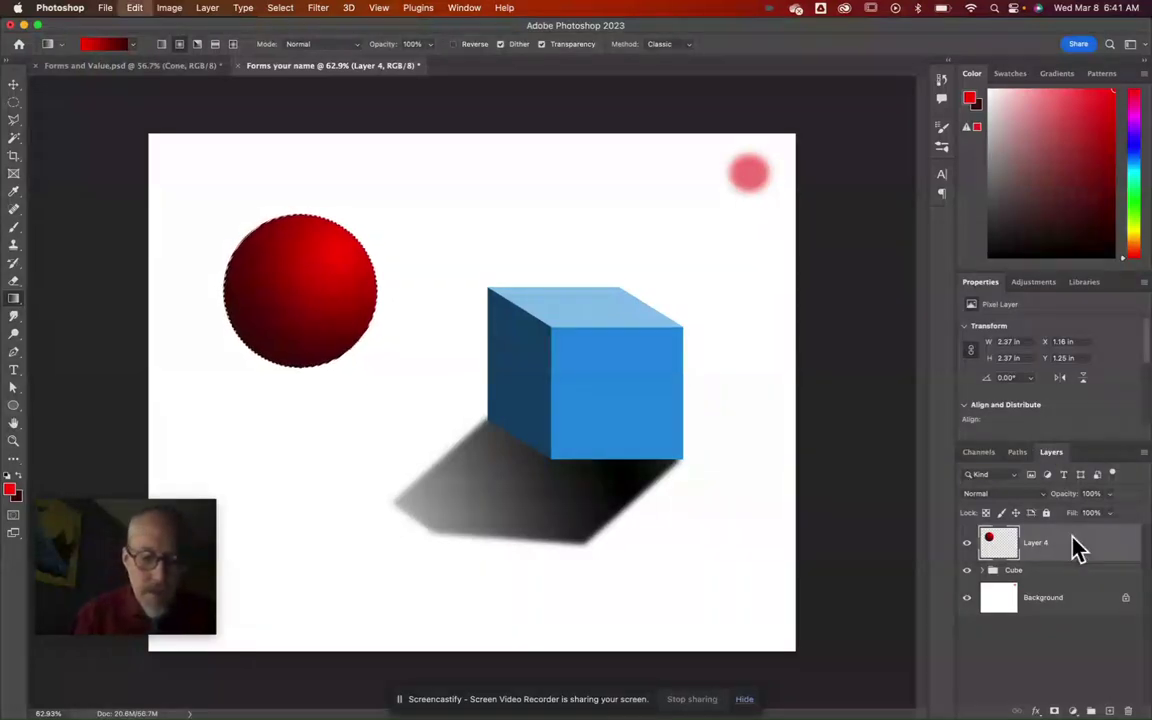
Step: Duplicate the shaded sphere onto a new layer, hide the duplicate and make Layer 4 active again
key(super+j)
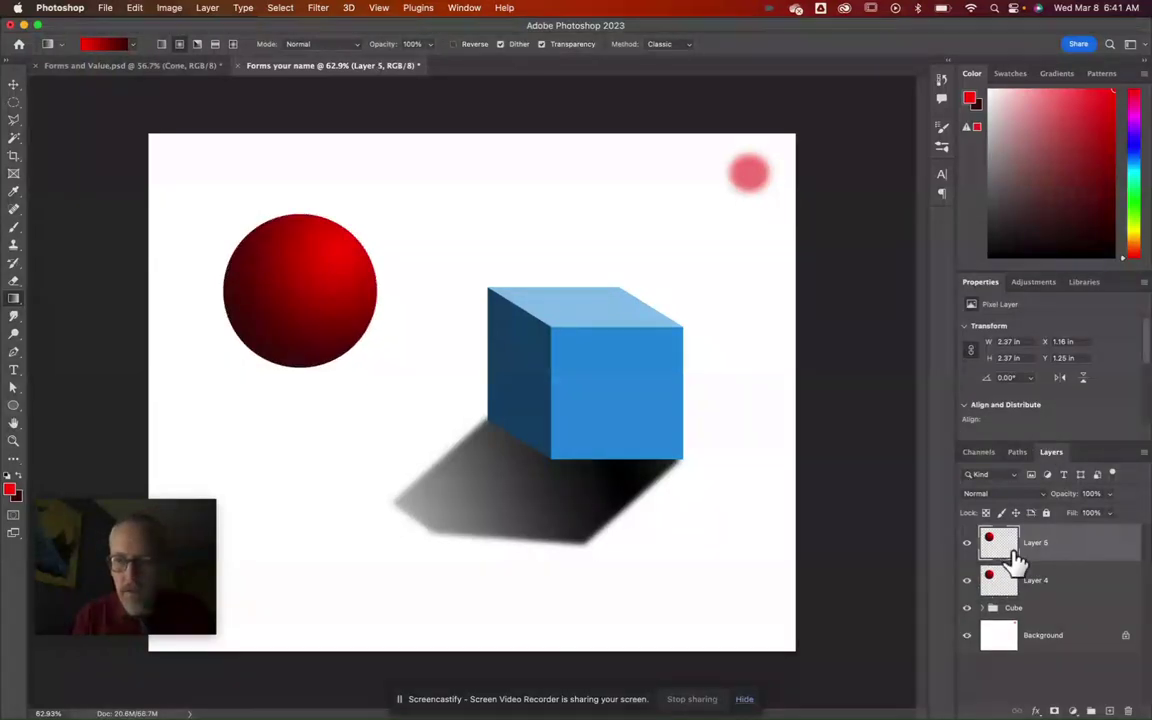
click(967, 543)
click(1058, 588)
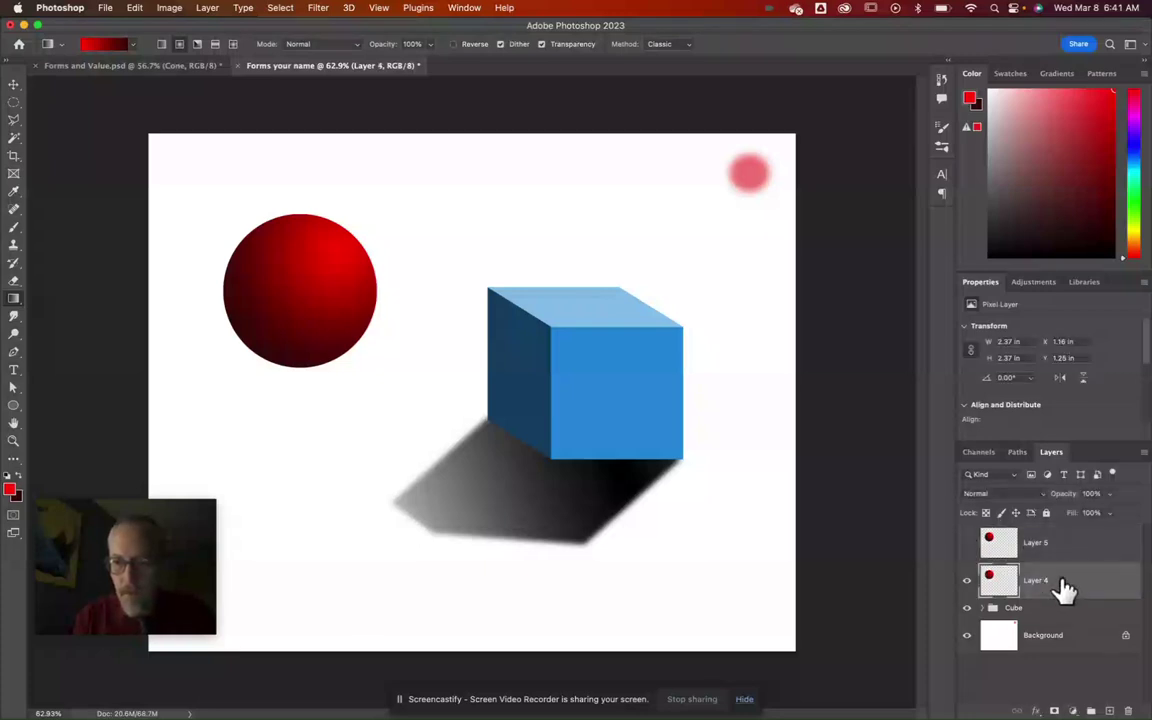
Step: Select Layer 4's circle pixels, fill them with a linear gradient from black at the upper right to white at the lower left, and deselect
right_click(996, 586)
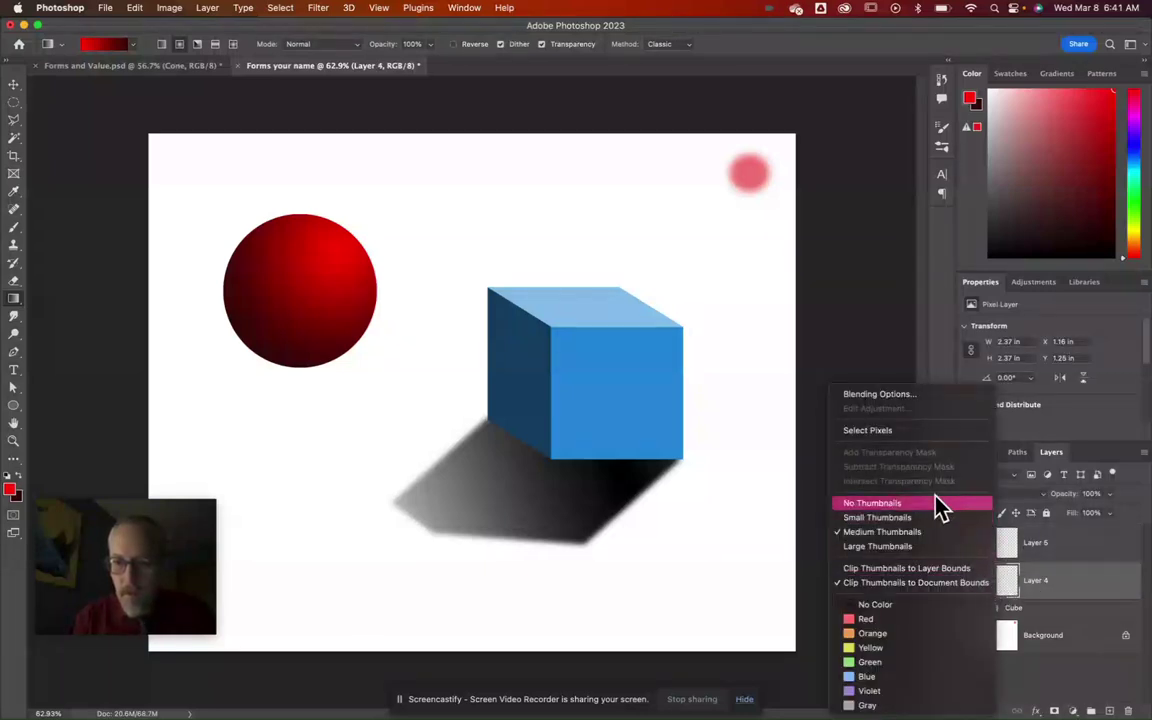
click(890, 430)
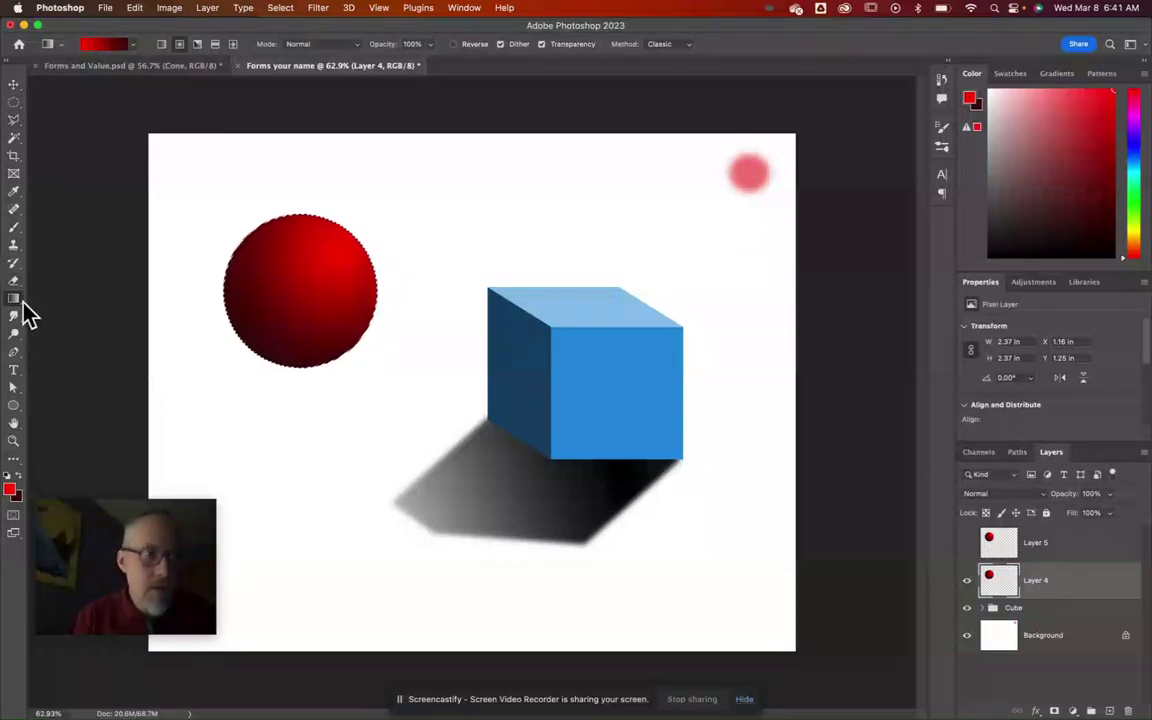
key(d)
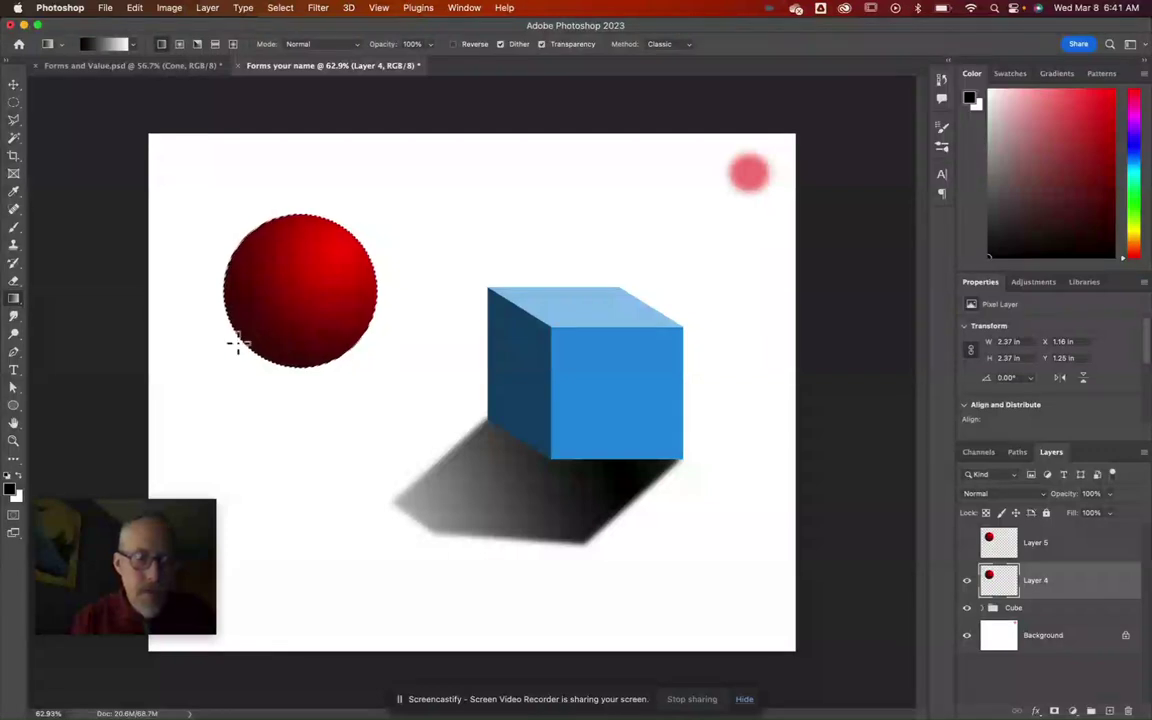
drag(335, 245, 206, 370)
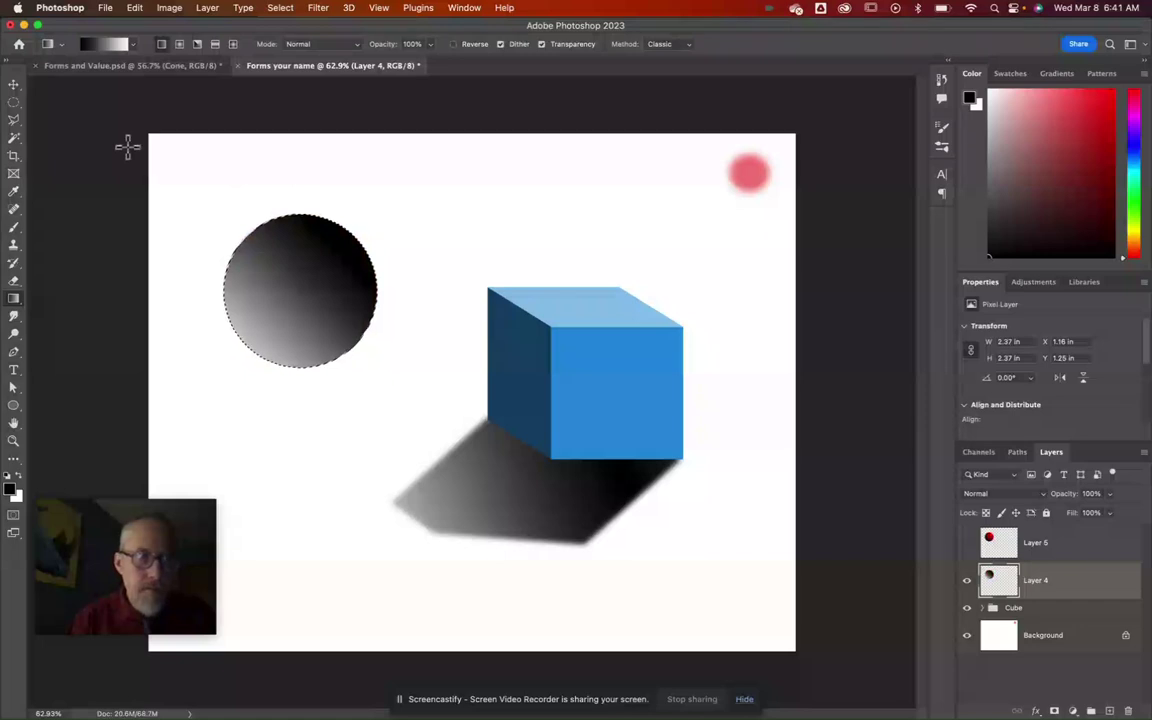
click(15, 86)
key(super+d)
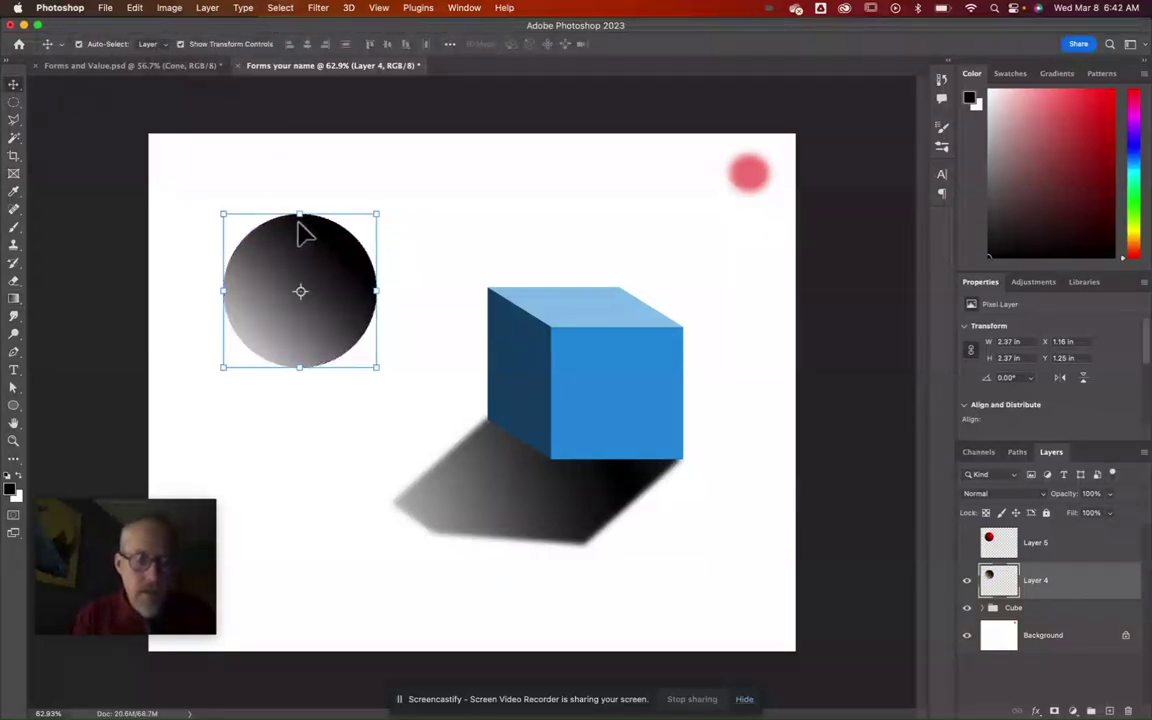
Step: Show Layer 5 and transform the gray circle into a cast shadow beneath the sphere, with about 36% height and -55.6° horizontal skew
drag(310, 280, 296, 374)
click(967, 542)
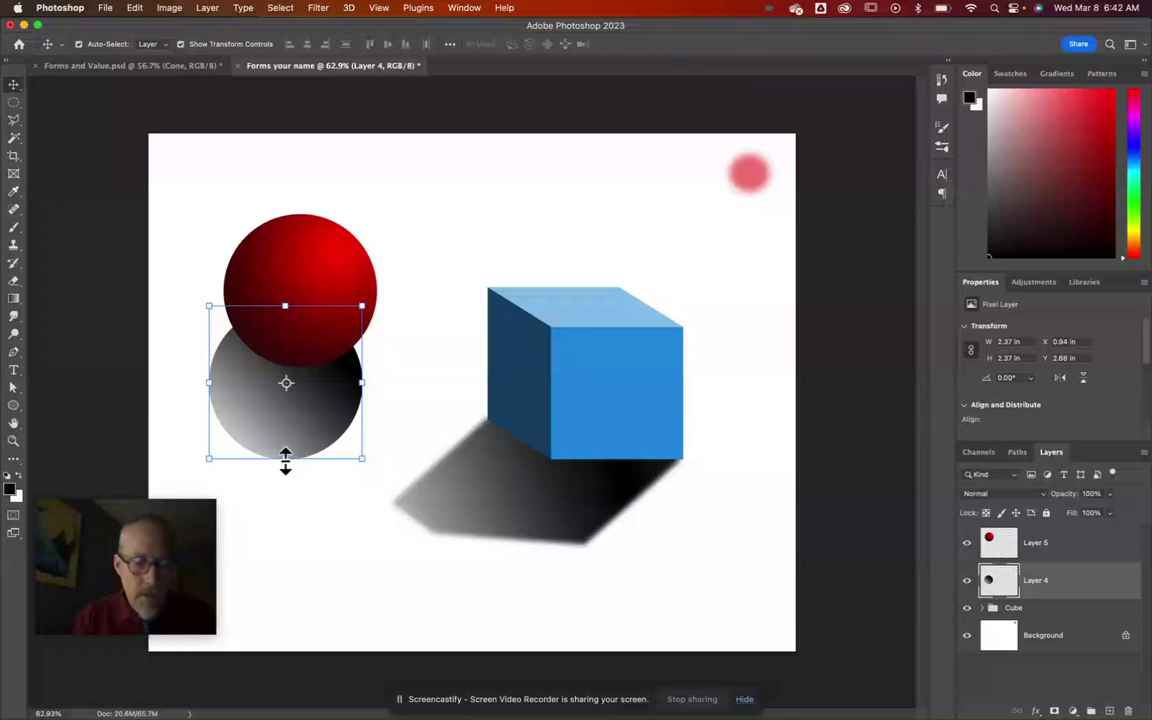
drag(285, 458, 193, 433)
drag(287, 308, 333, 334)
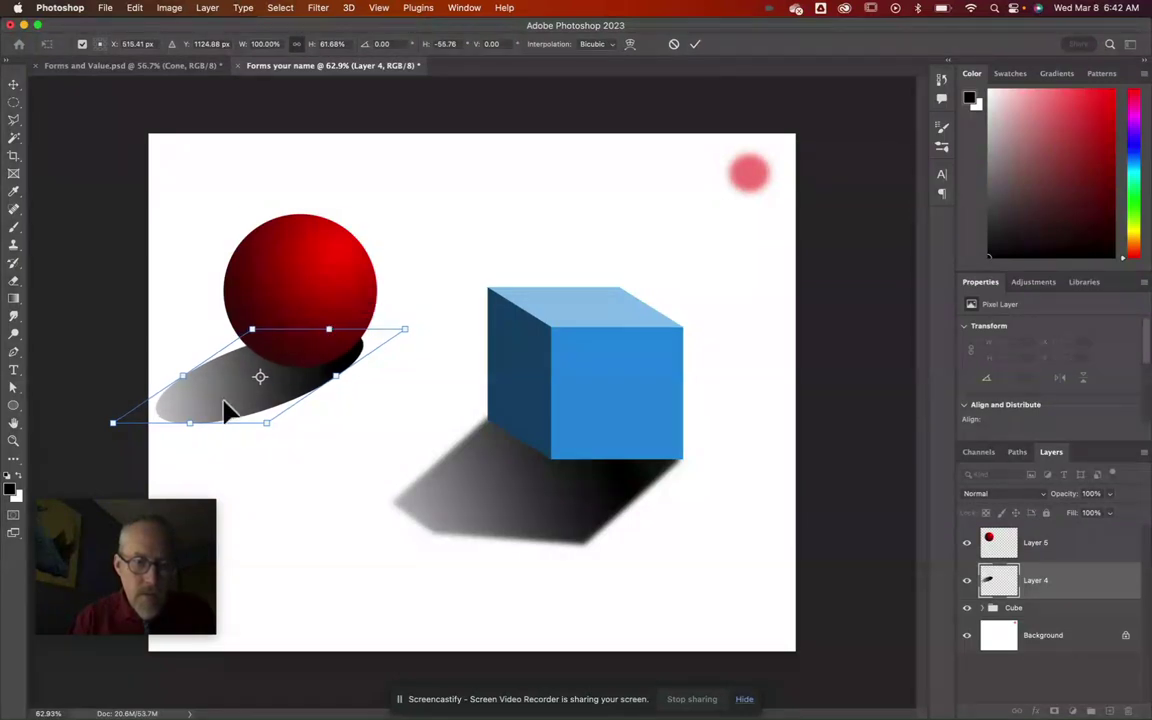
drag(193, 433, 230, 386)
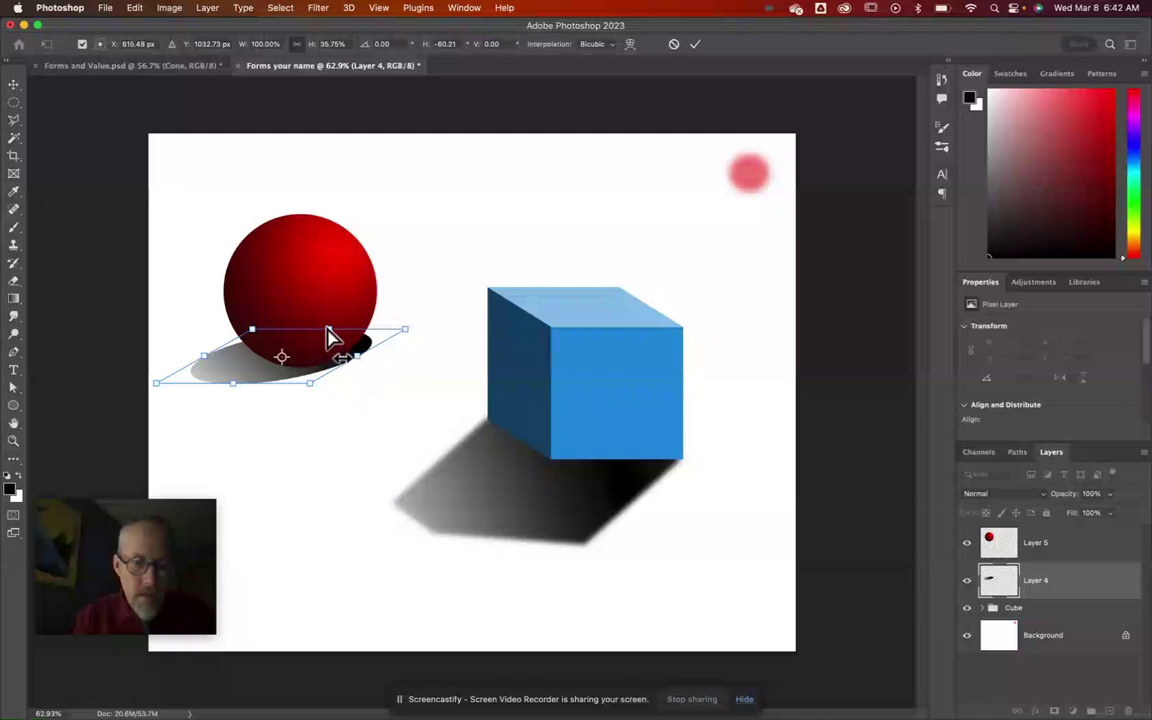
drag(329, 327, 333, 339)
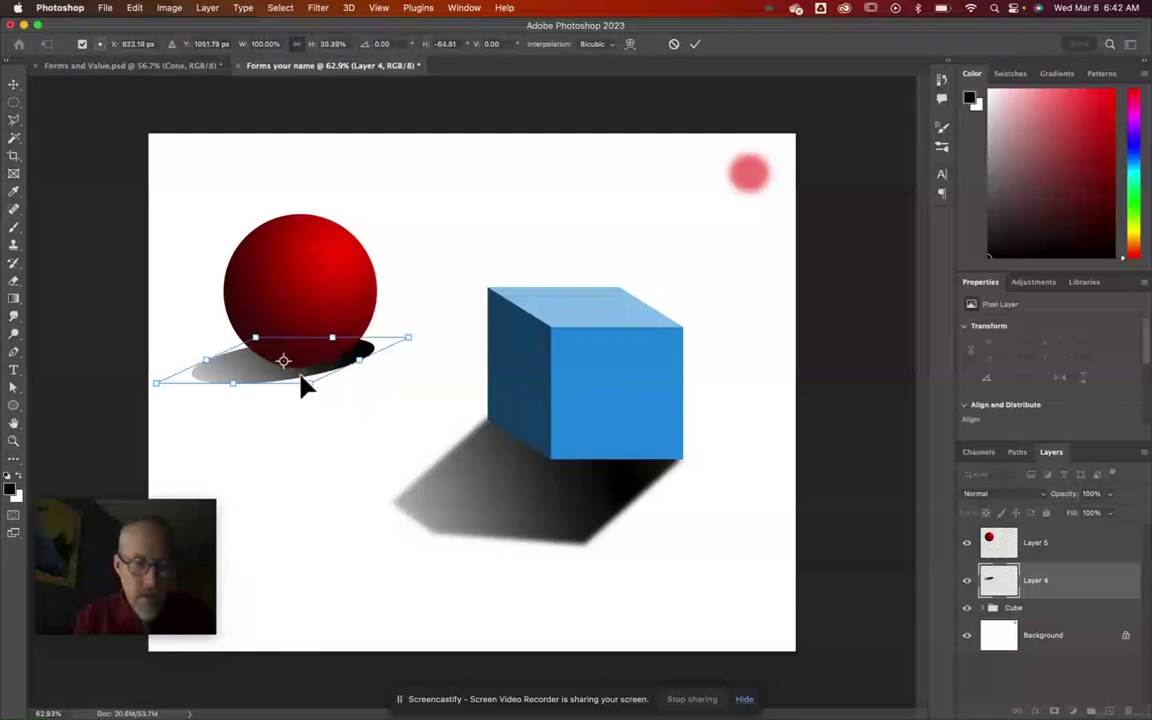
drag(305, 385, 231, 406)
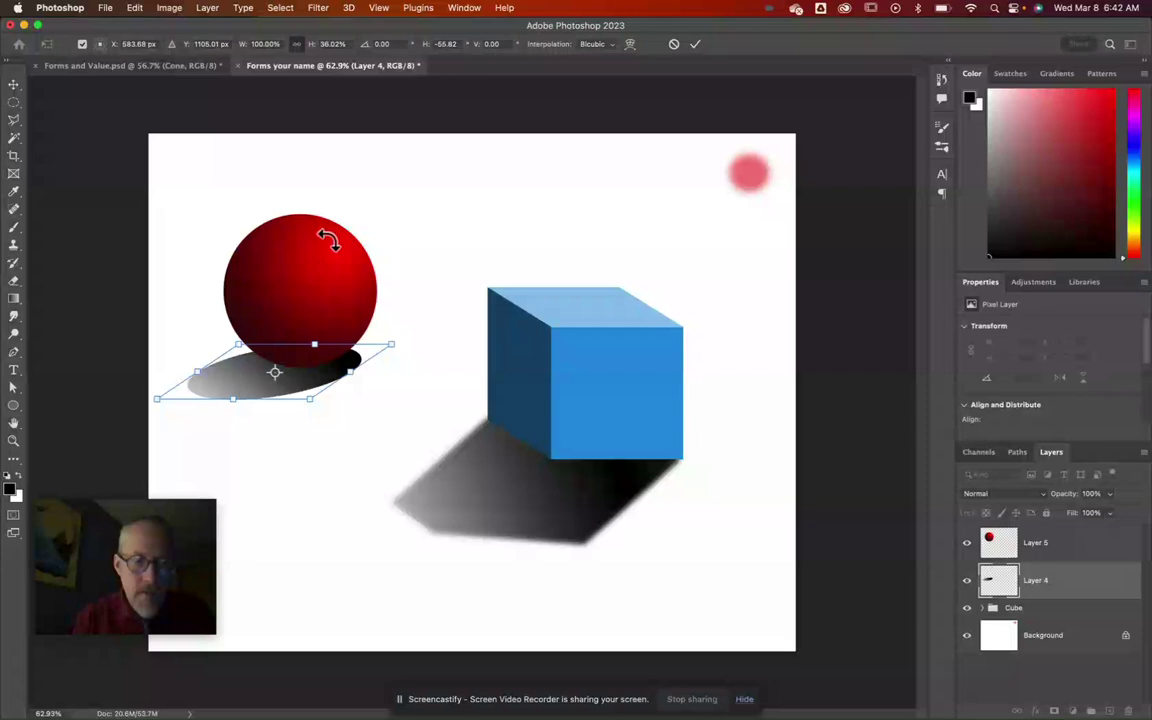
drag(338, 377, 331, 374)
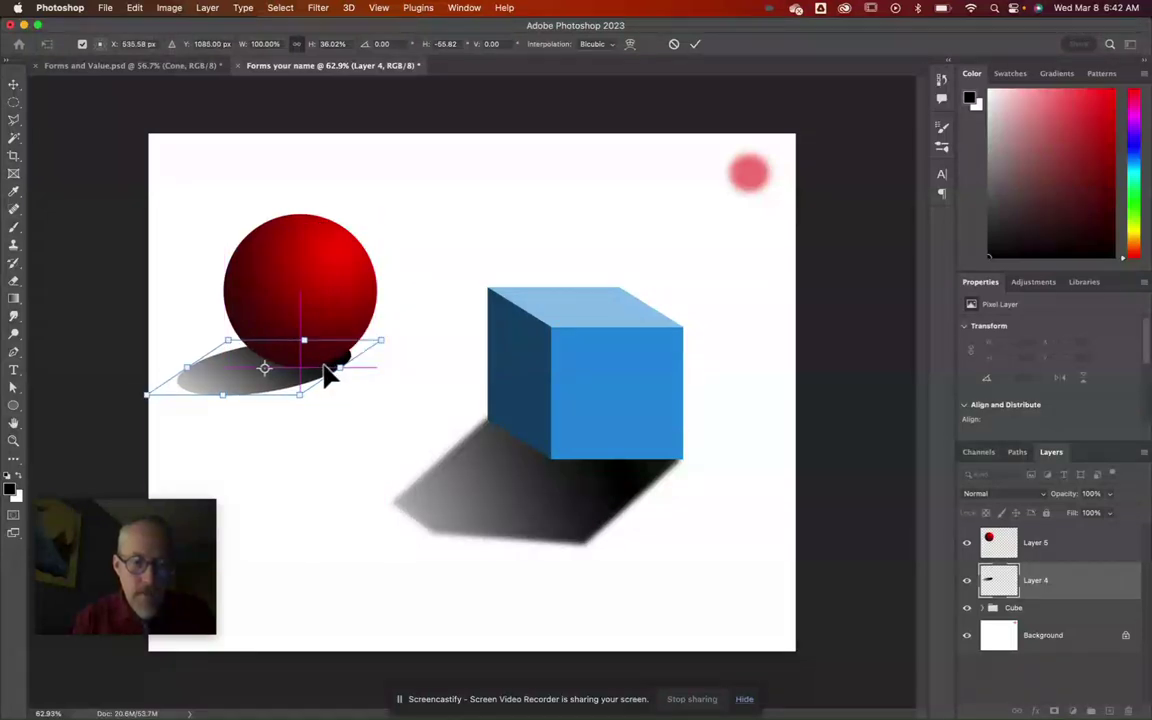
click(318, 9)
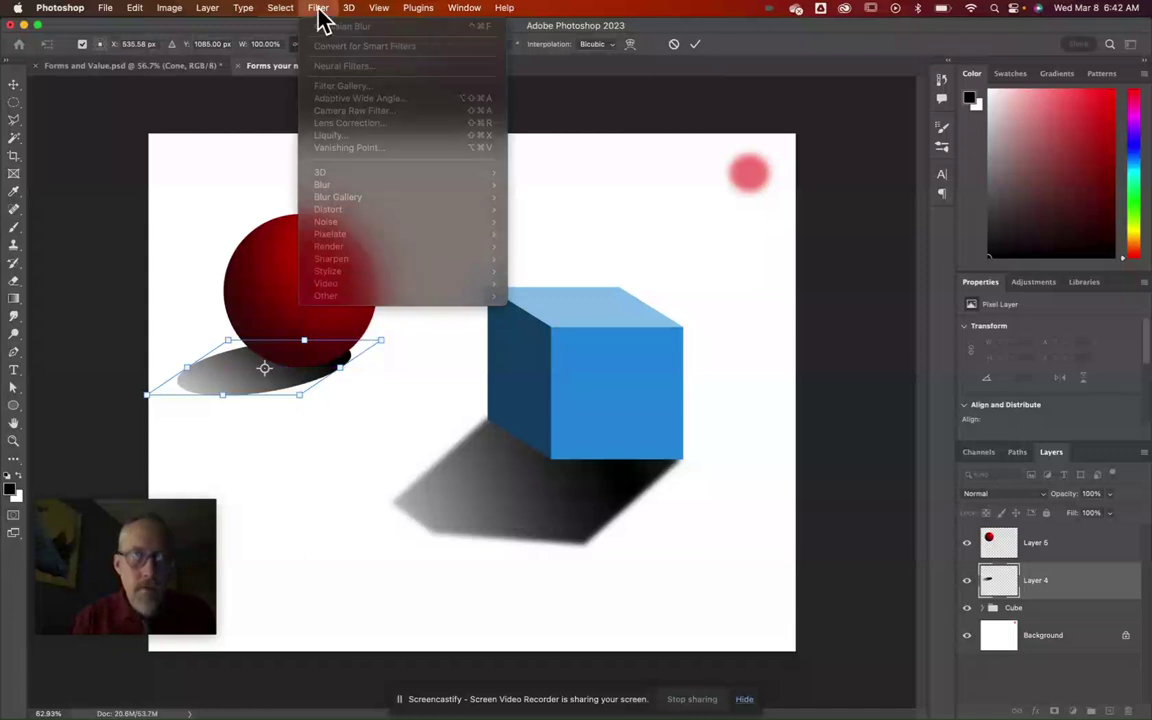
click(318, 9)
click(695, 44)
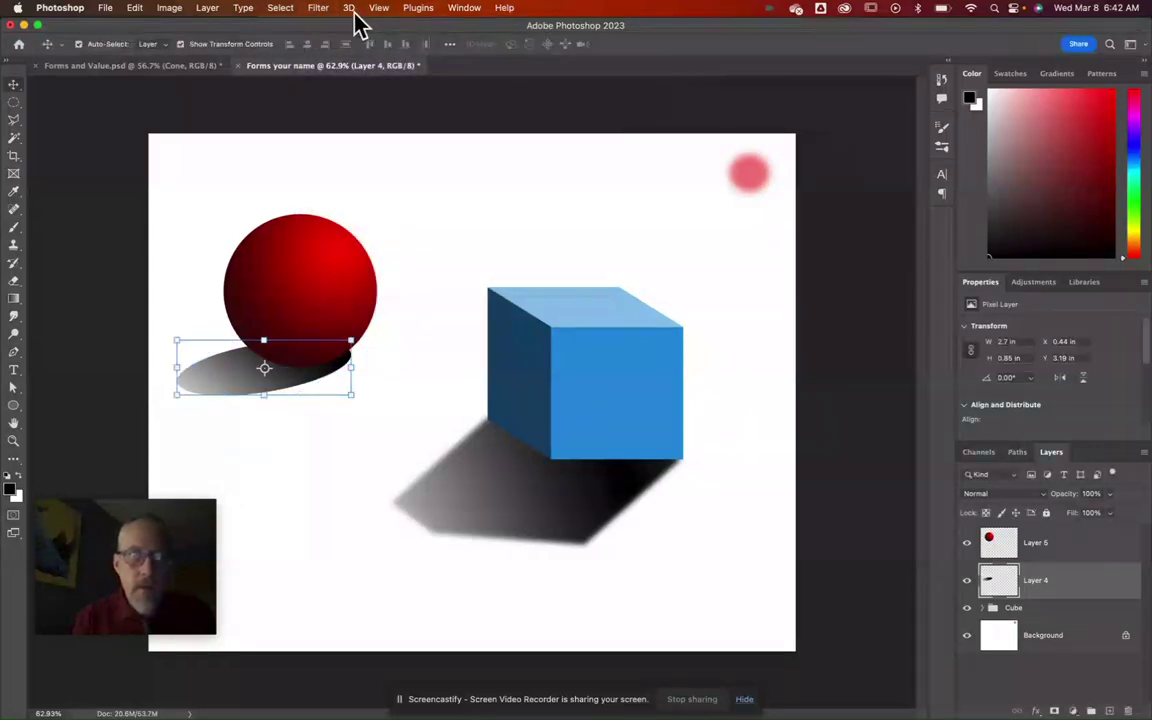
Step: Soften the sphere's cast shadow with a Gaussian Blur of 12.0 pixels radius
click(319, 9)
mouse_move(352, 218)
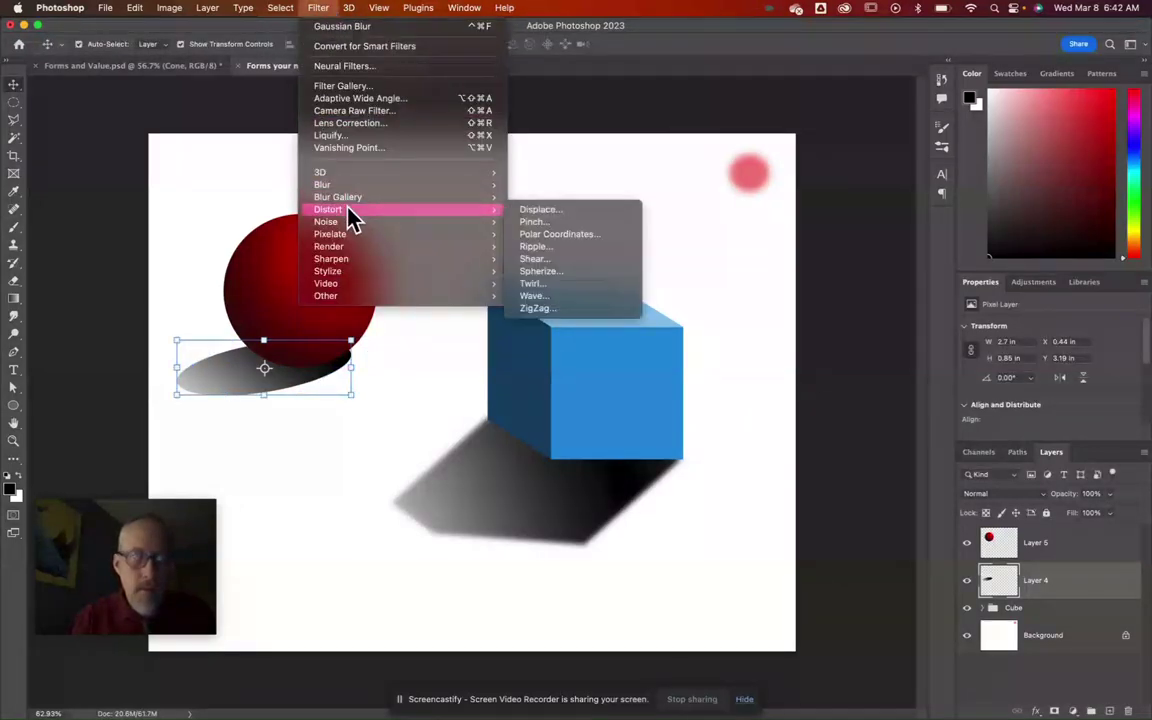
mouse_move(345, 186)
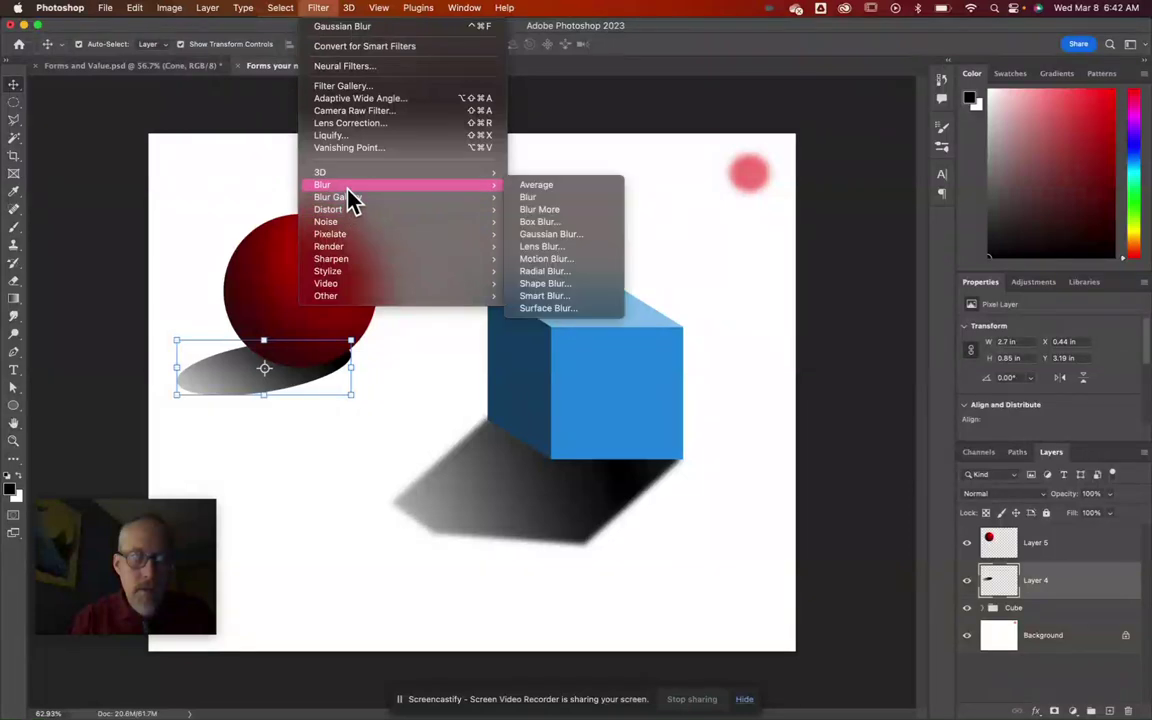
click(547, 236)
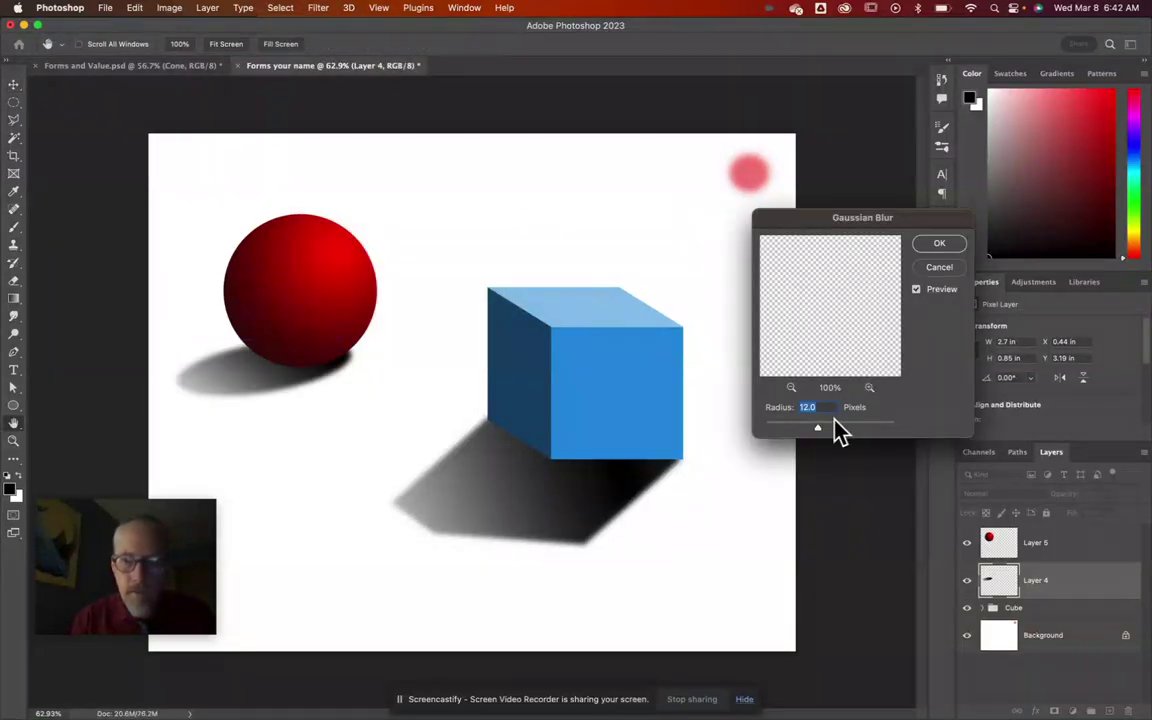
click(940, 247)
key(v)
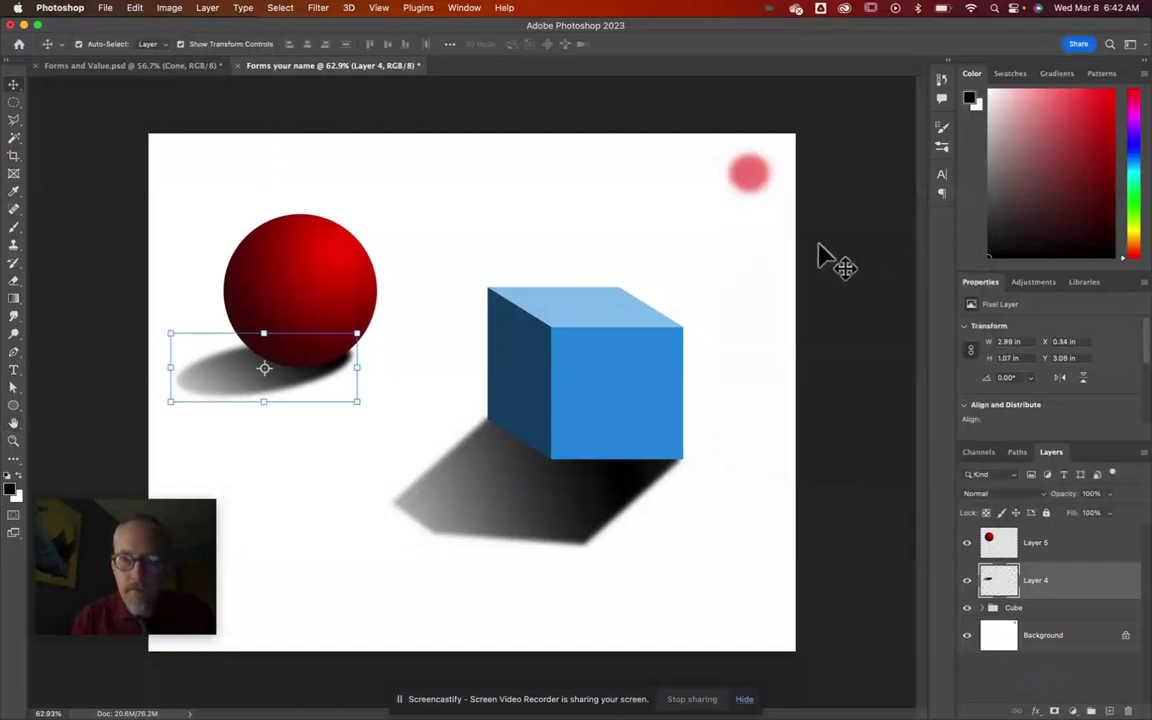
Step: Group Layer 5 and Layer 4 and name the group Sphere
click(14, 103)
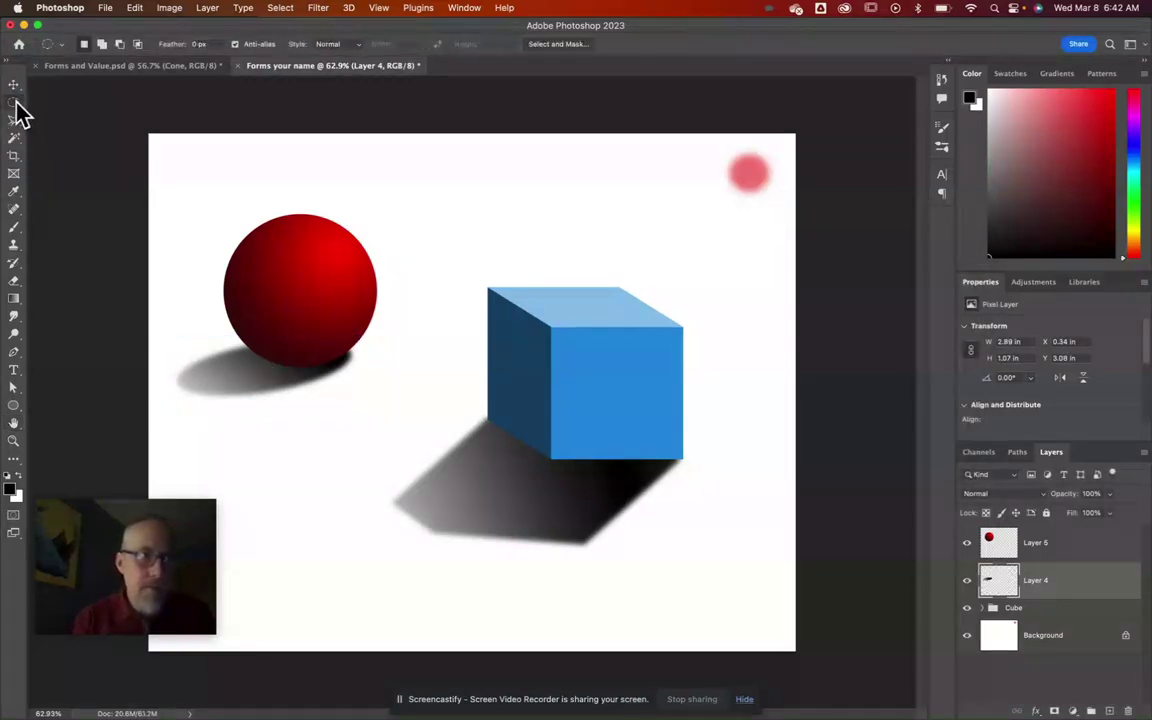
click(1054, 544)
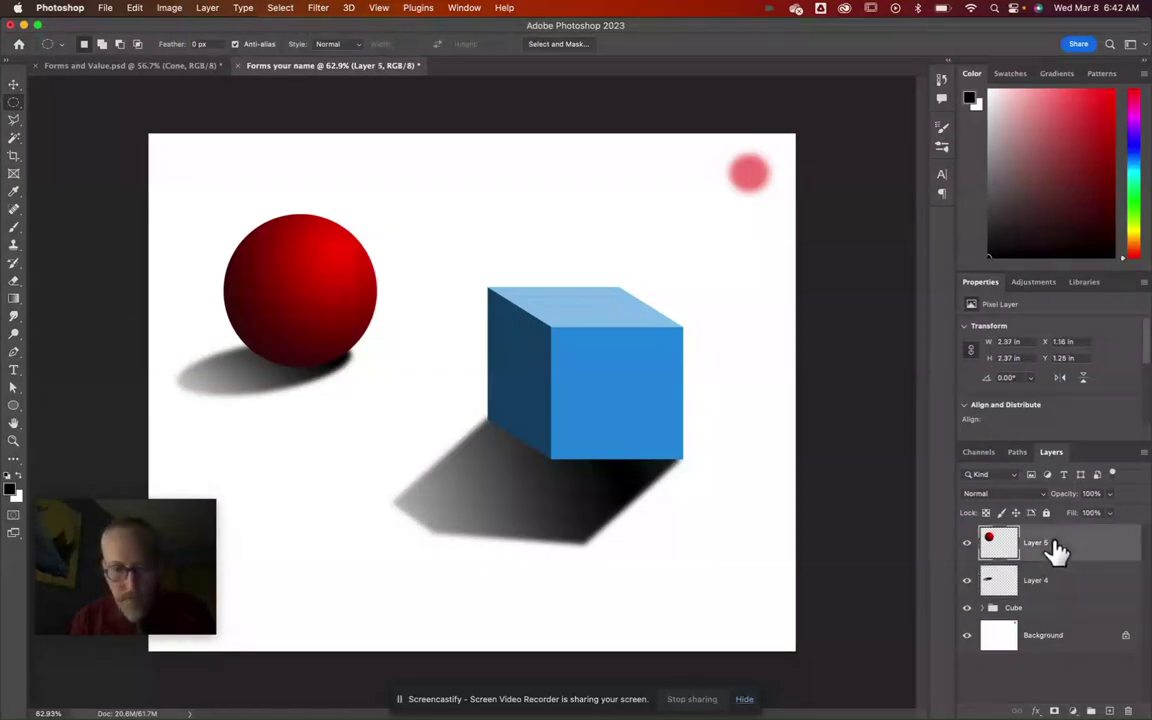
shift+click(1082, 583)
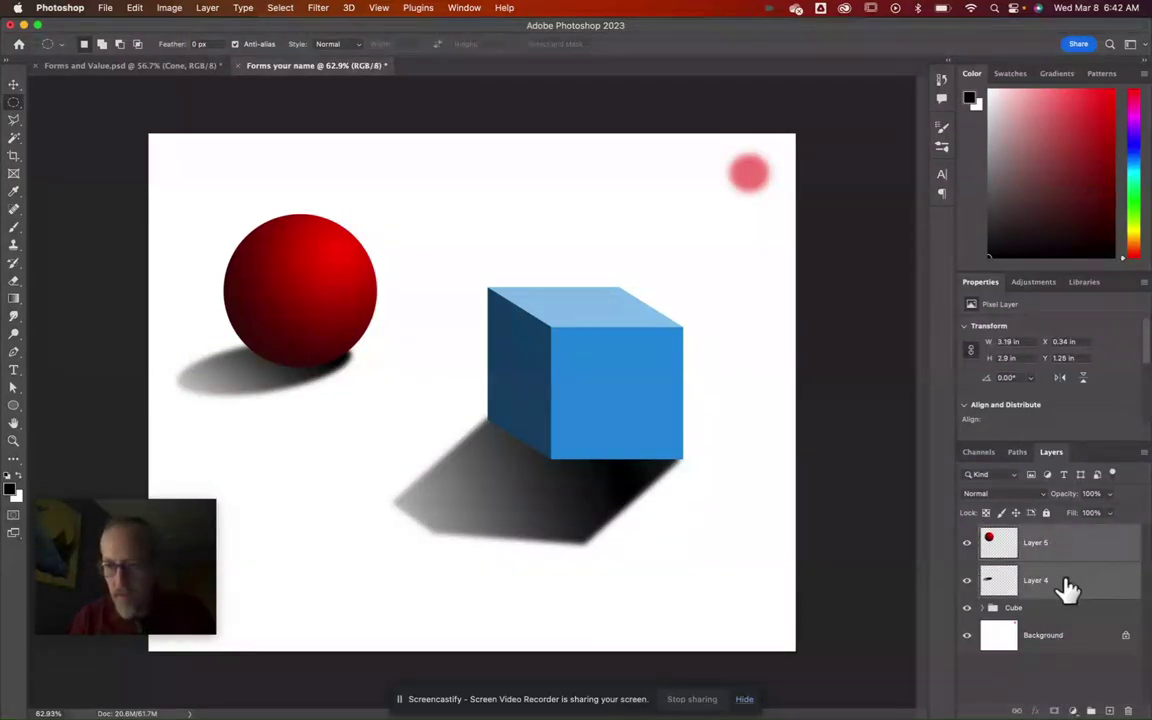
key(super+g)
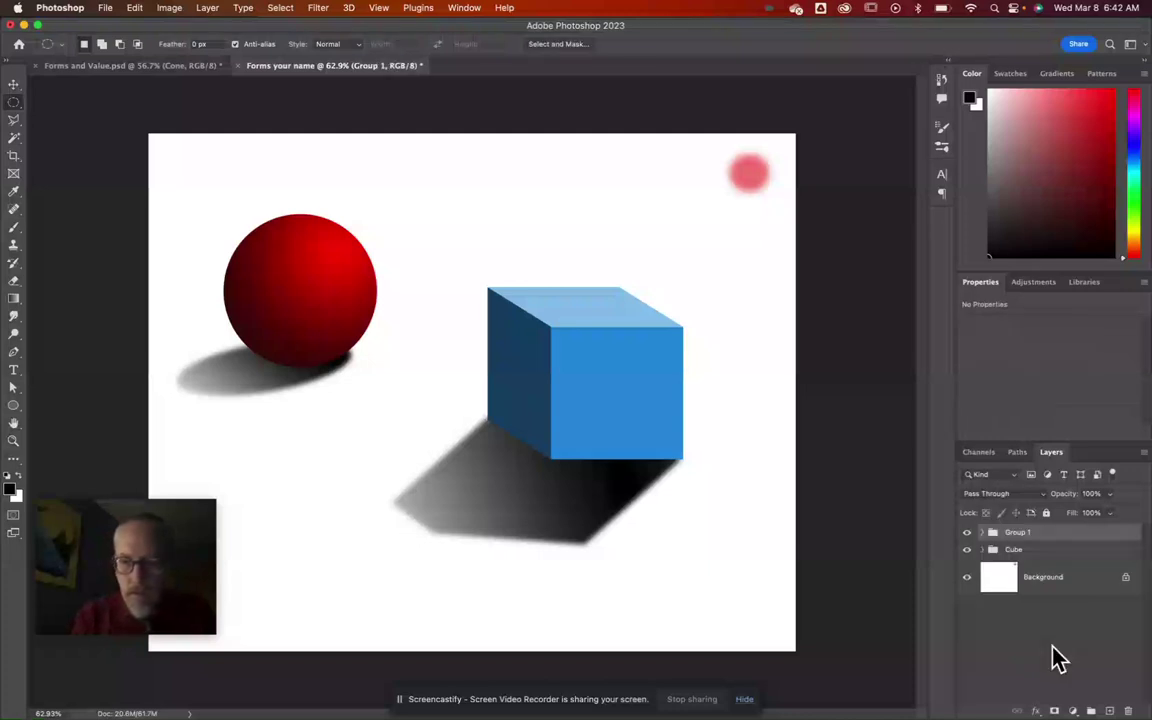
double_click(1017, 533)
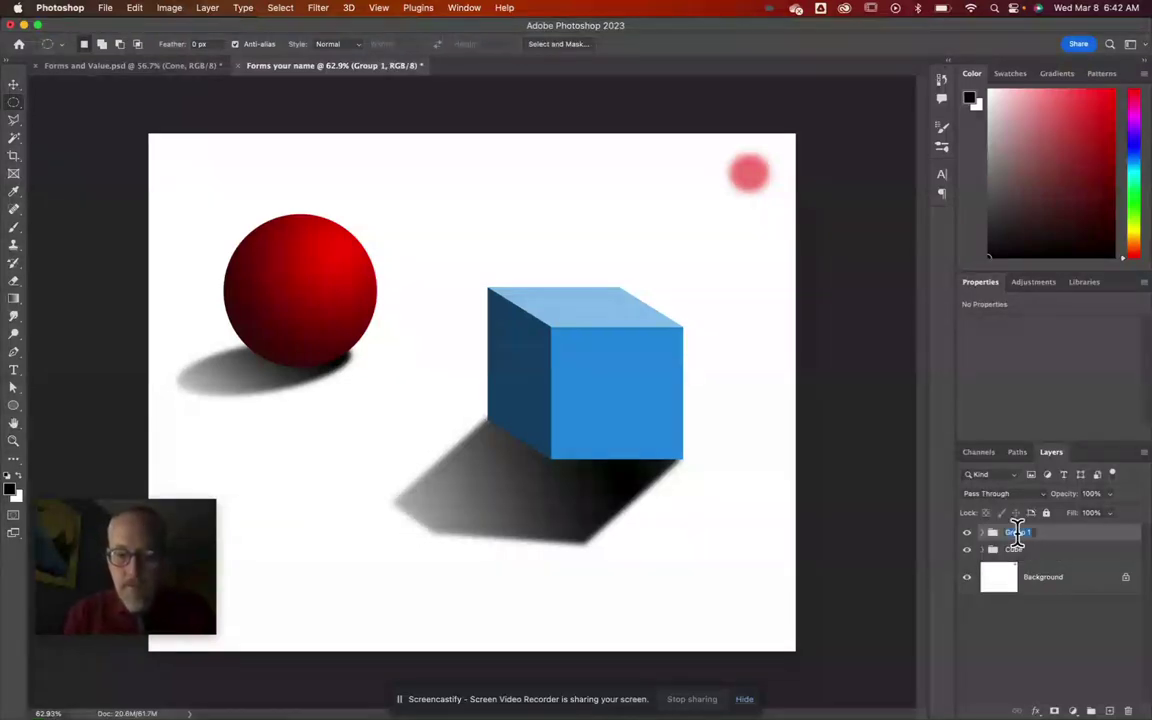
text(Sphe)
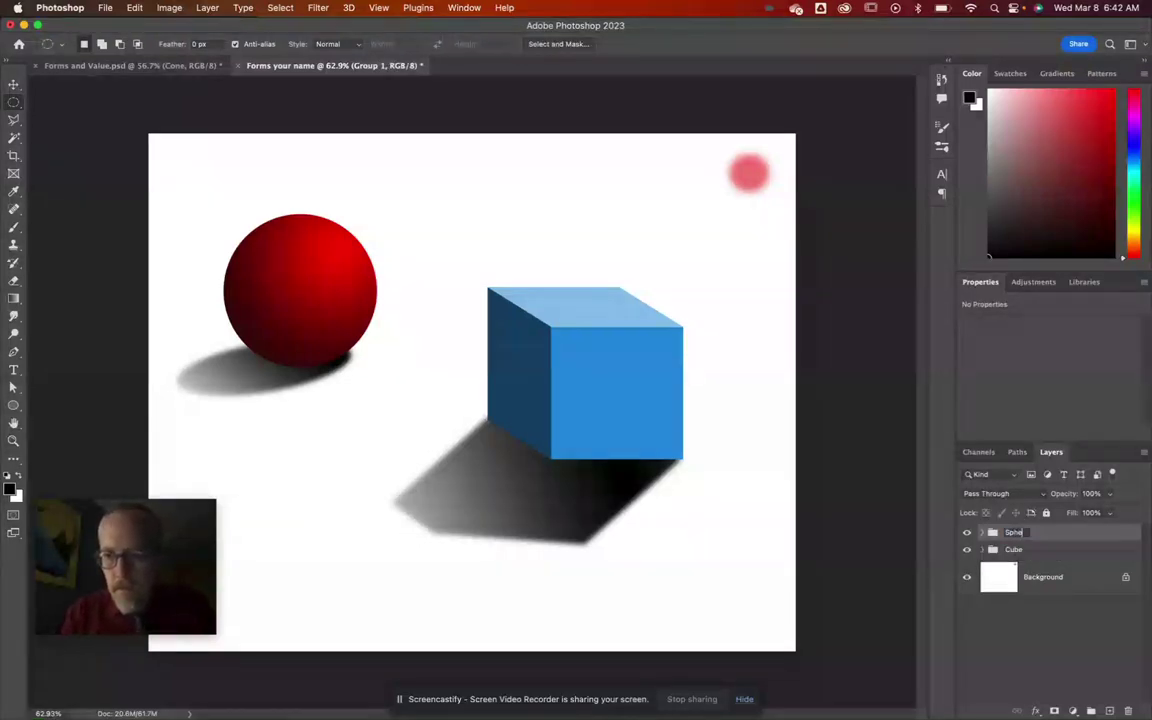
key(Return)
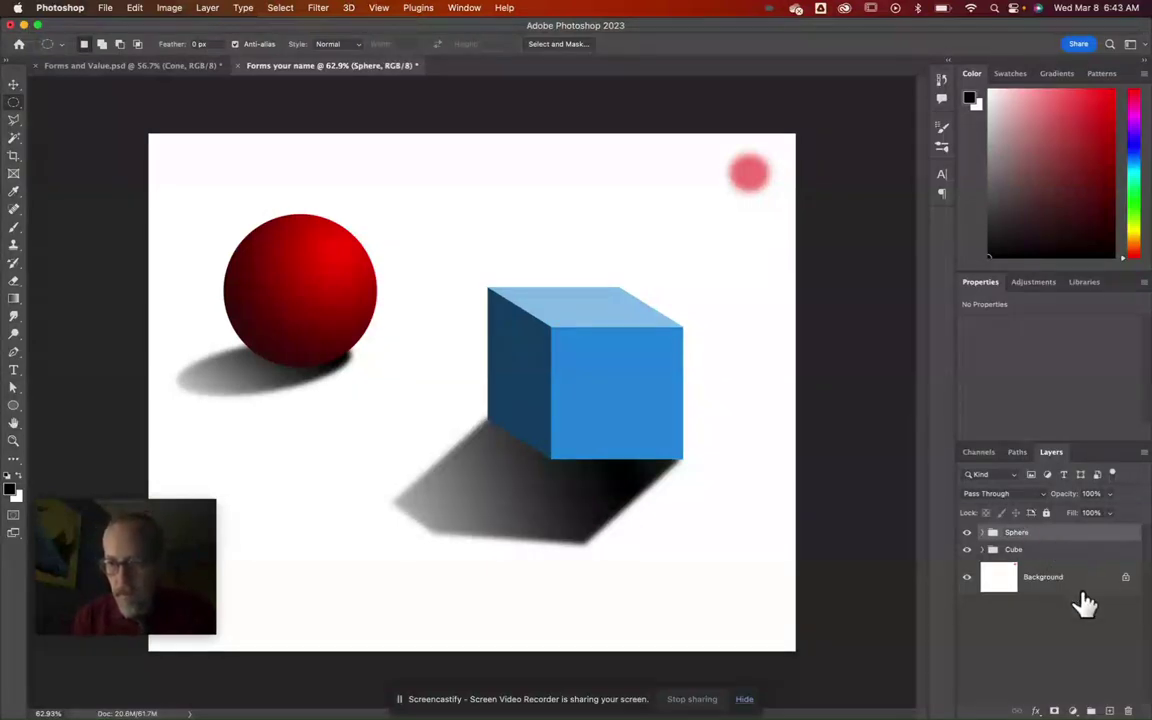
Step: Add a new layer above the Sphere group and choose the Elliptical Marquee tool
click(1091, 711)
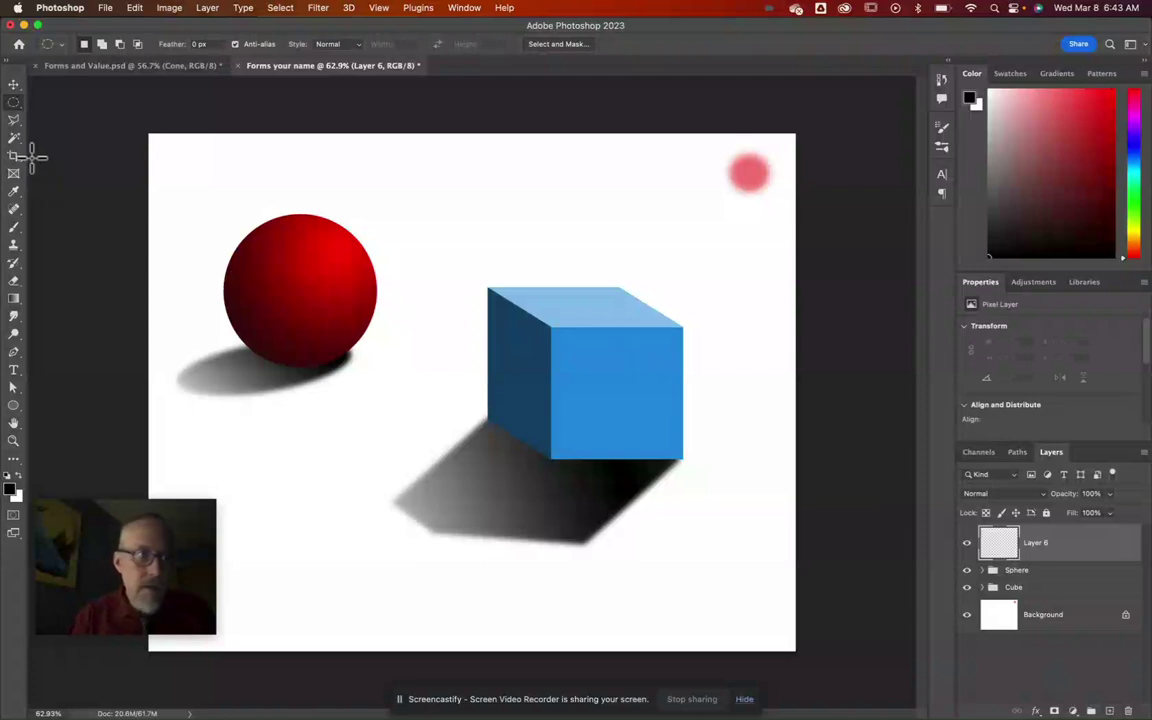
right_click(13, 102)
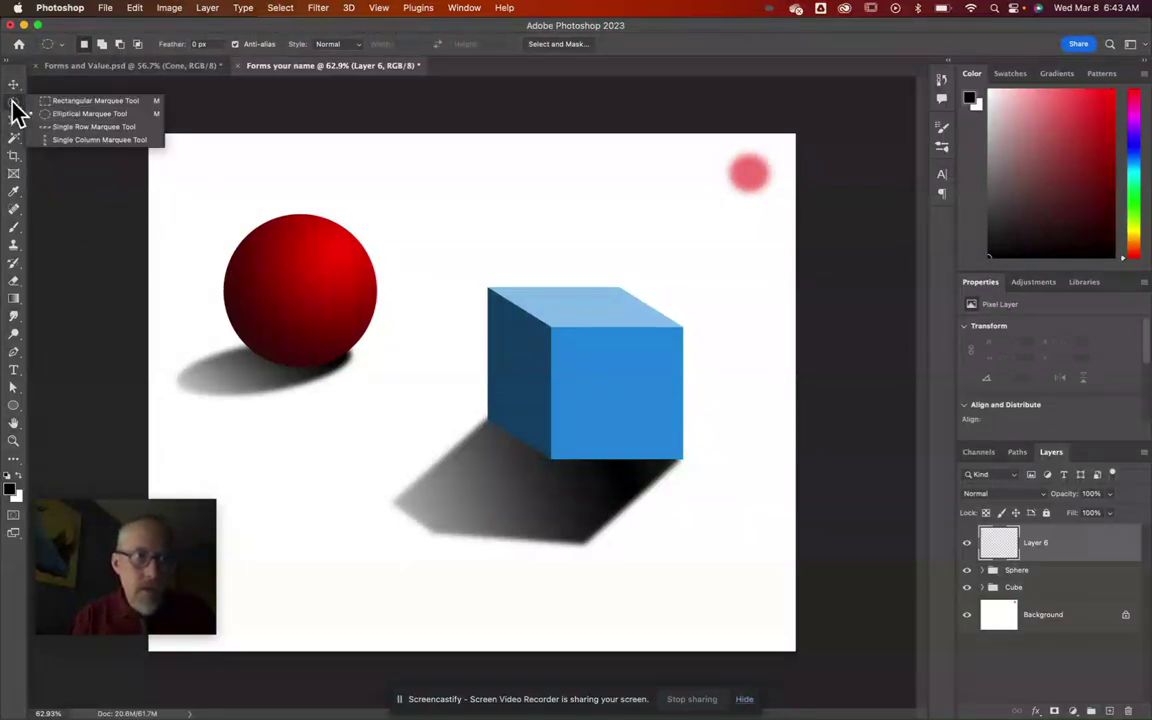
click(89, 113)
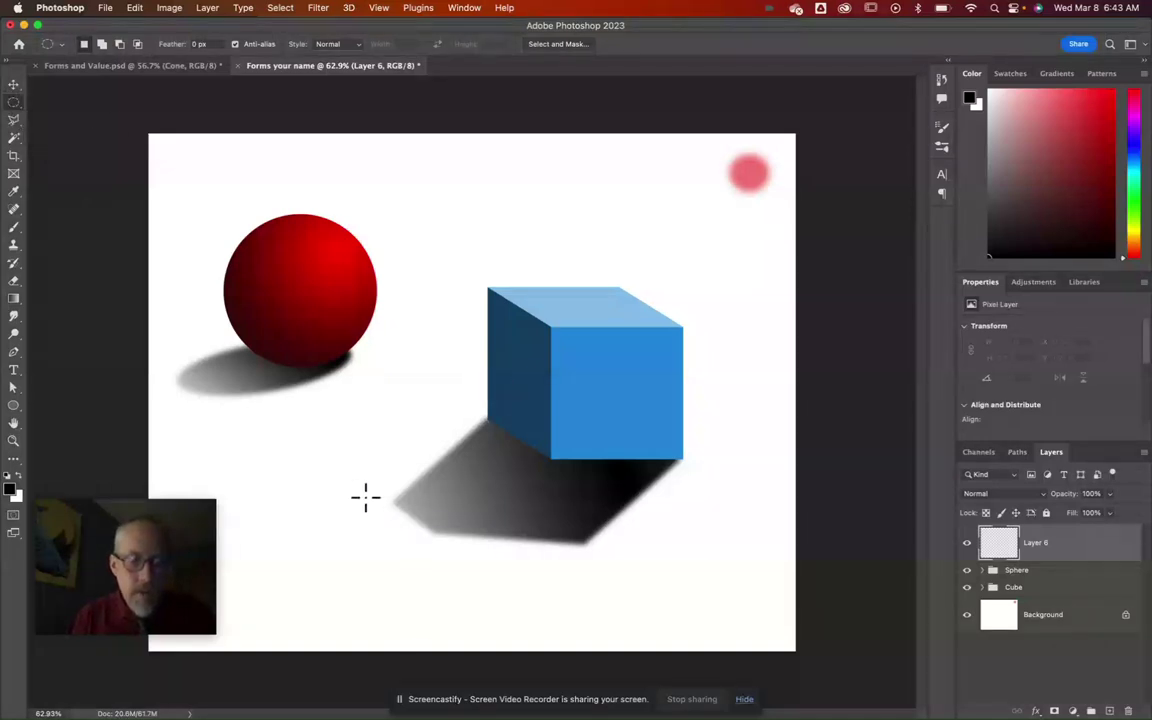
Step: Show the rulers in inches and select a flat ellipse about 2.09 in wide and 0.93 in high below the sphere
click(379, 8)
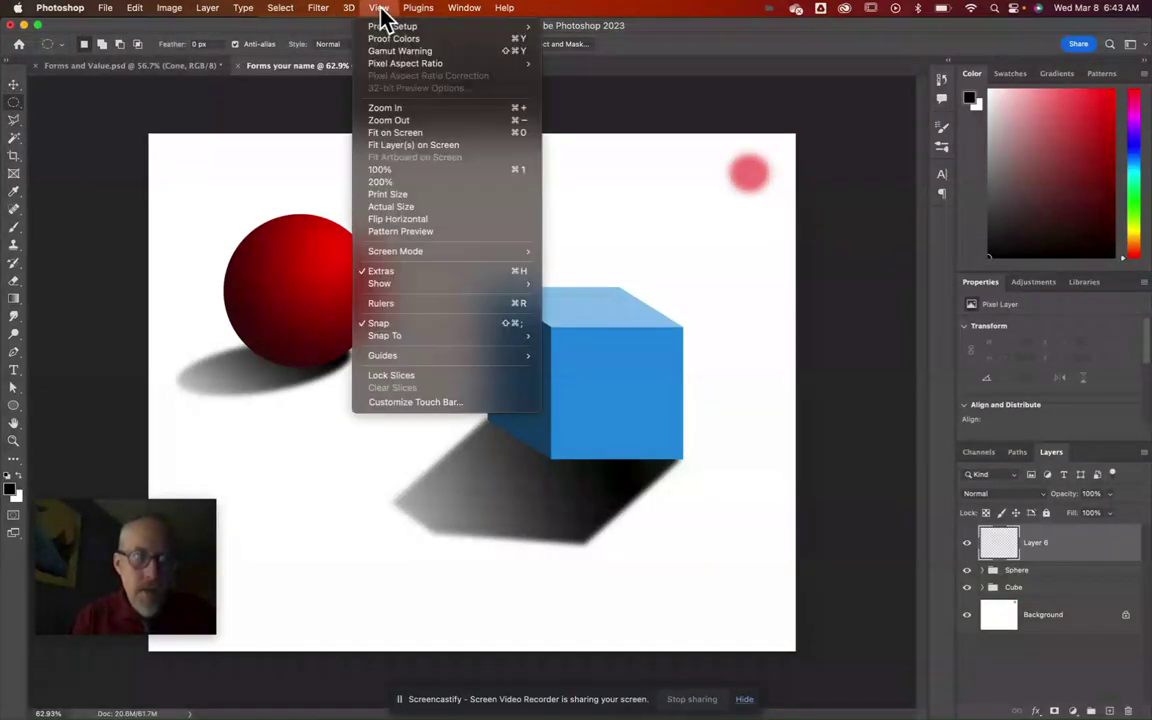
click(388, 304)
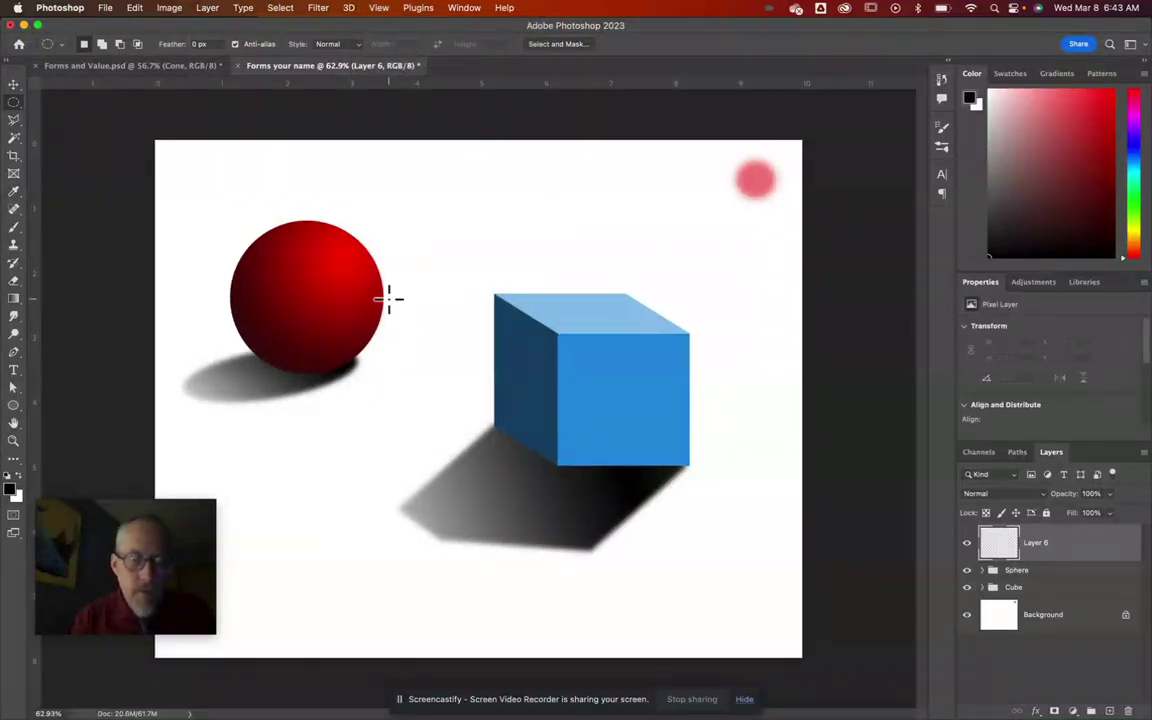
right_click(419, 84)
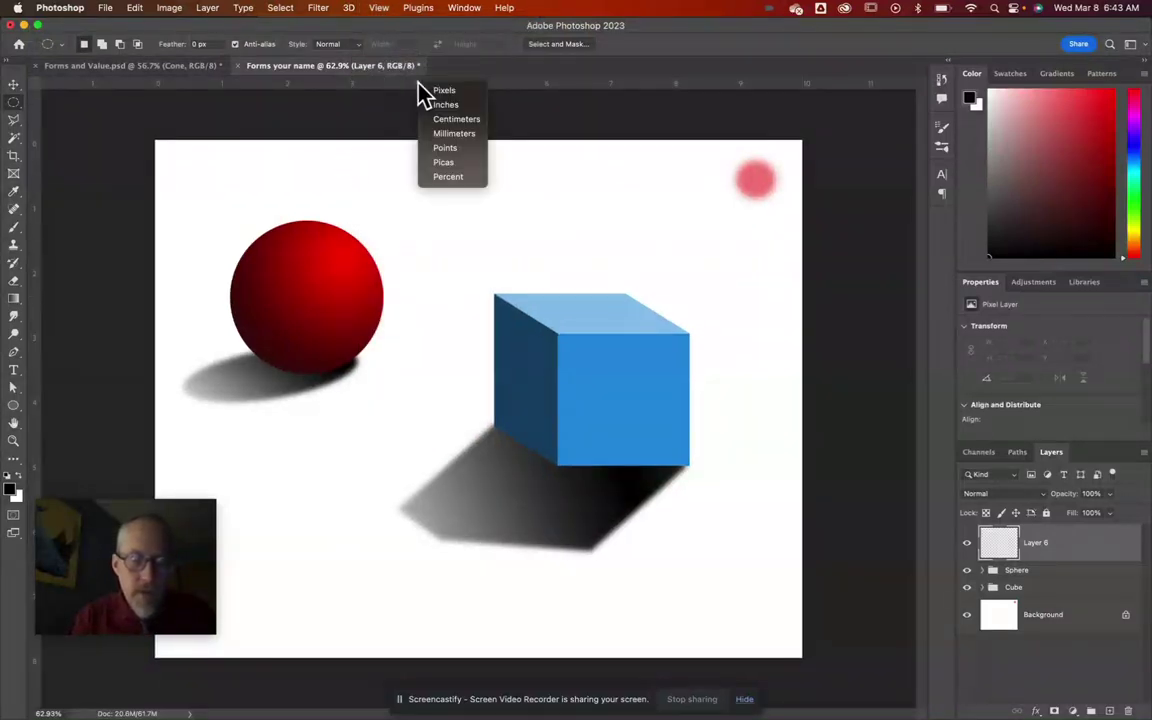
click(443, 104)
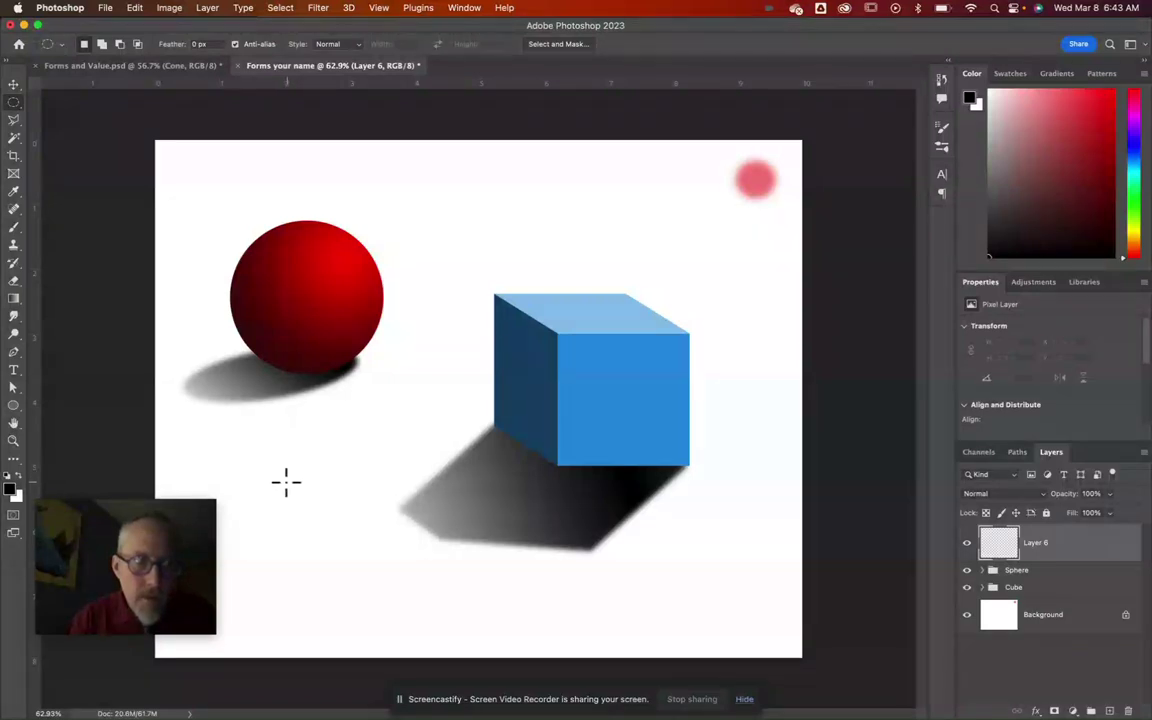
drag(283, 485, 416, 535)
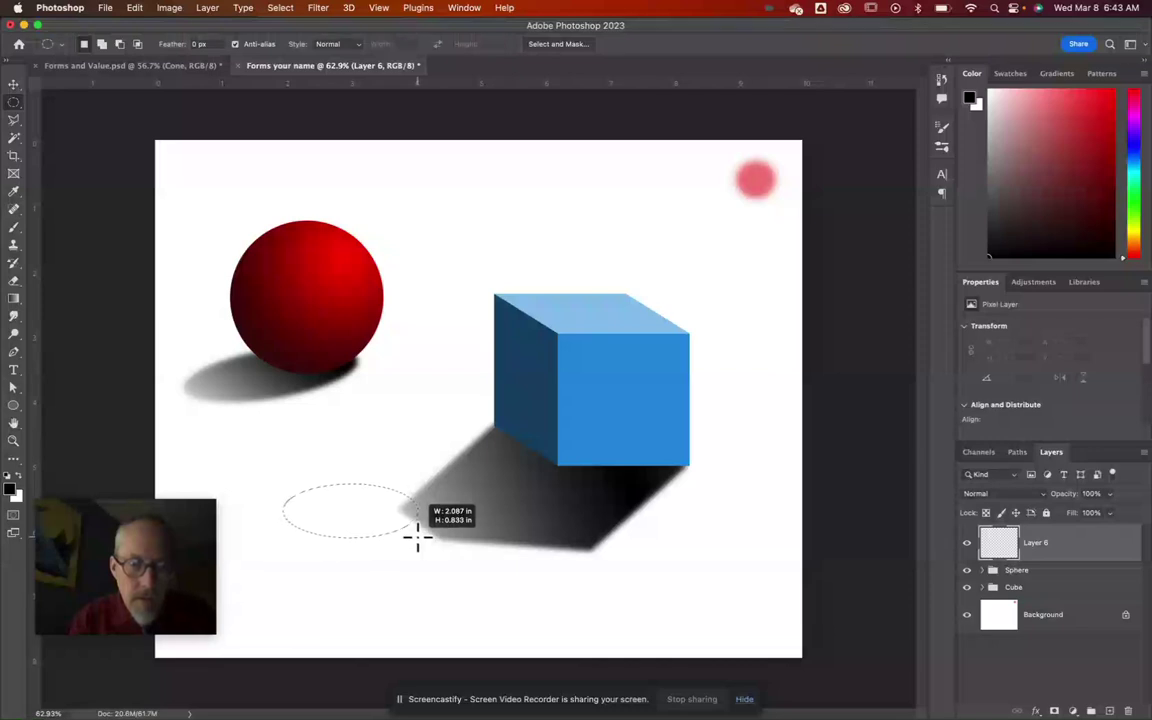
drag(418, 541, 419, 543)
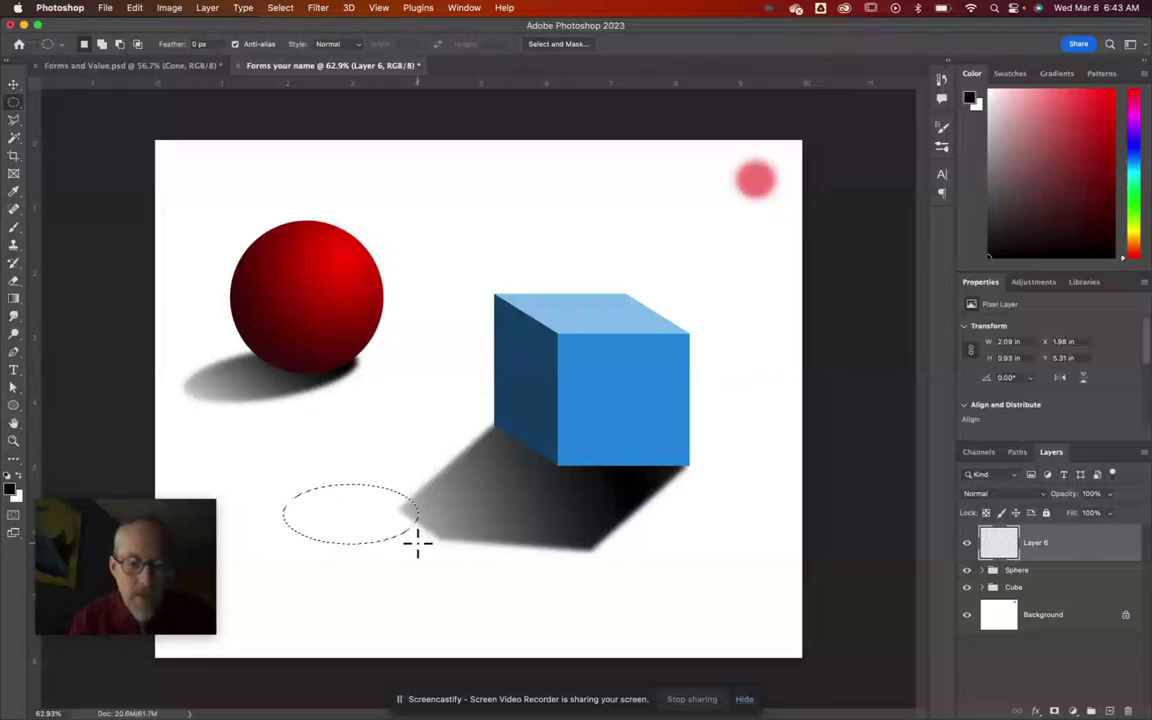
Step: Add a triangle rising from the ellipse's two ends with the Polygonal Lasso, forming a cone selection about 2.1 in wide and 2.56 in high
click(14, 120)
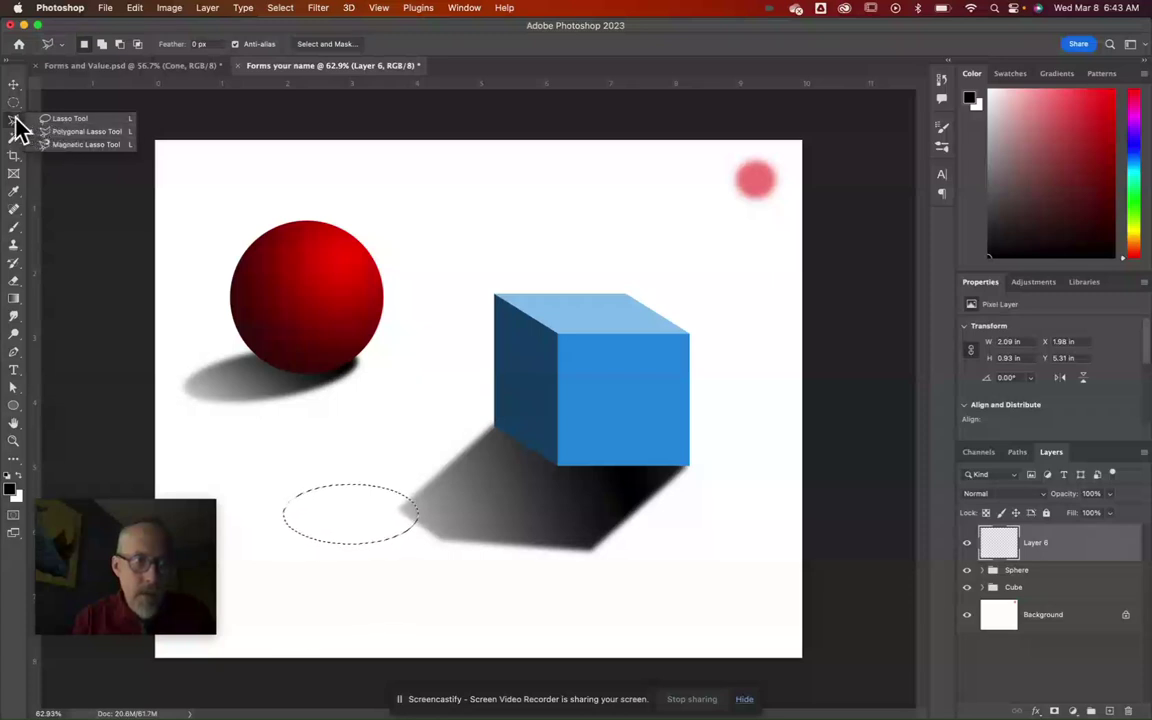
click(57, 132)
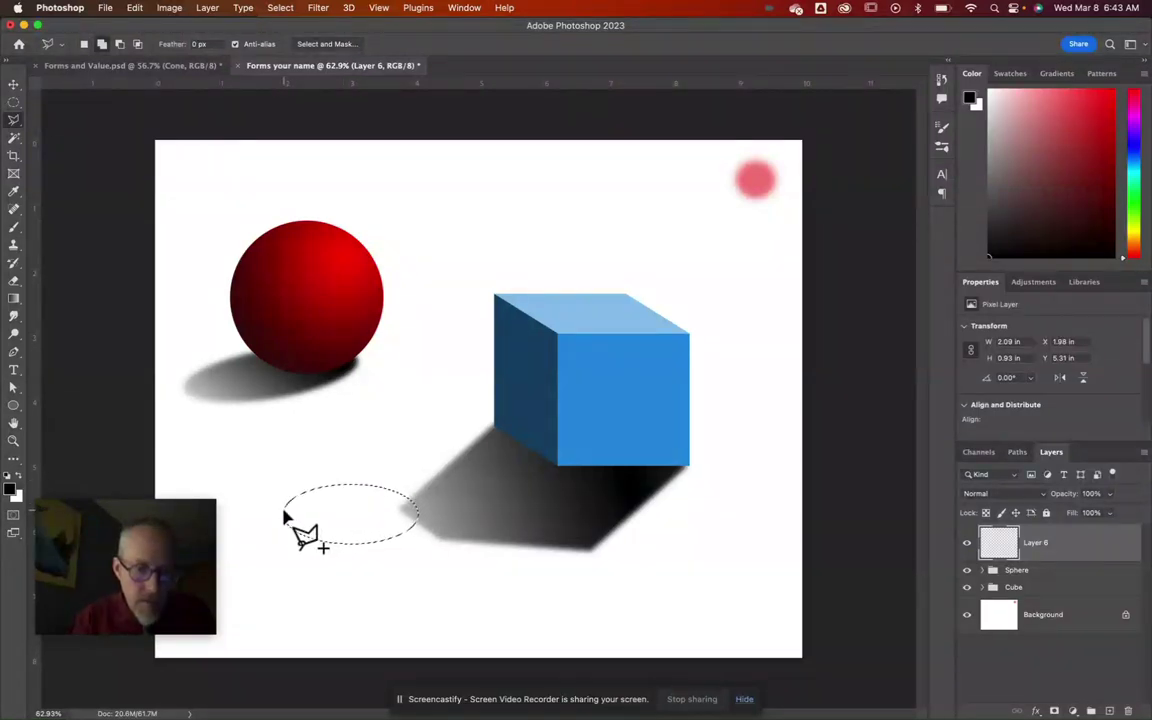
click(351, 380)
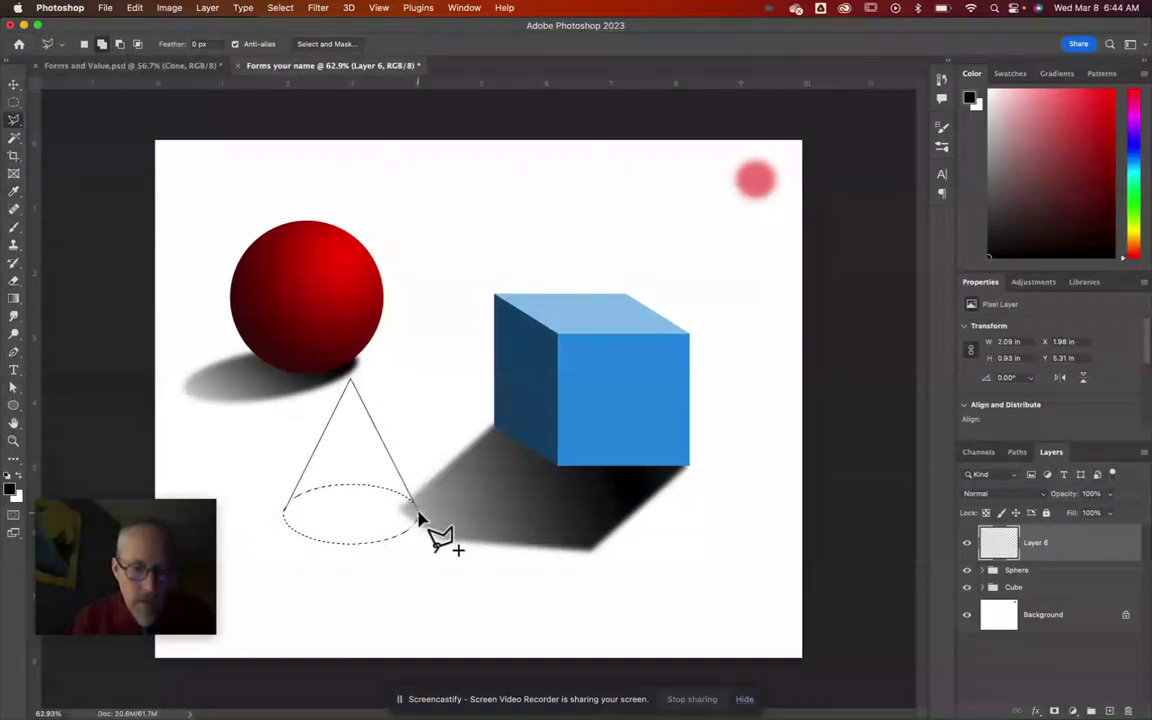
click(285, 518)
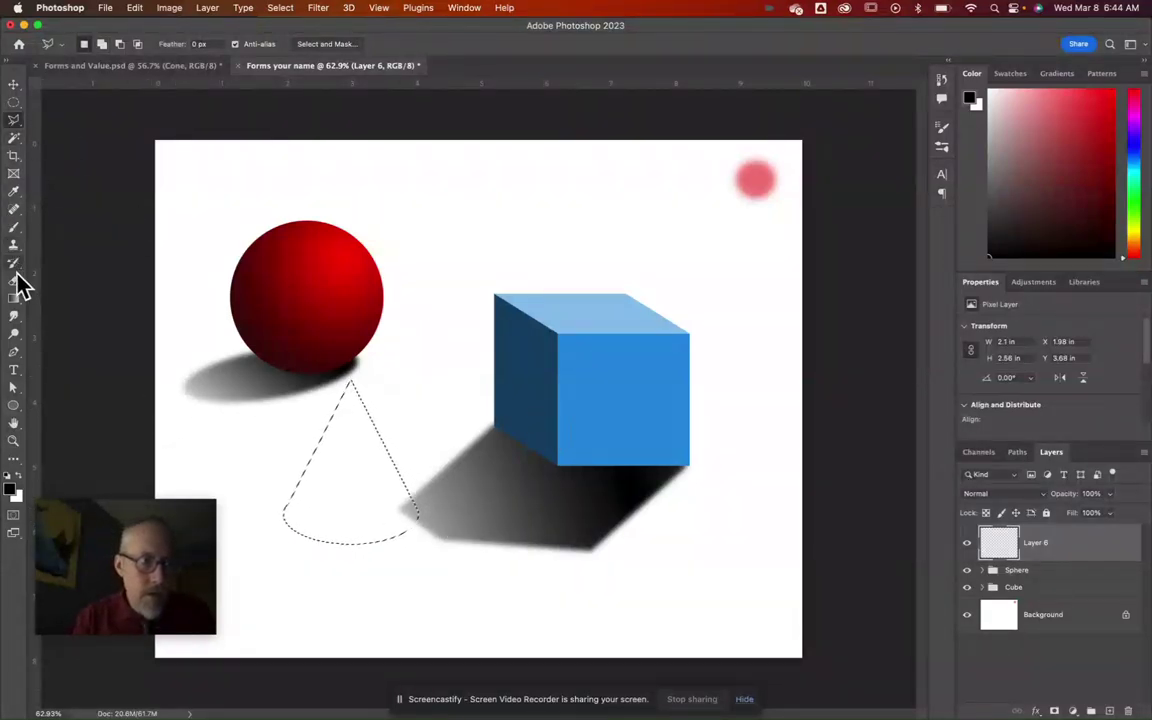
Step: Fill the cone selection on Layer 6 with a reflected gradient using bright yellow-green as foreground and dark olive as background colour
click(16, 306)
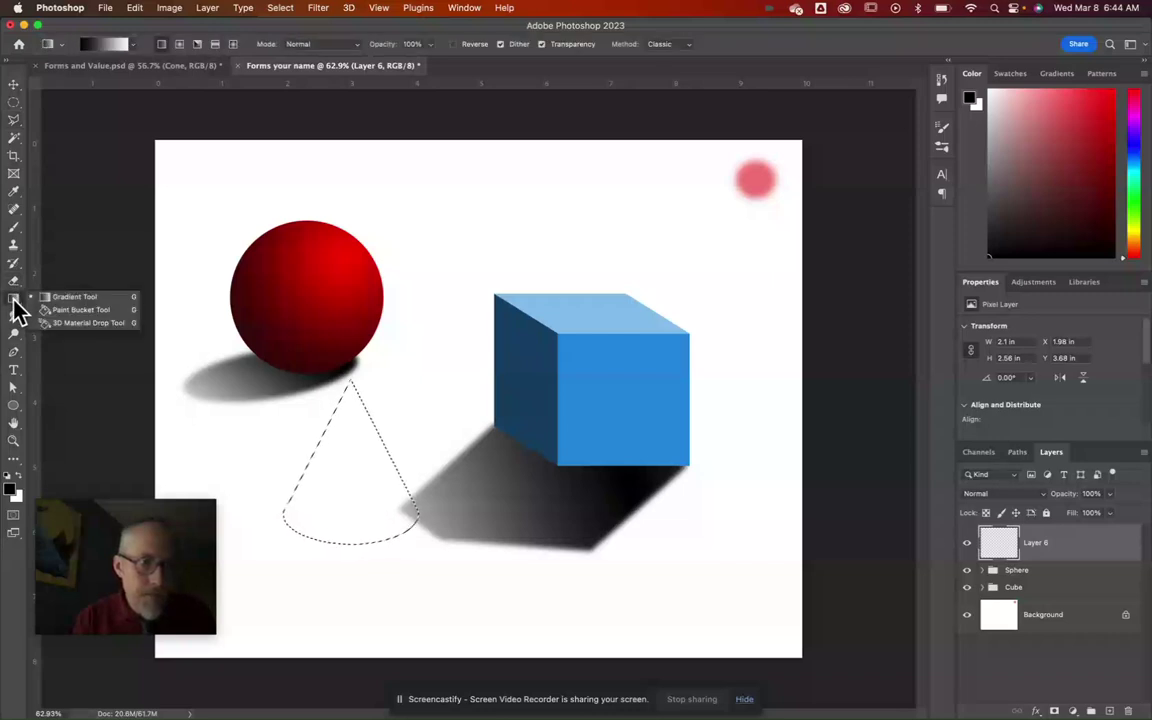
click(62, 300)
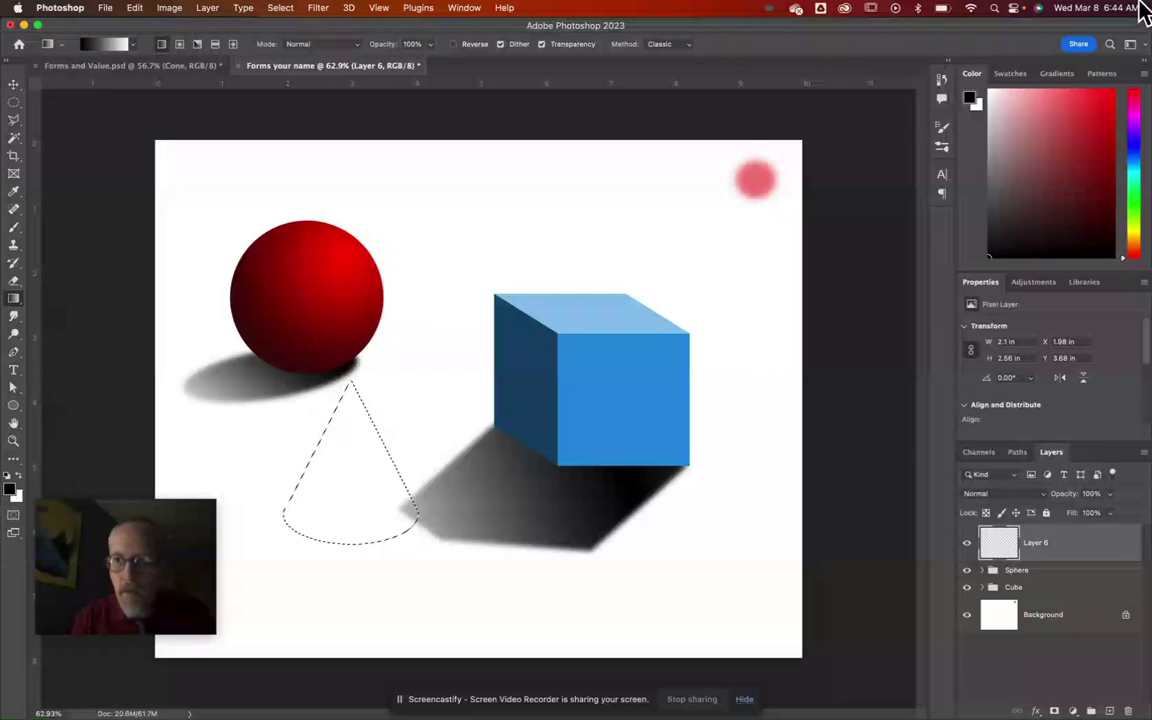
click(972, 101)
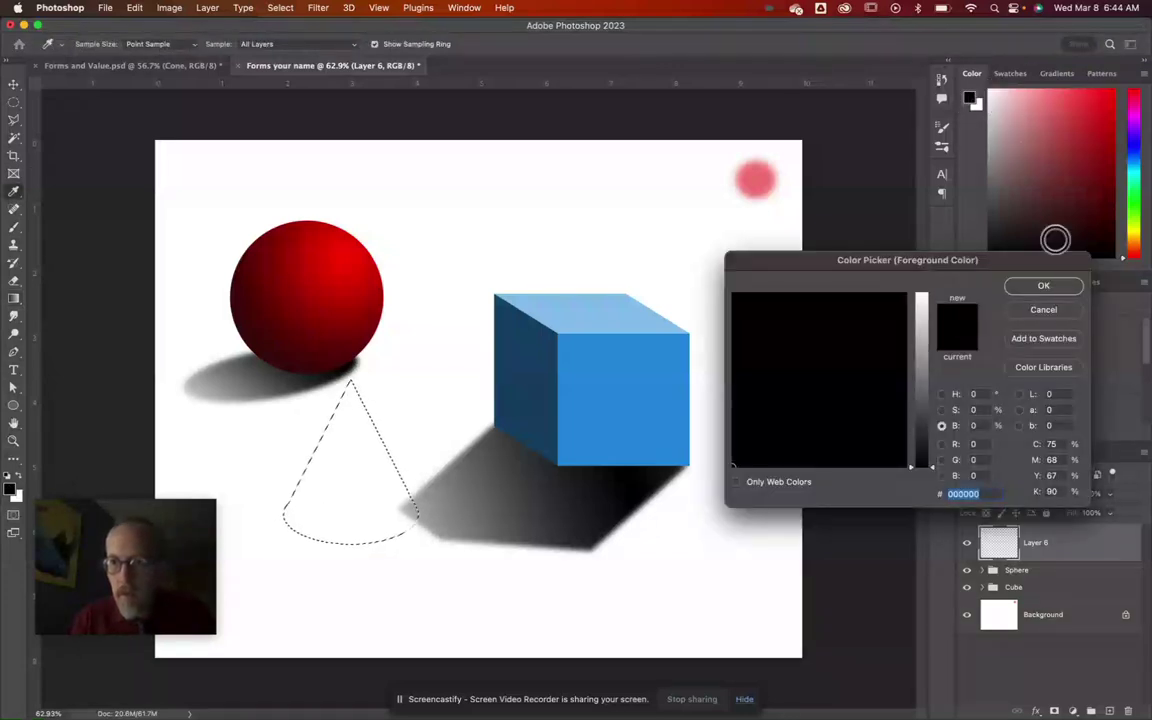
click(1059, 311)
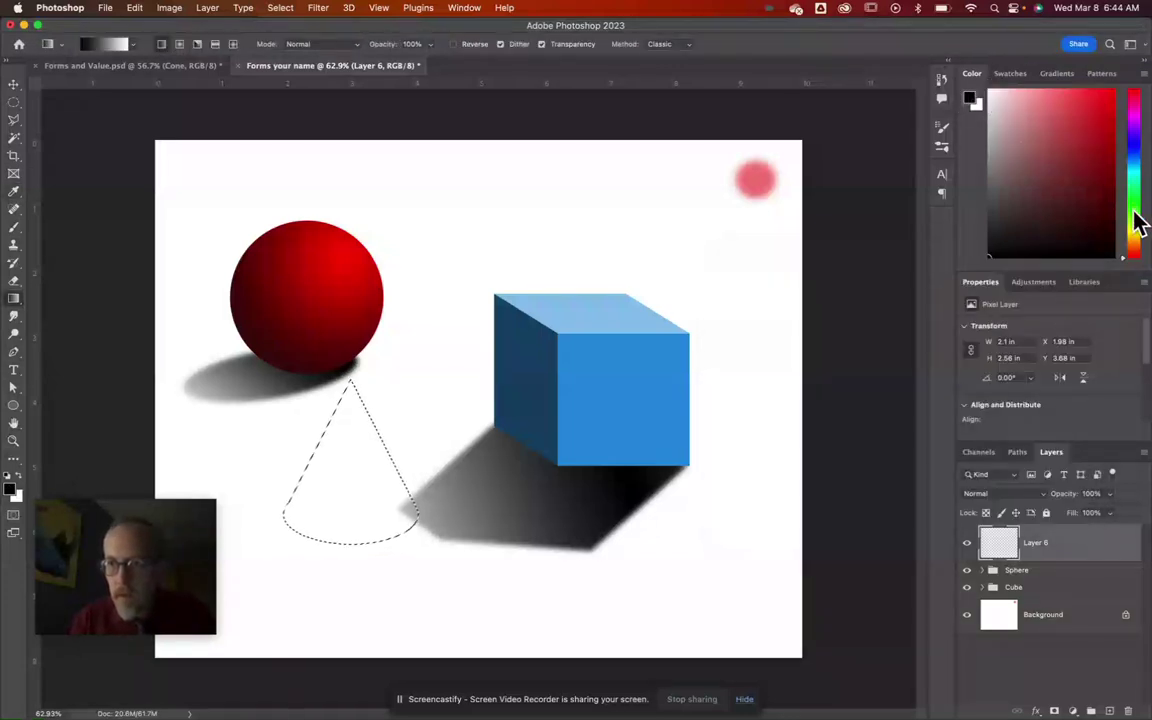
click(1133, 226)
click(1100, 104)
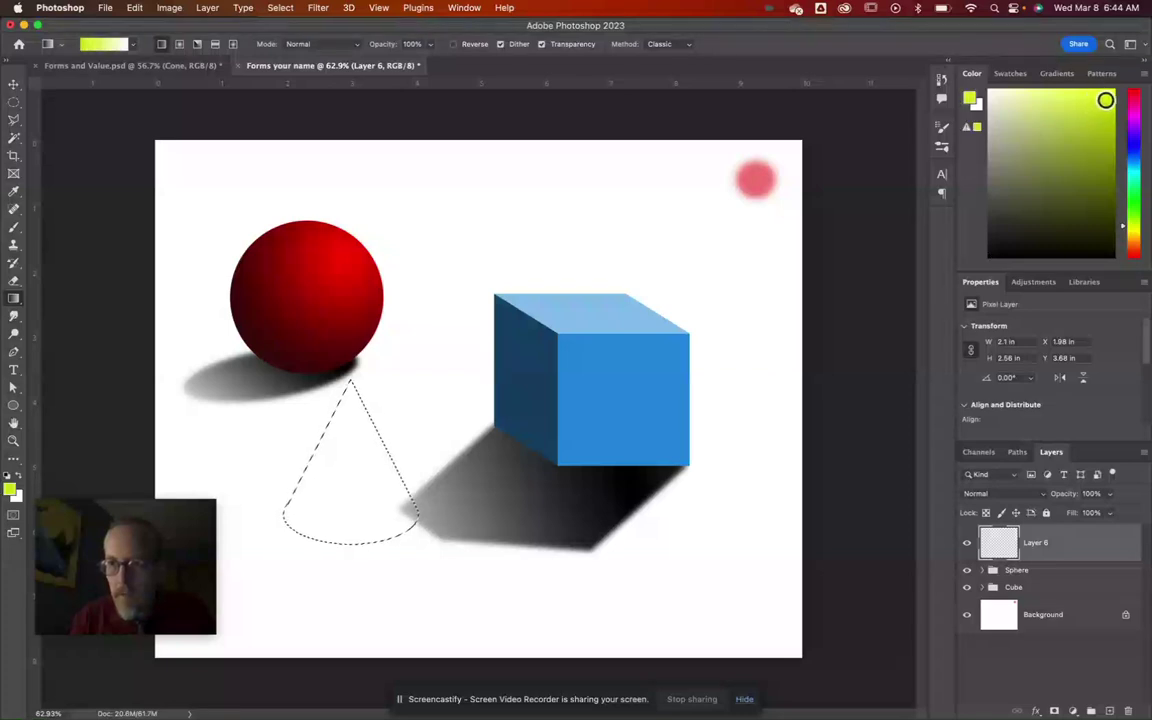
click(979, 107)
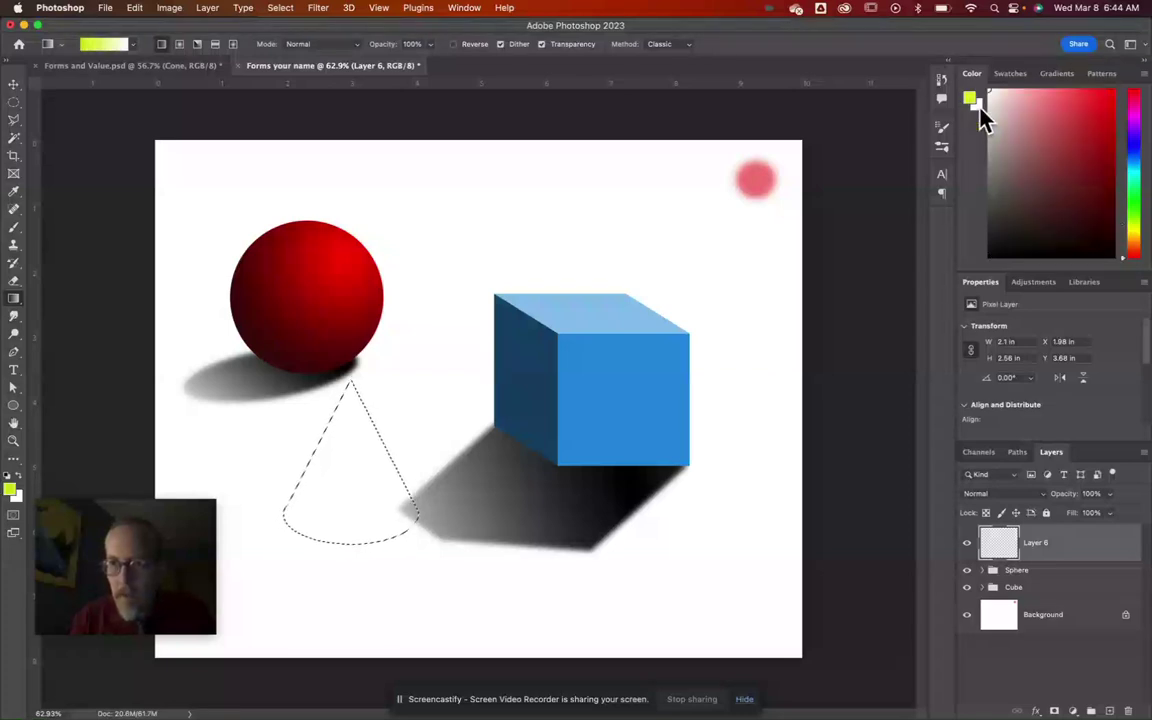
click(1135, 225)
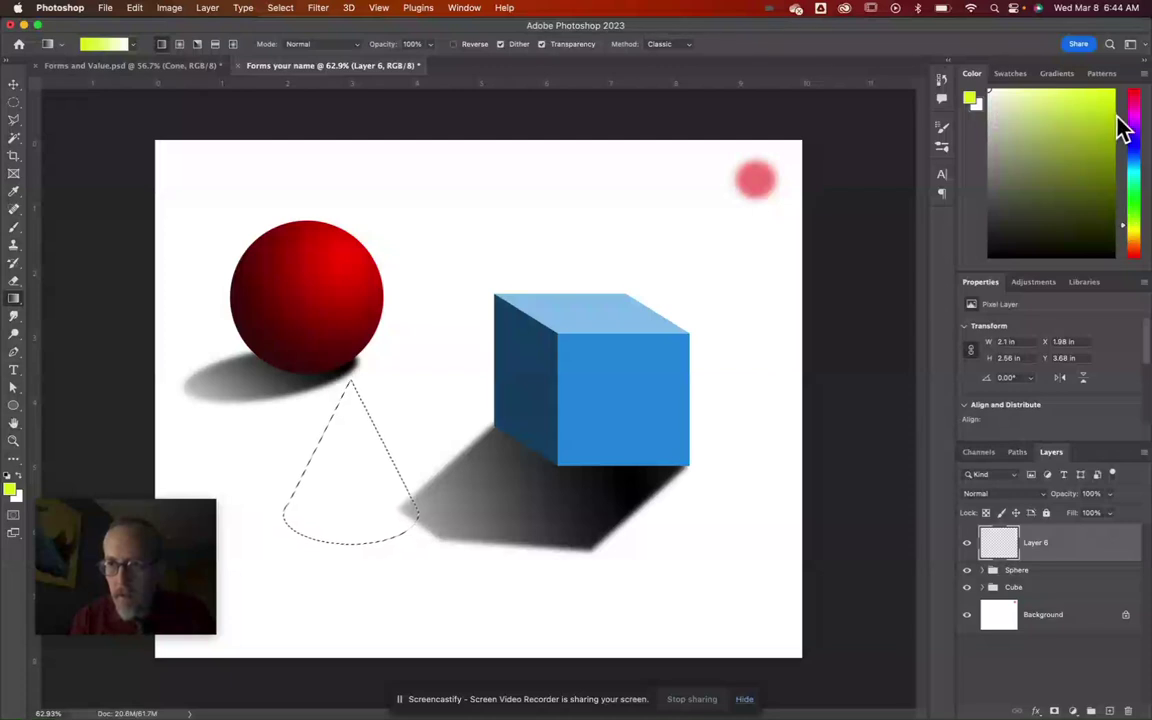
click(1100, 220)
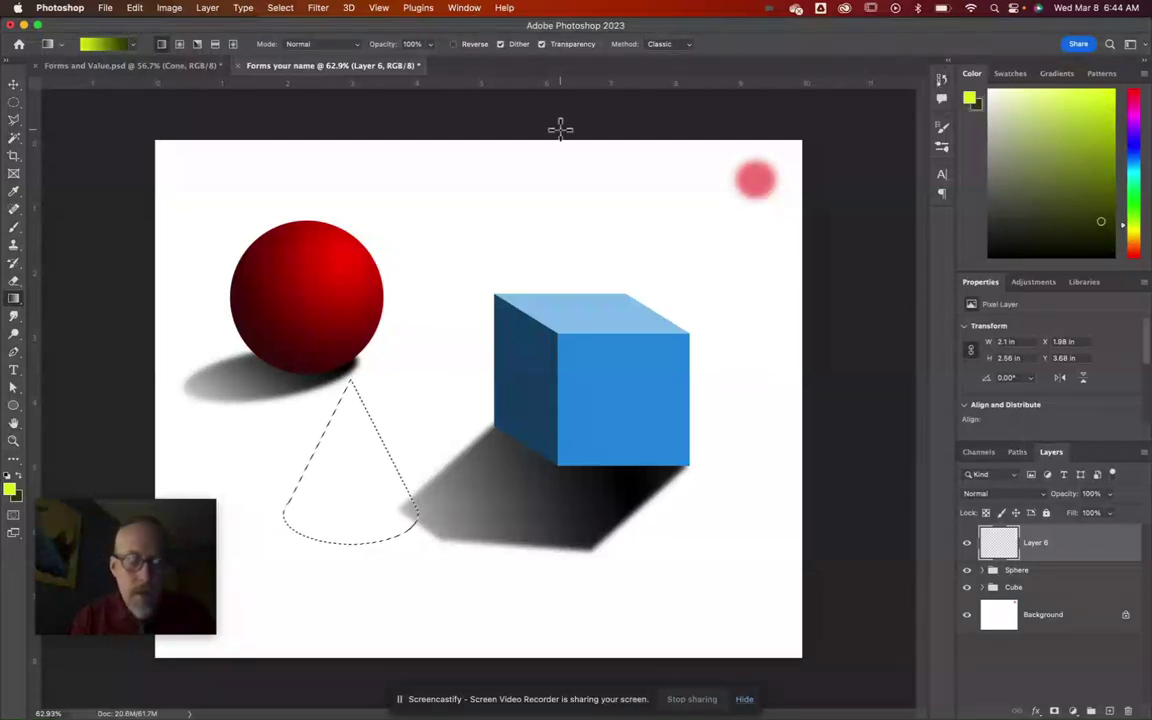
click(215, 44)
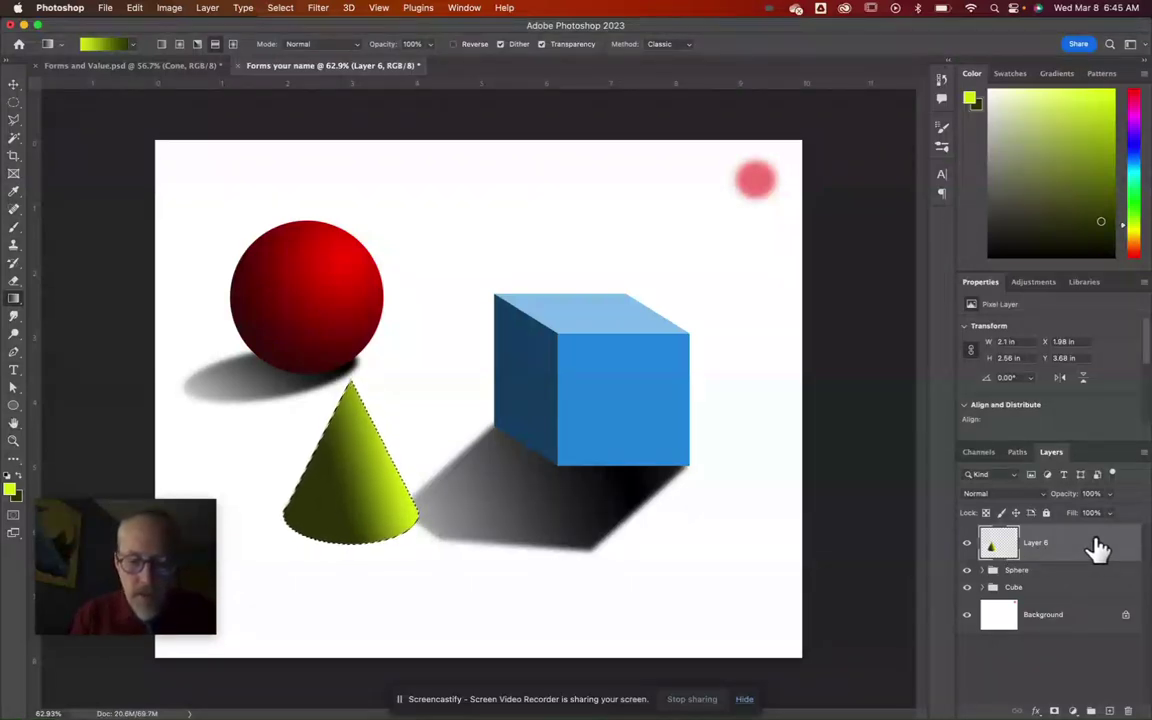
Step: Duplicate the cone onto a new layer, hide the copy and make Layer 6 active
key(super+j)
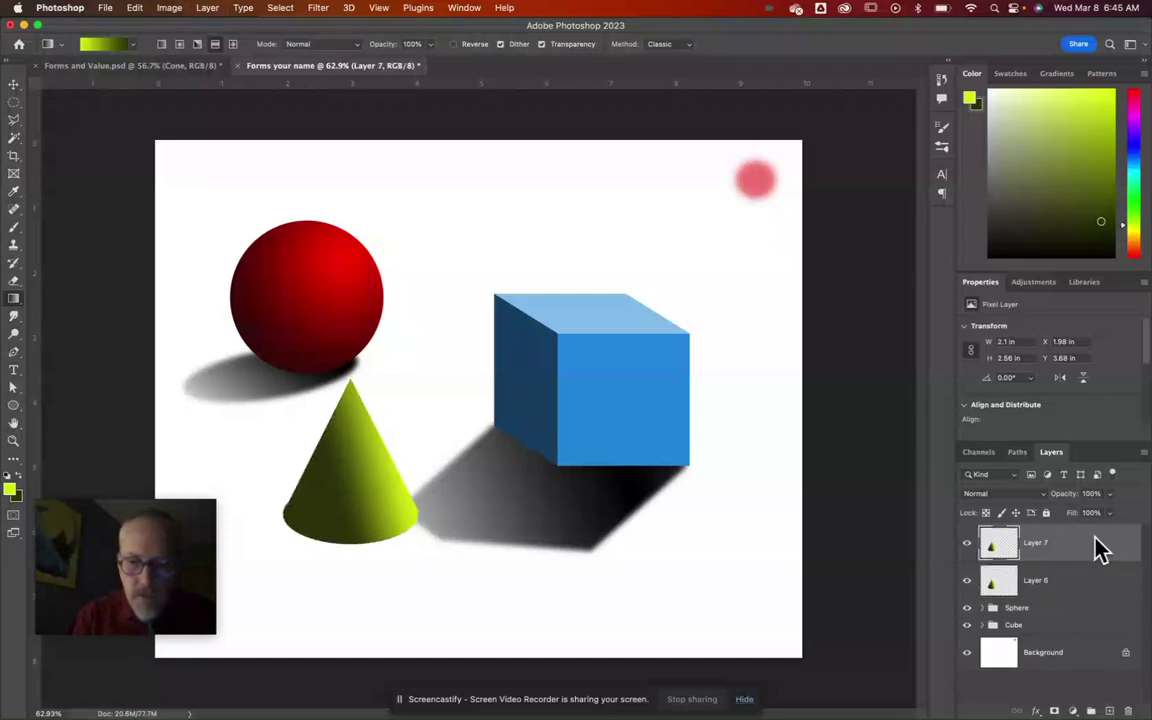
click(967, 544)
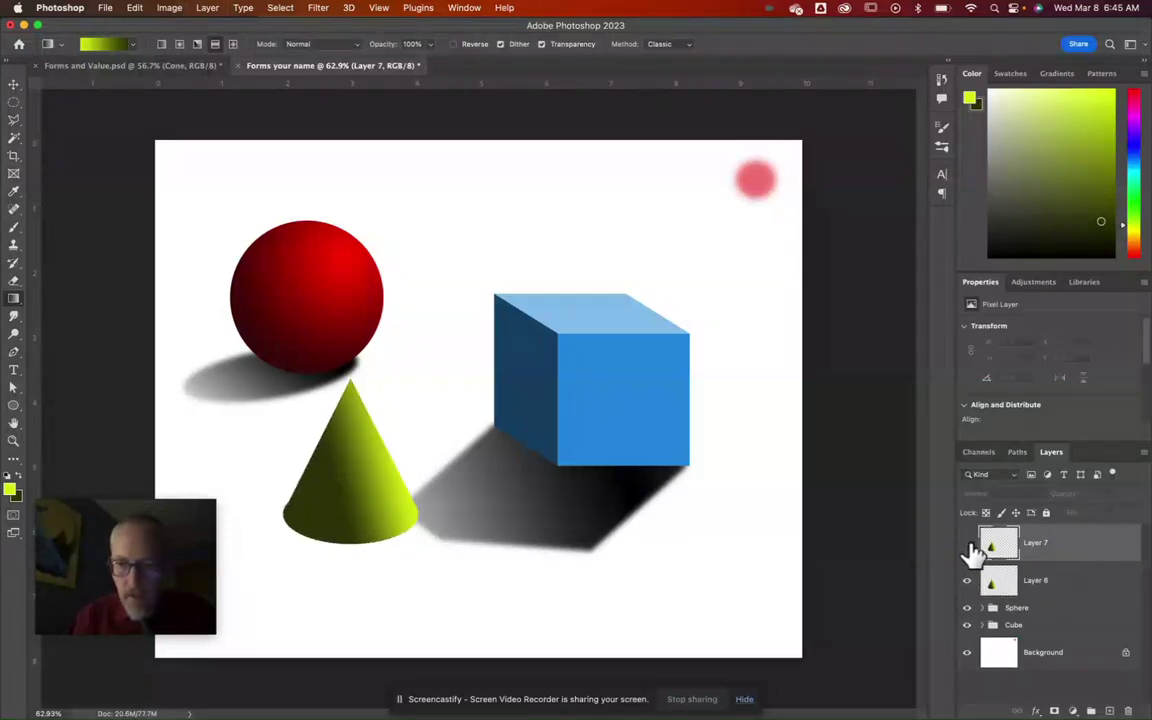
click(1062, 588)
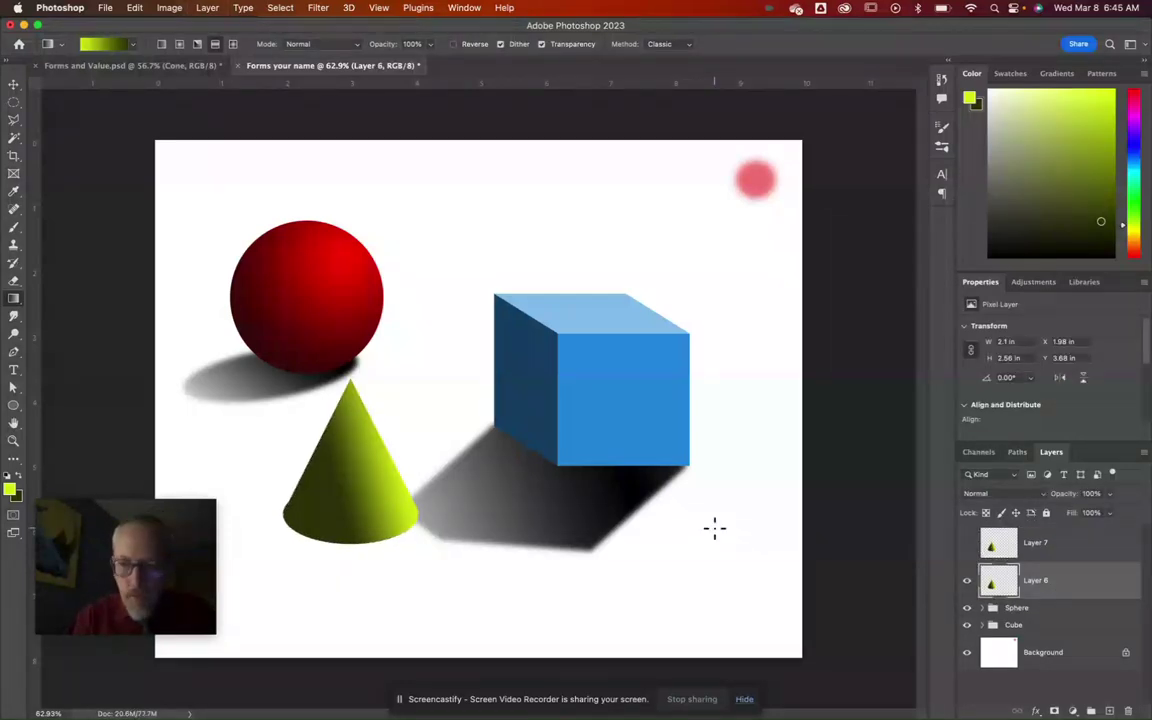
Step: Select the pixels of Layer 6, fill them with a linear gradient from black at the base to white at the tip, and deselect
right_click(990, 583)
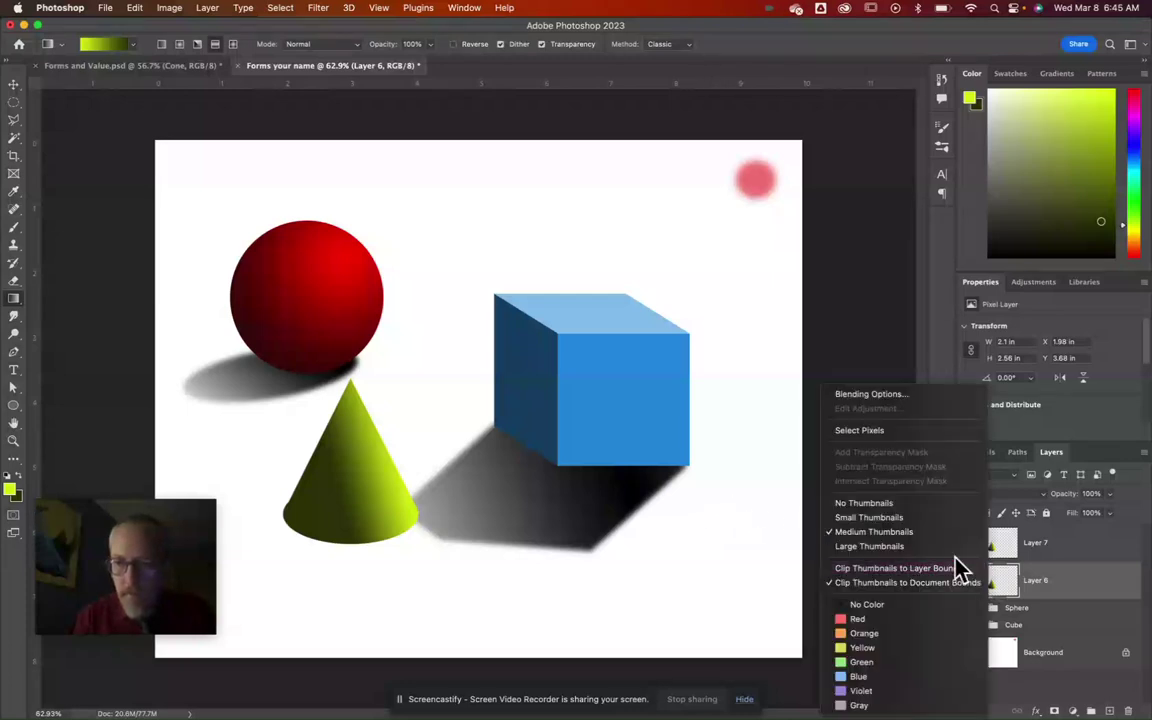
click(862, 430)
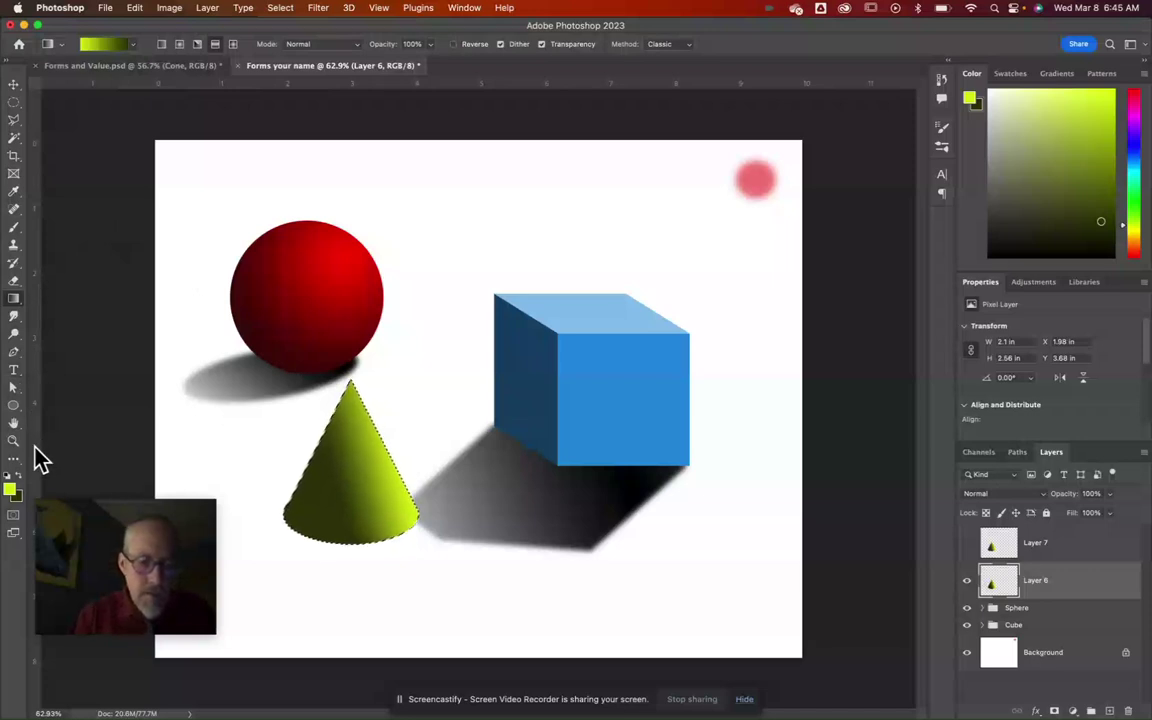
key(d)
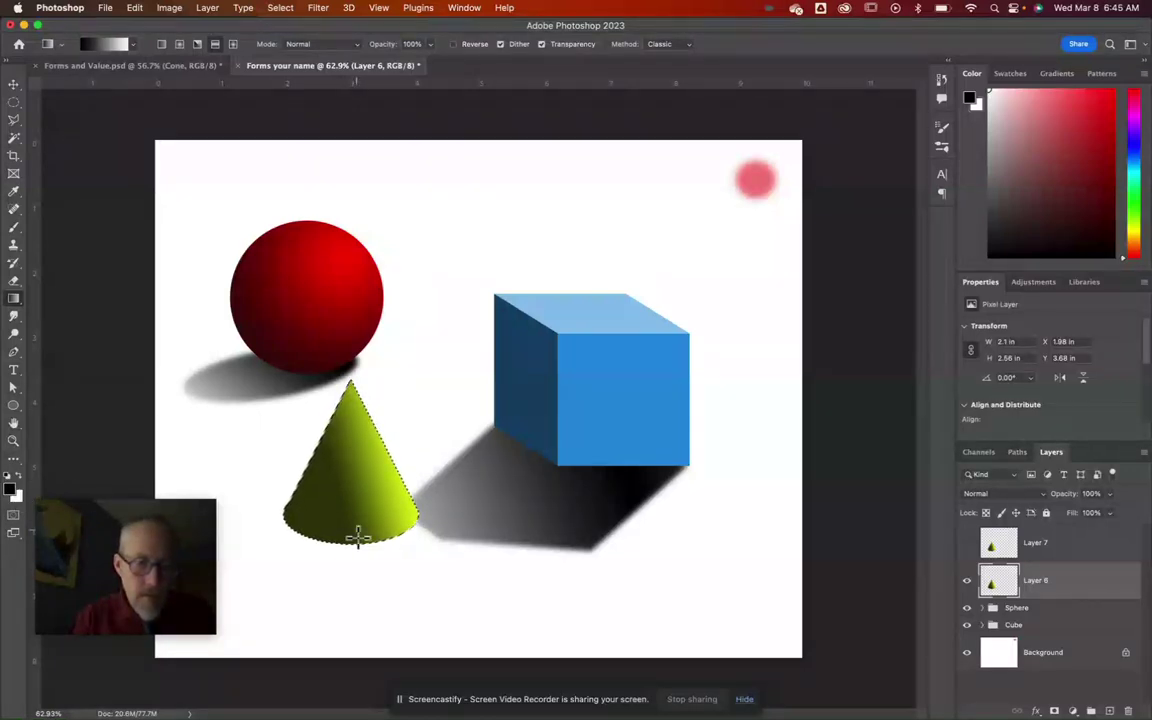
drag(350, 390, 350, 388)
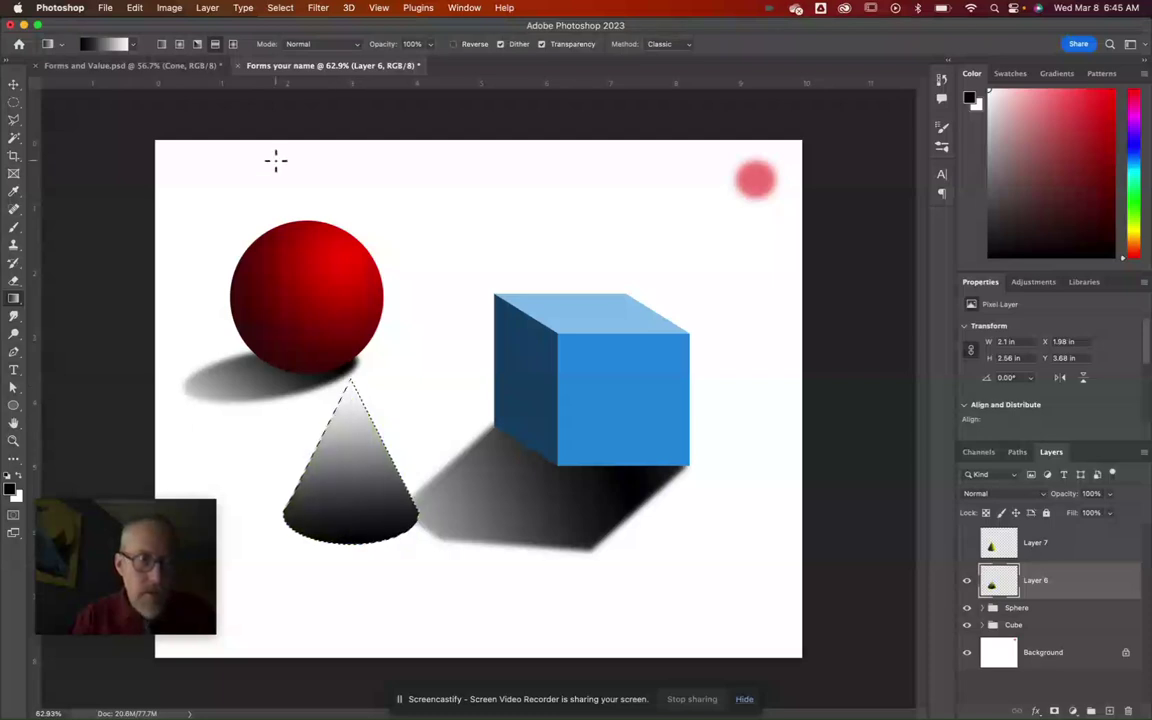
click(161, 44)
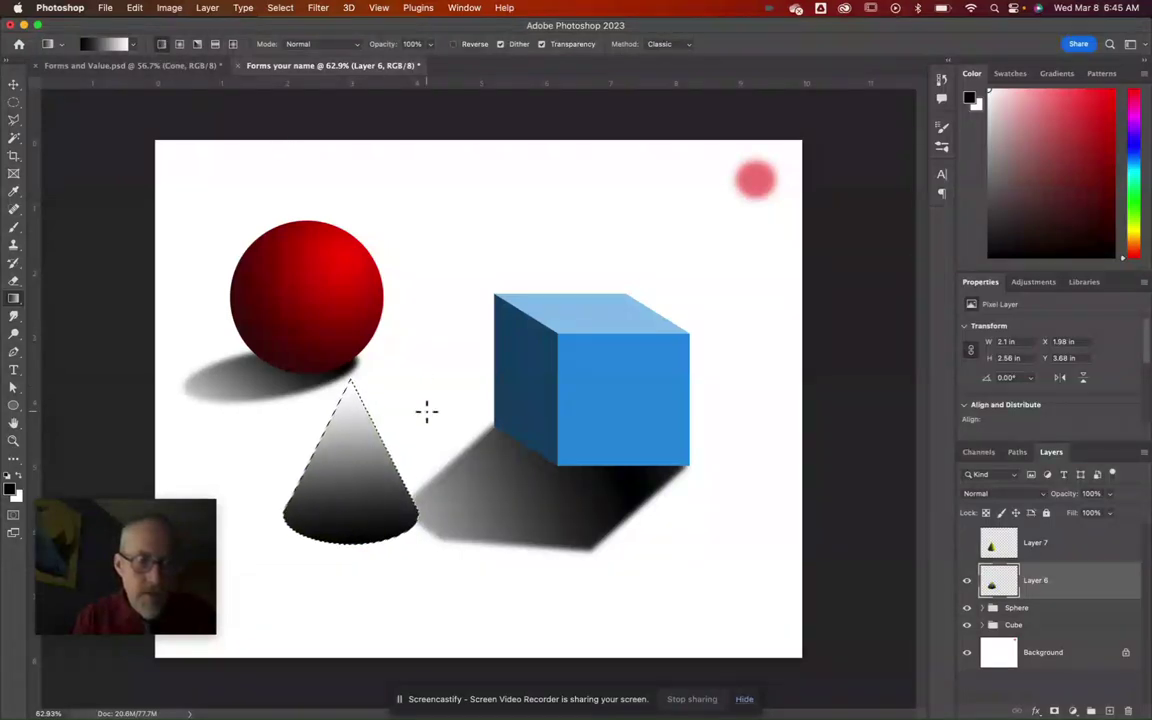
drag(345, 545, 346, 472)
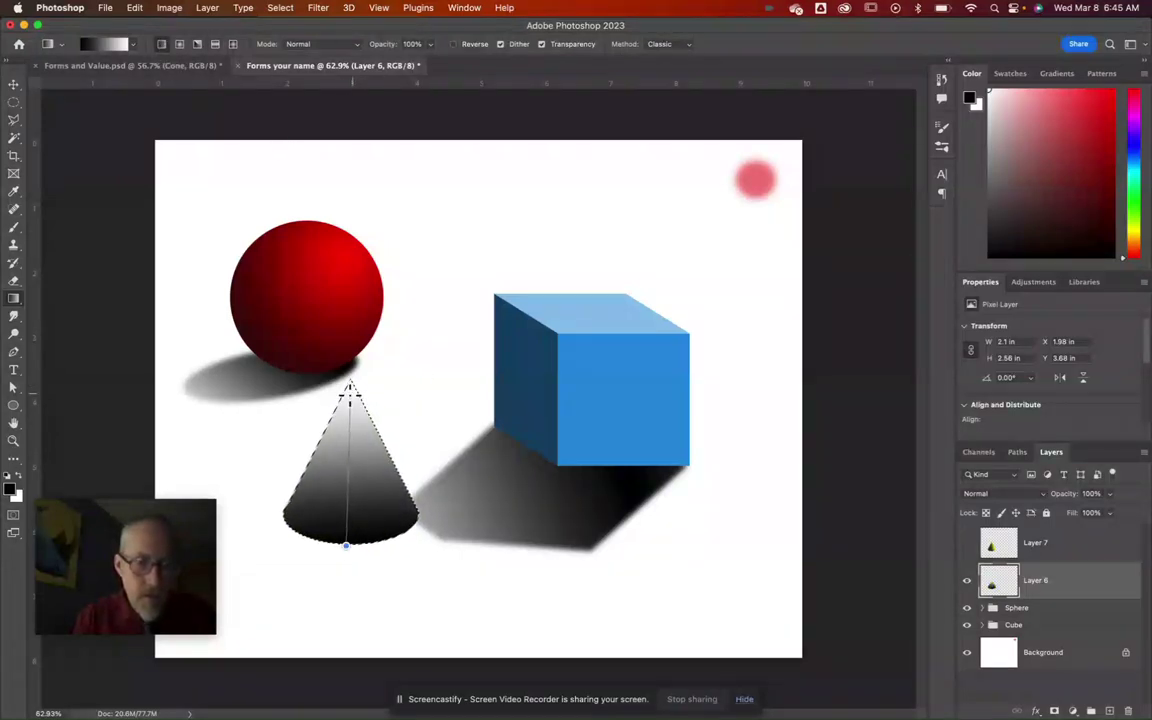
drag(350, 392, 350, 393)
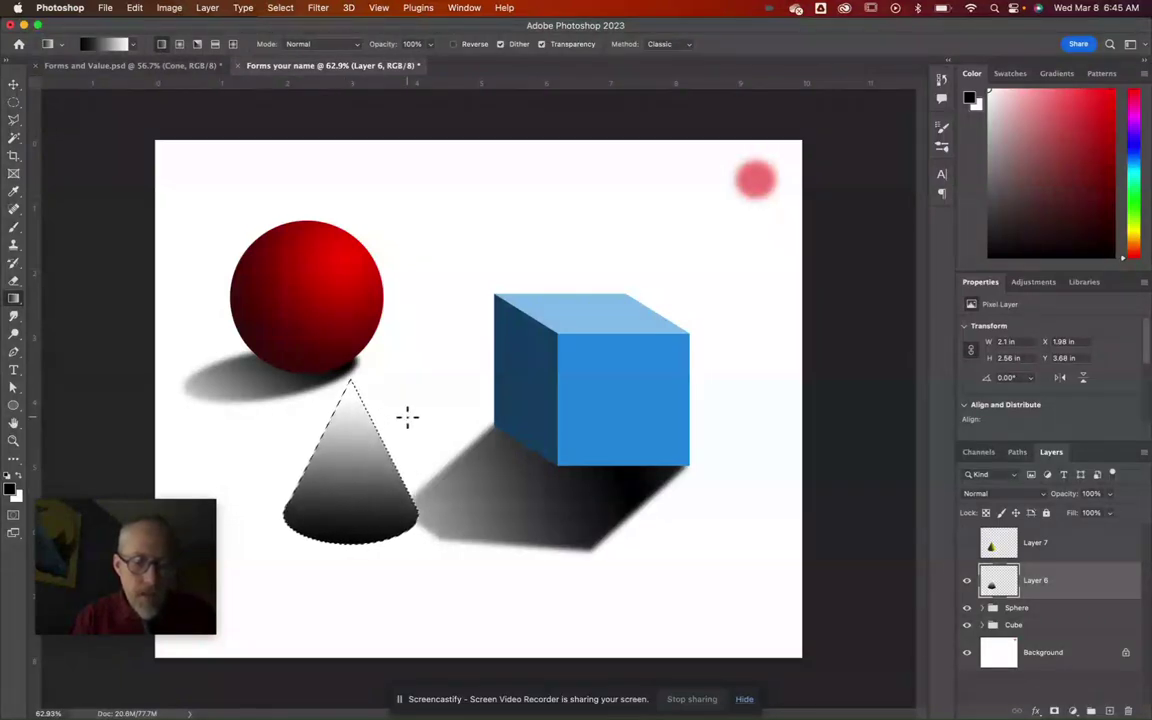
key(super+d)
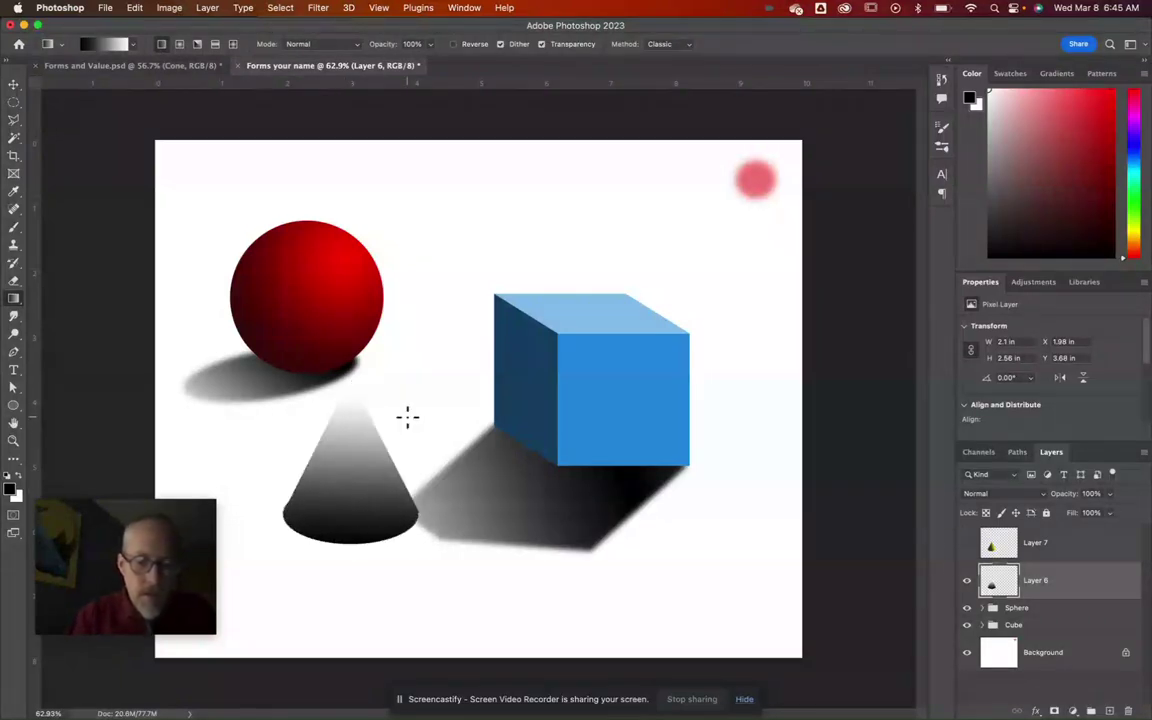
Step: Flip and skew the Layer 6 gradient shape into a cast shadow from the cone's base toward the lower left, and show Layer 7 again
key(v)
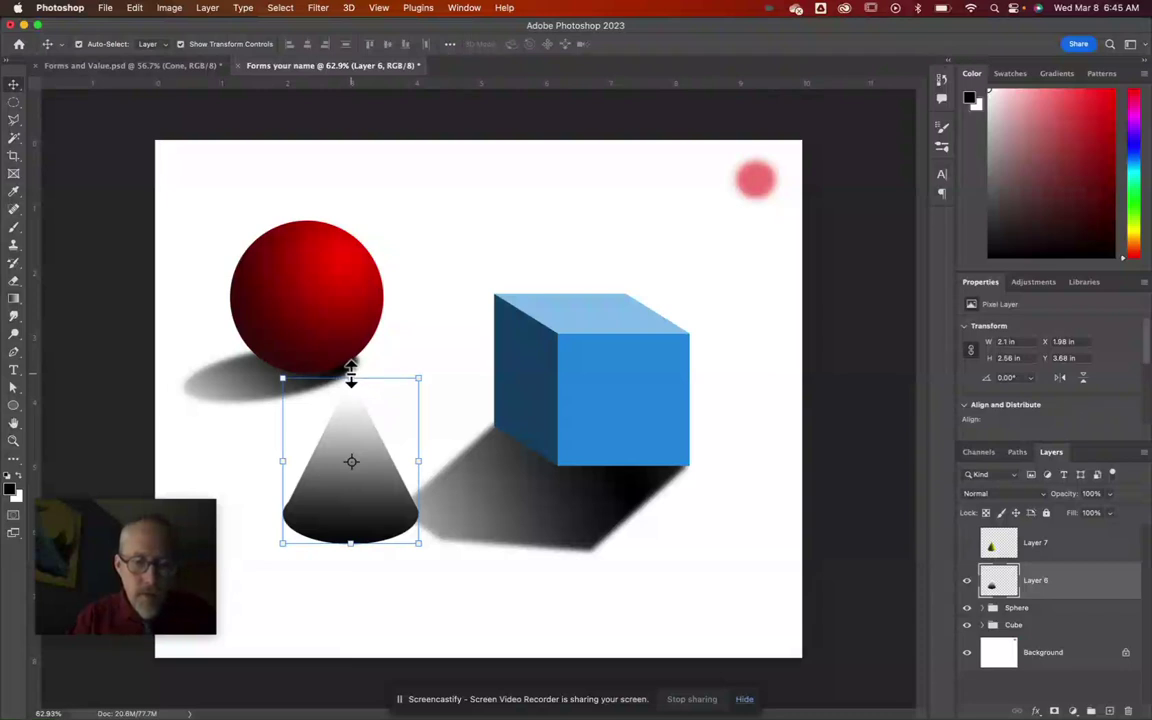
drag(350, 378, 240, 640)
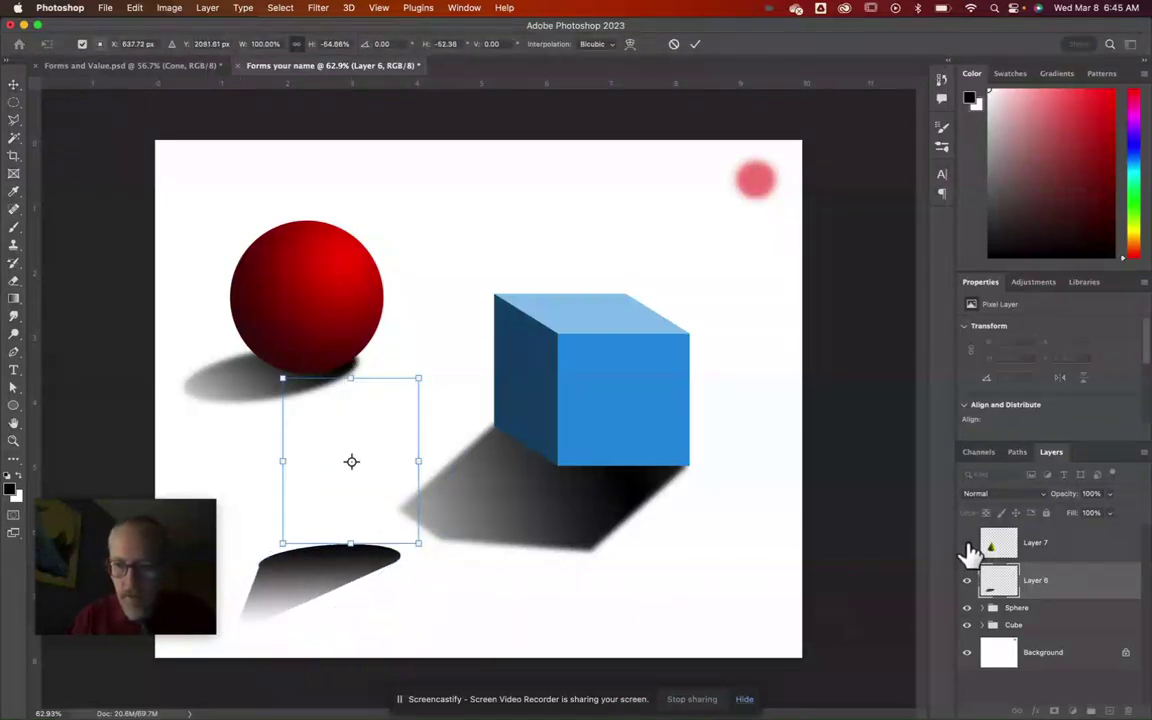
click(966, 543)
drag(329, 583, 344, 547)
drag(334, 603, 302, 608)
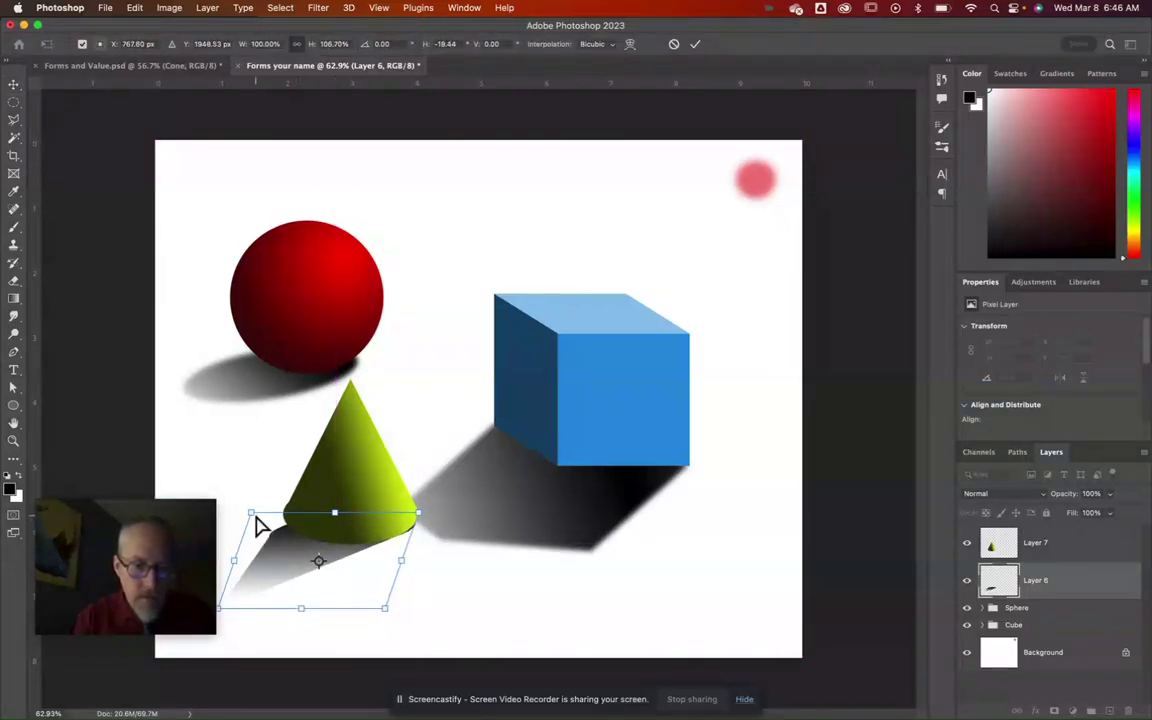
drag(251, 511, 260, 495)
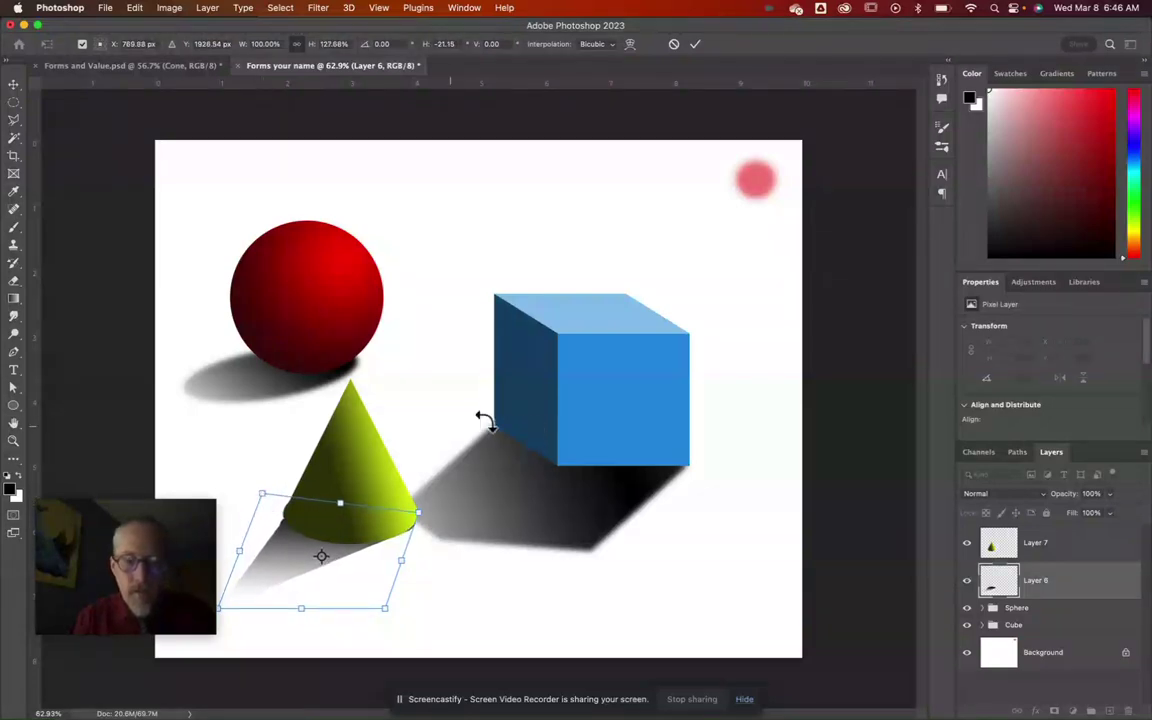
Step: Apply the shadow's transformation and select the pixels of the green cone on Layer 7
click(1090, 548)
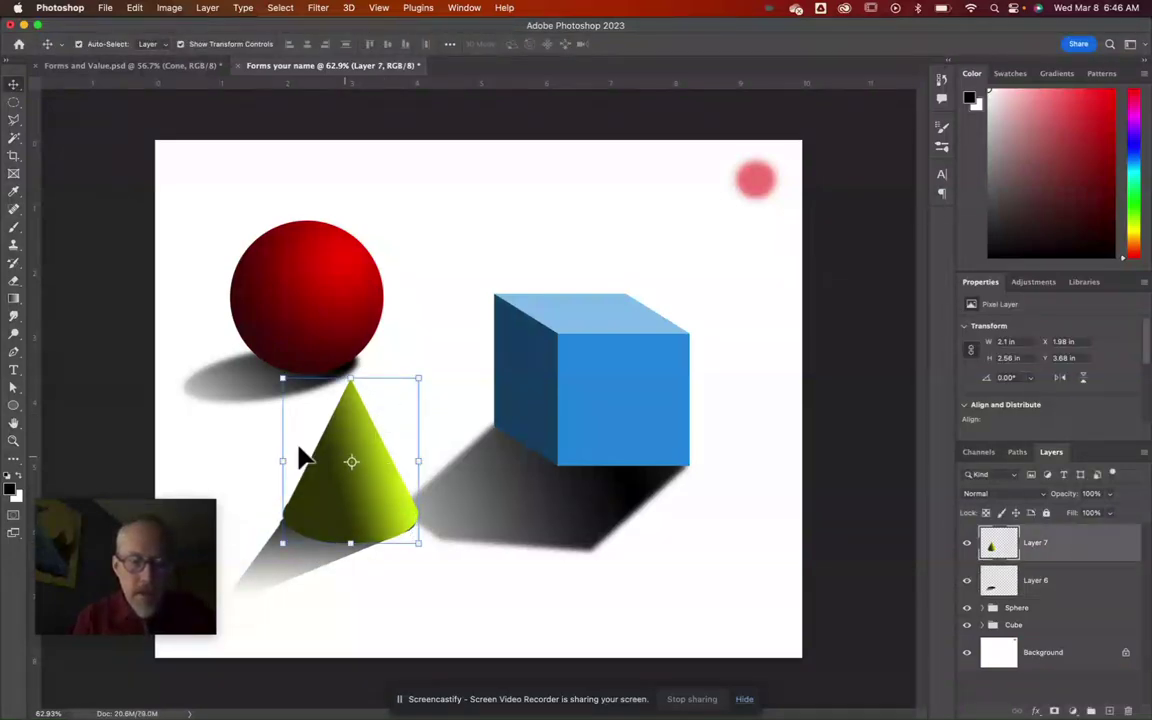
right_click(1003, 548)
click(910, 431)
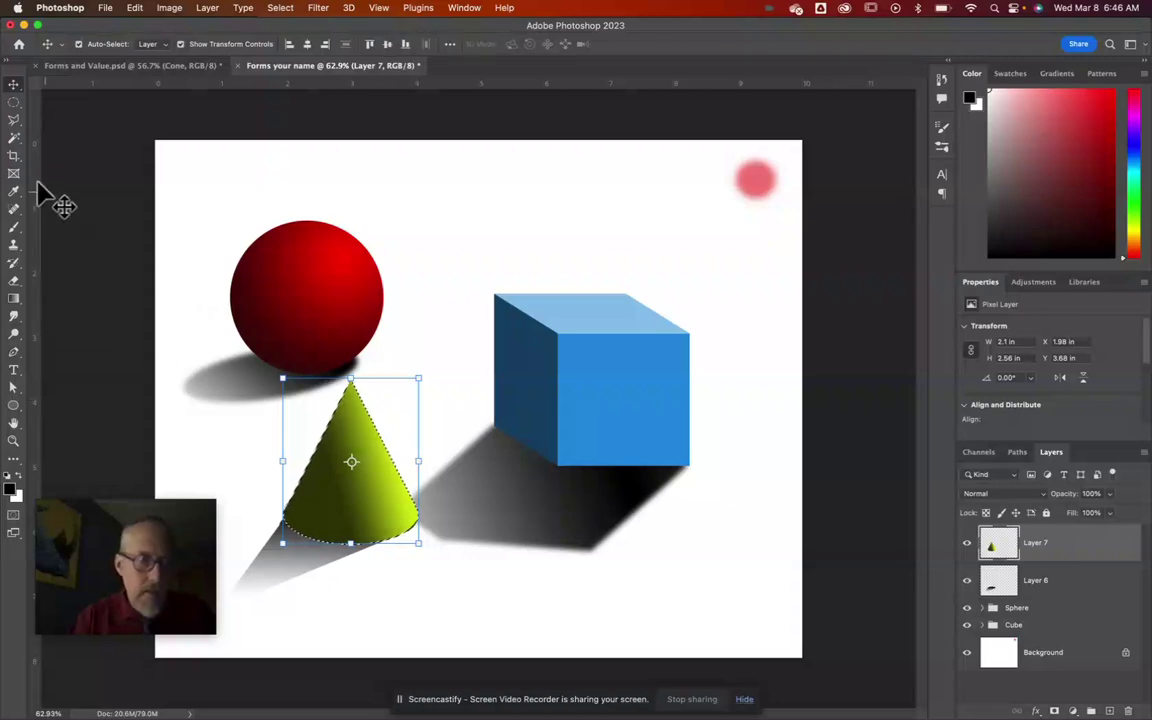
Step: Choose the Brush tool with the Soft Round preset for painting highlights
click(14, 228)
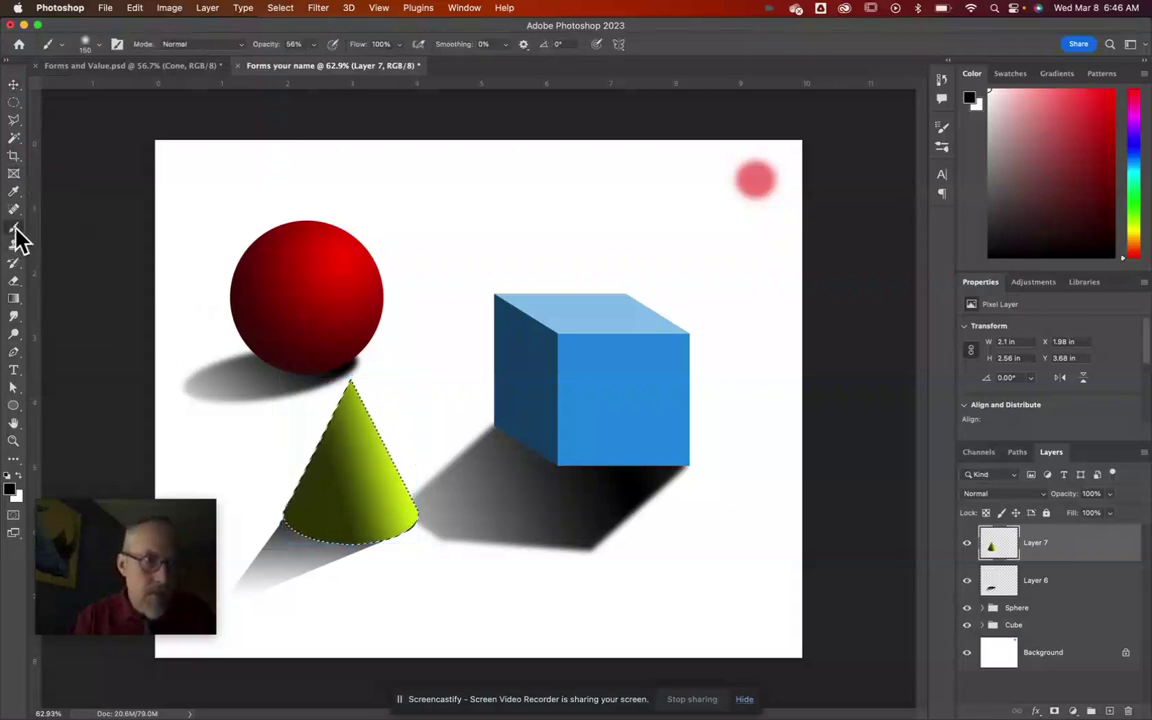
click(88, 44)
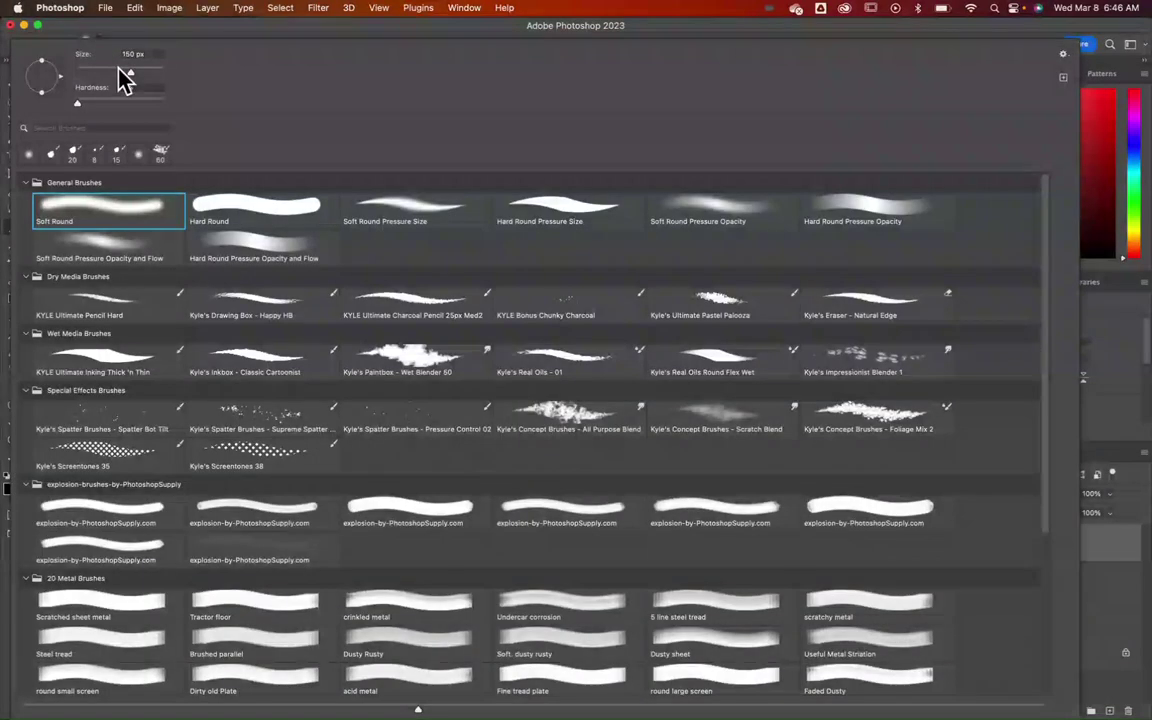
double_click(104, 205)
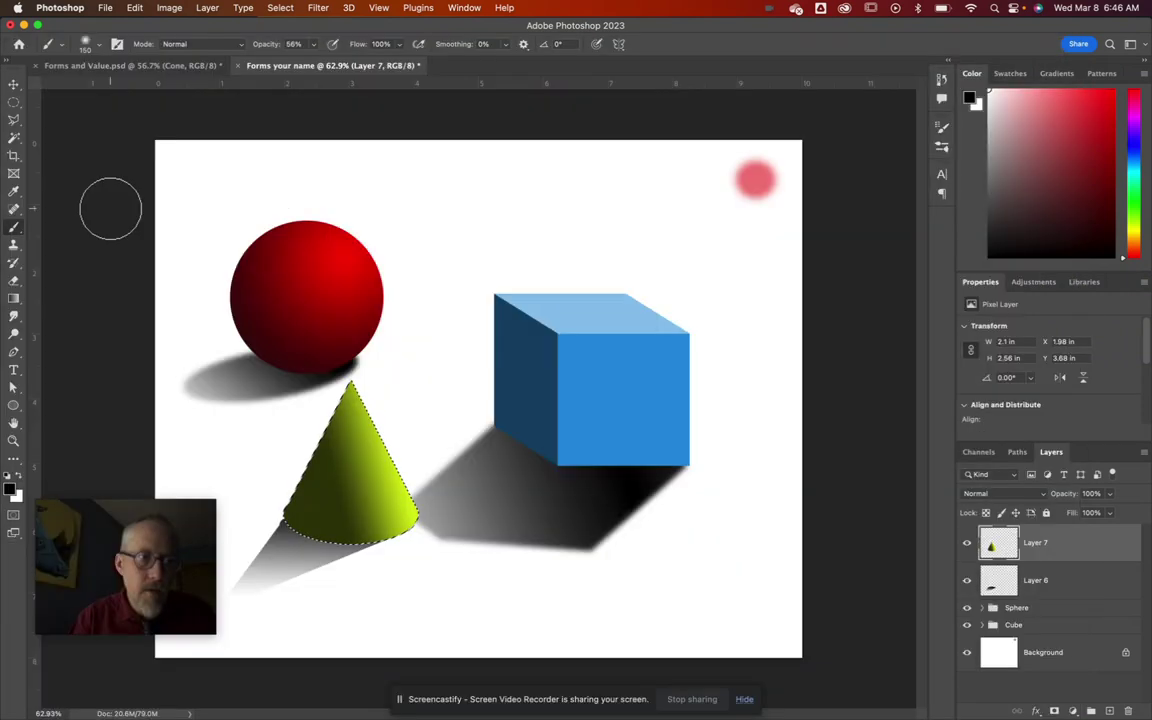
click(313, 44)
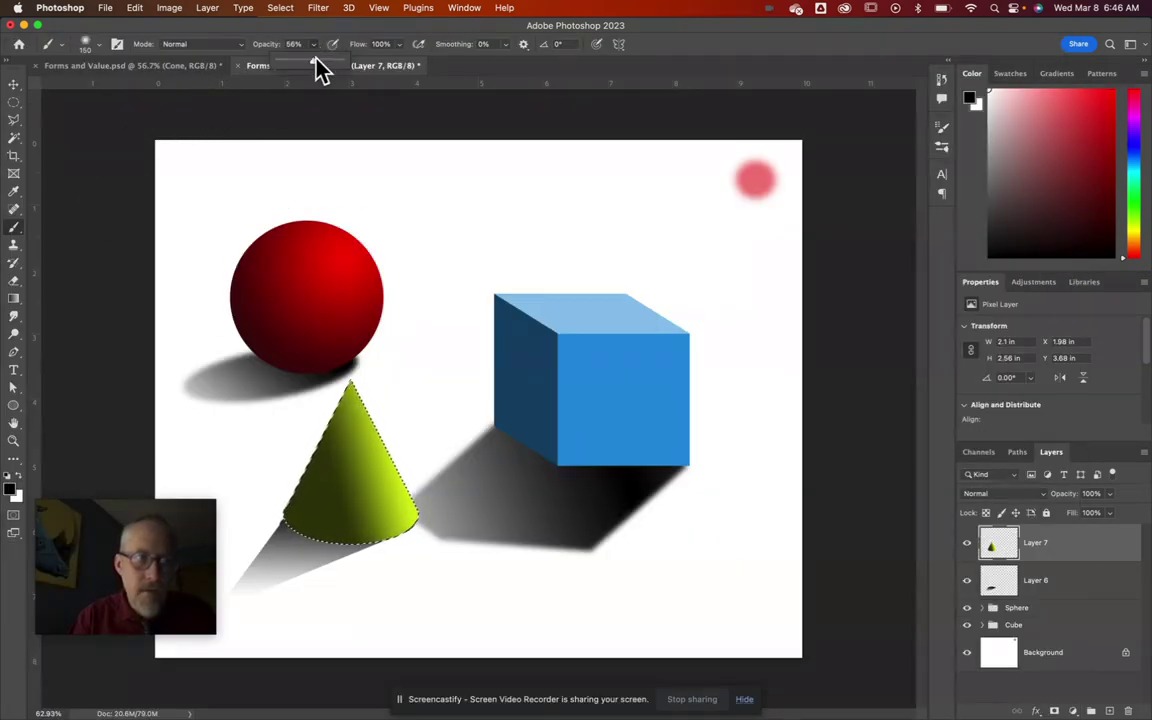
Step: Set the foreground colour to white and brush a soft highlight down the lit right side of the selected cone on Layer 7
click(1020, 120)
drag(1020, 120, 994, 87)
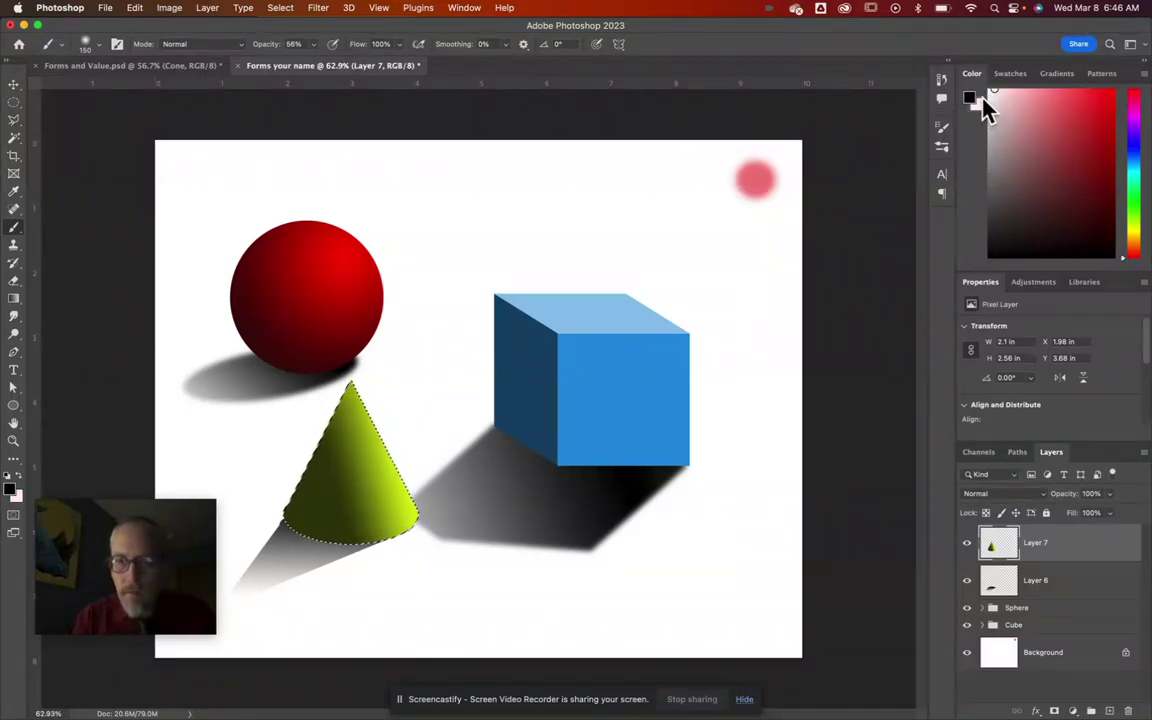
key(x)
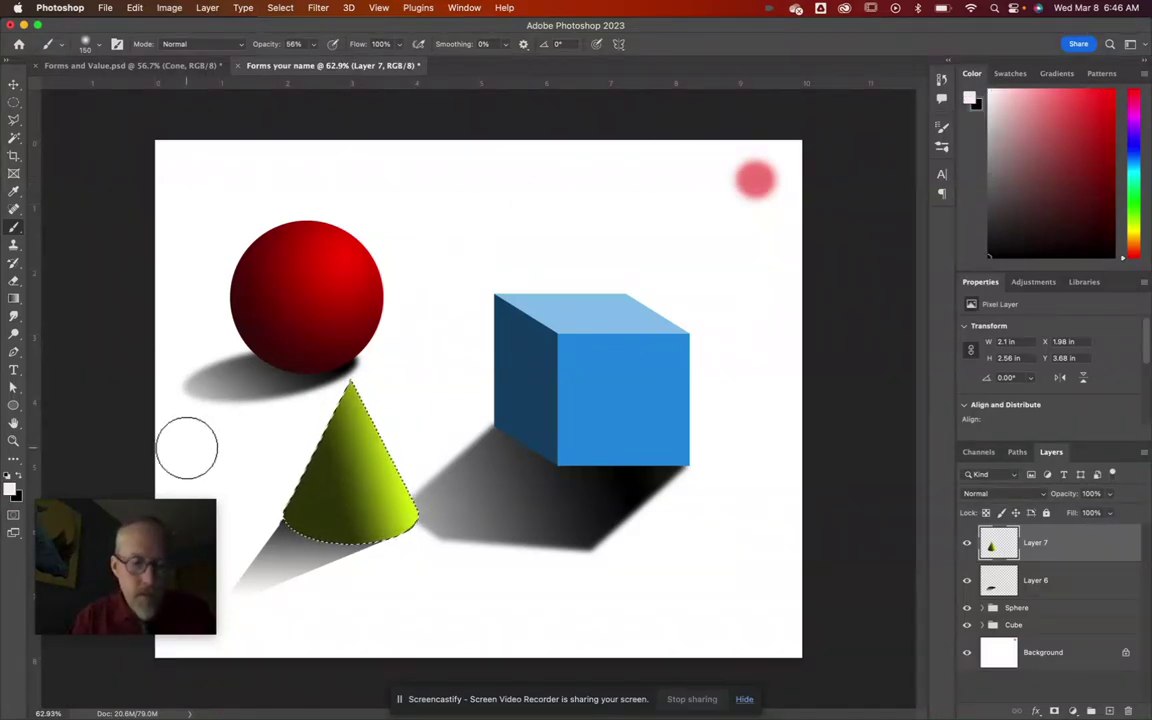
mouse_move(1039, 215)
mouse_down()
mouse_move(983, 113)
mouse_move(1018, 108)
mouse_move(972, 85)
mouse_up()
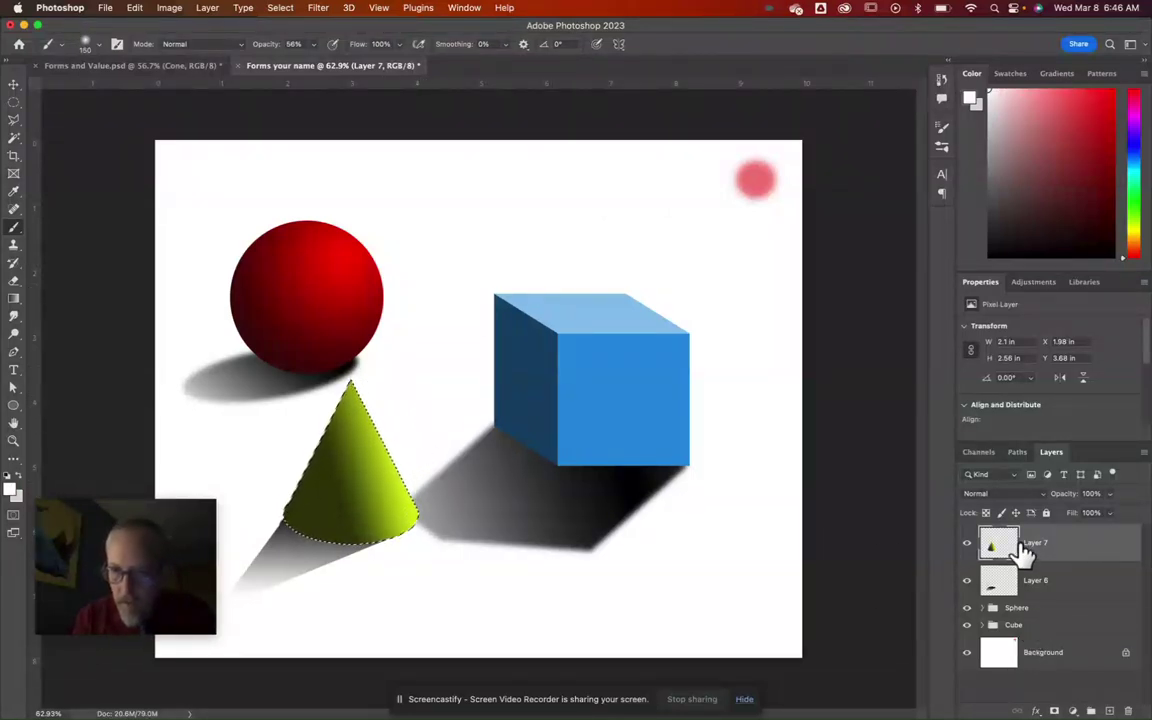
drag(373, 404, 414, 523)
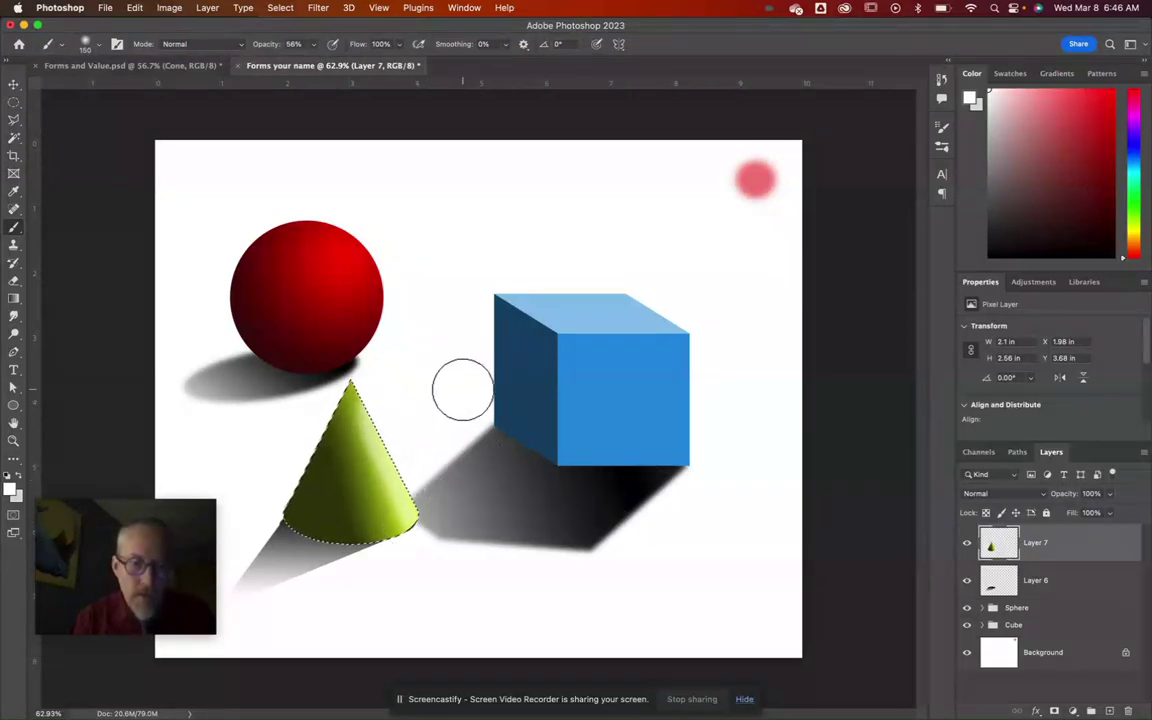
Step: Deselect the cone, then group Layer 6 and Layer 7 under the name Cone
click(1090, 580)
key(super+d)
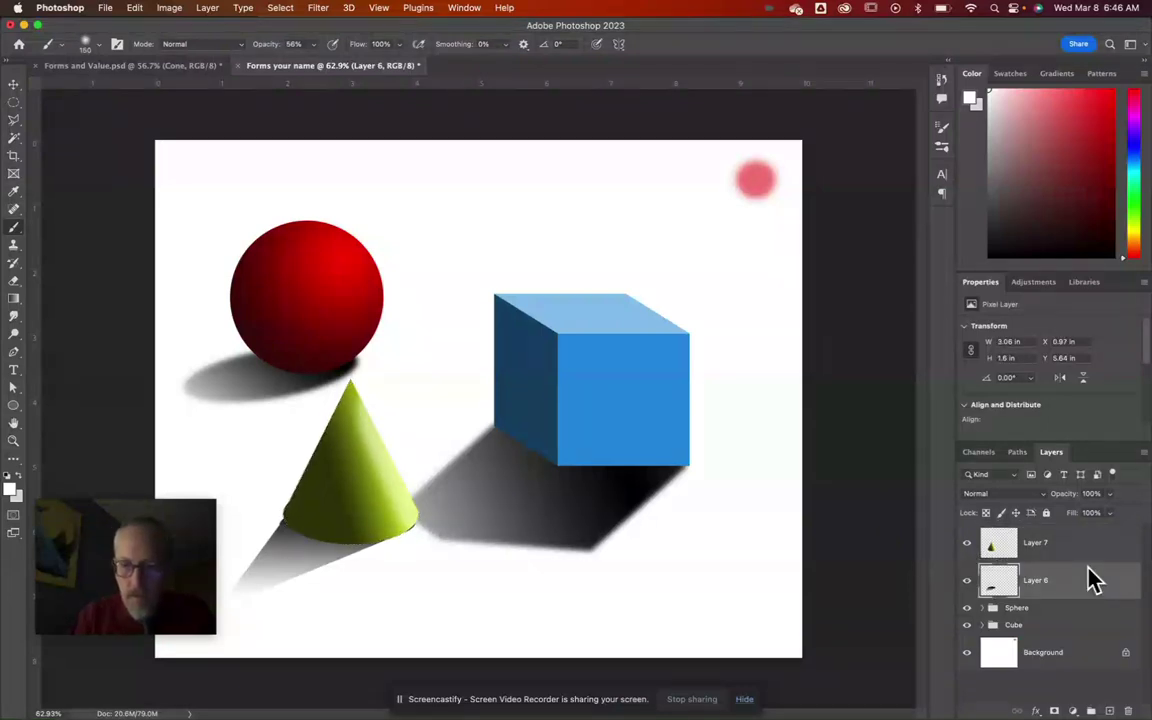
shift+click(1080, 548)
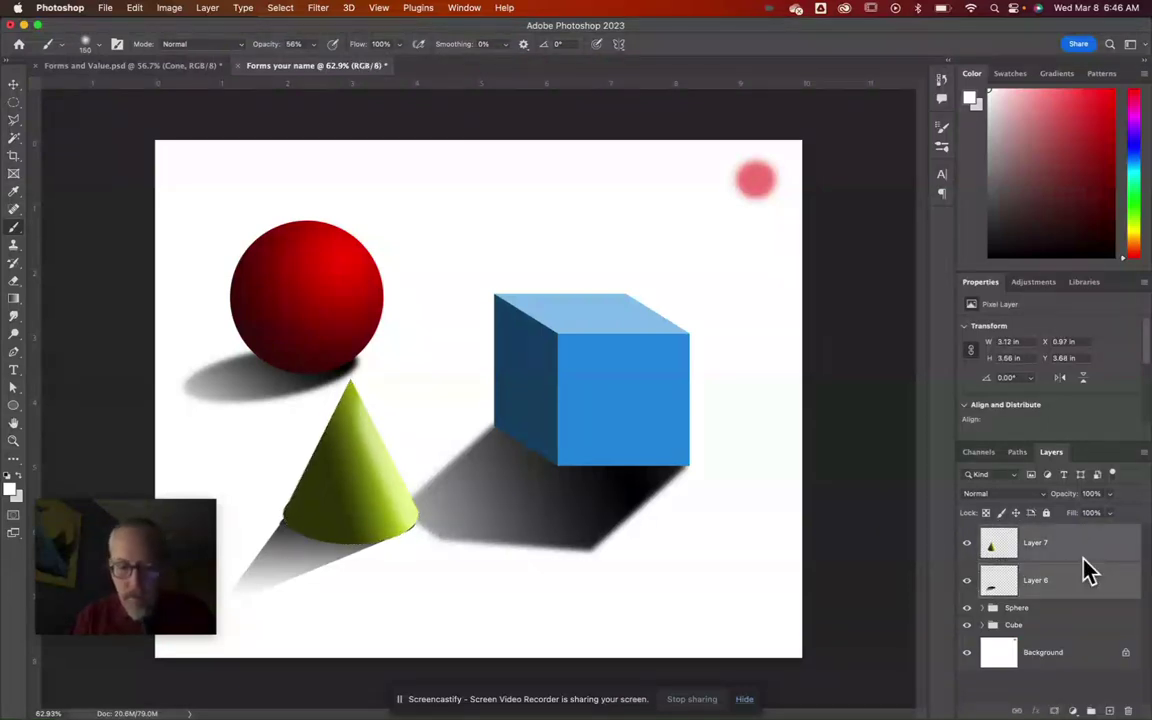
key(super+g)
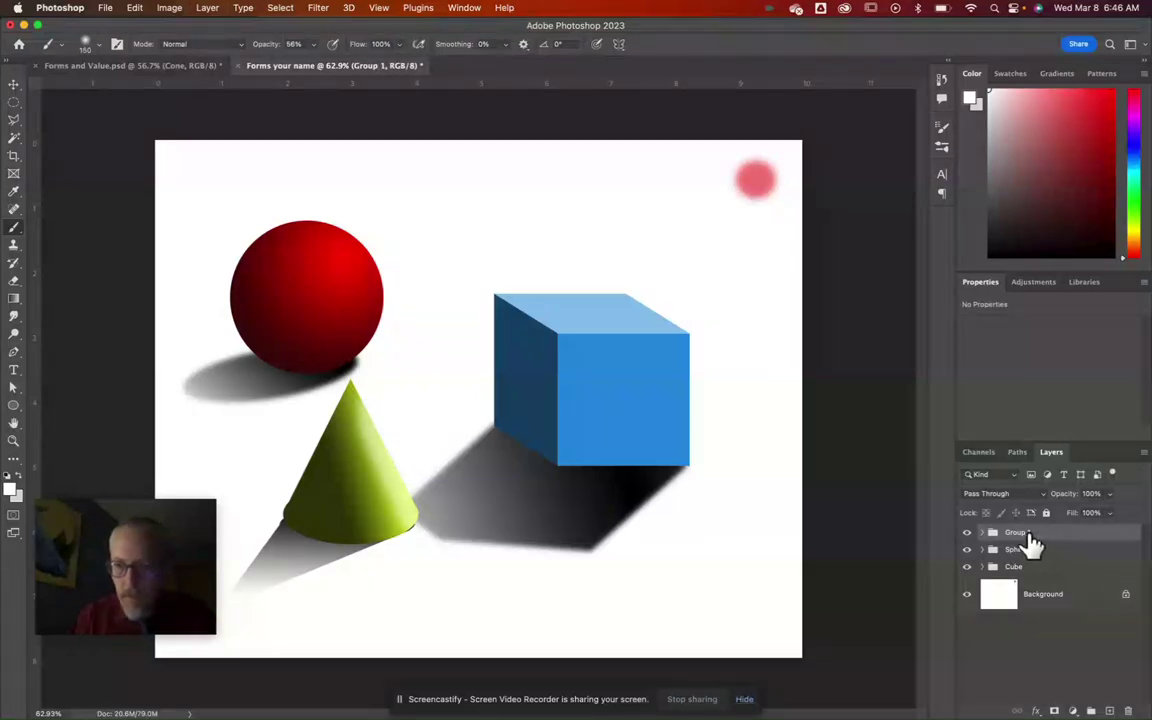
text(sc)
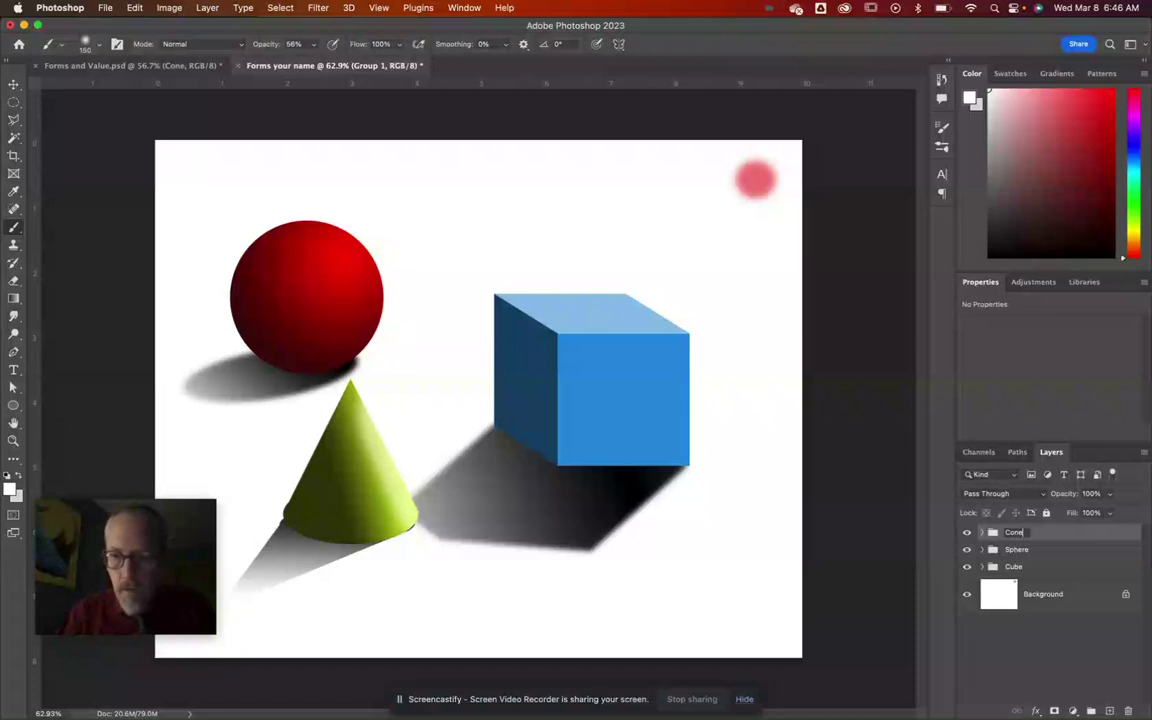
key(Return)
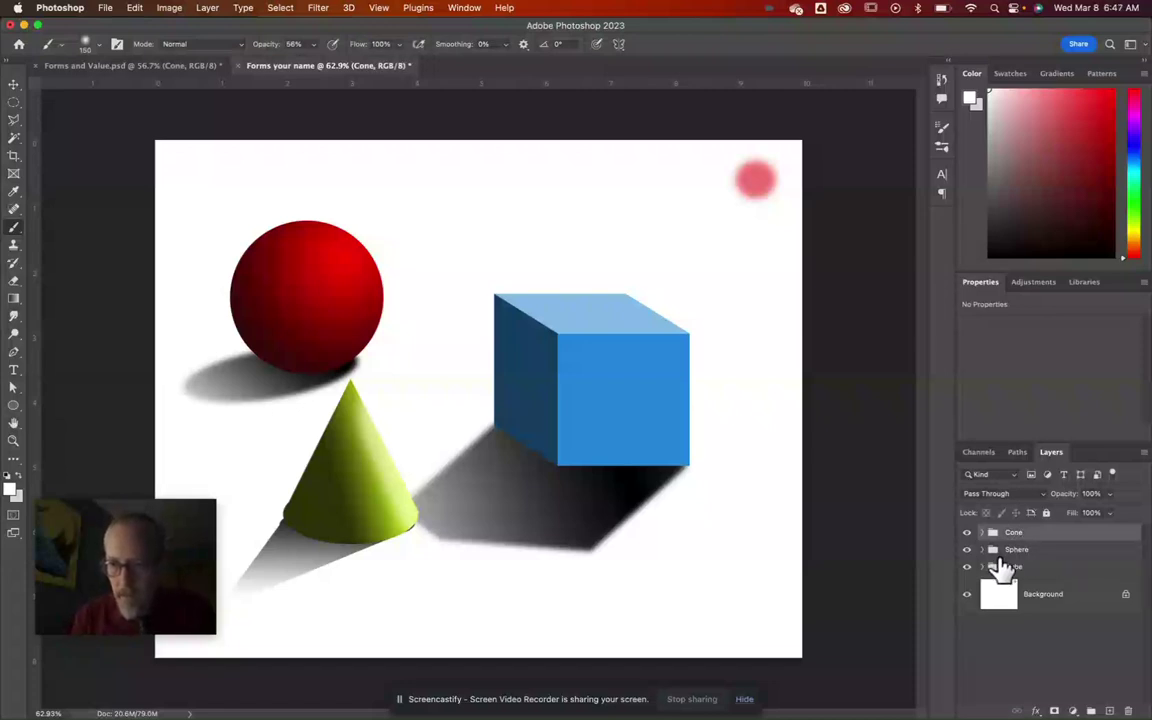
Step: Add a single soft white highlight spot to the upper right of the red sphere on Layer 5, then collapse the Sphere group
click(983, 550)
click(1030, 582)
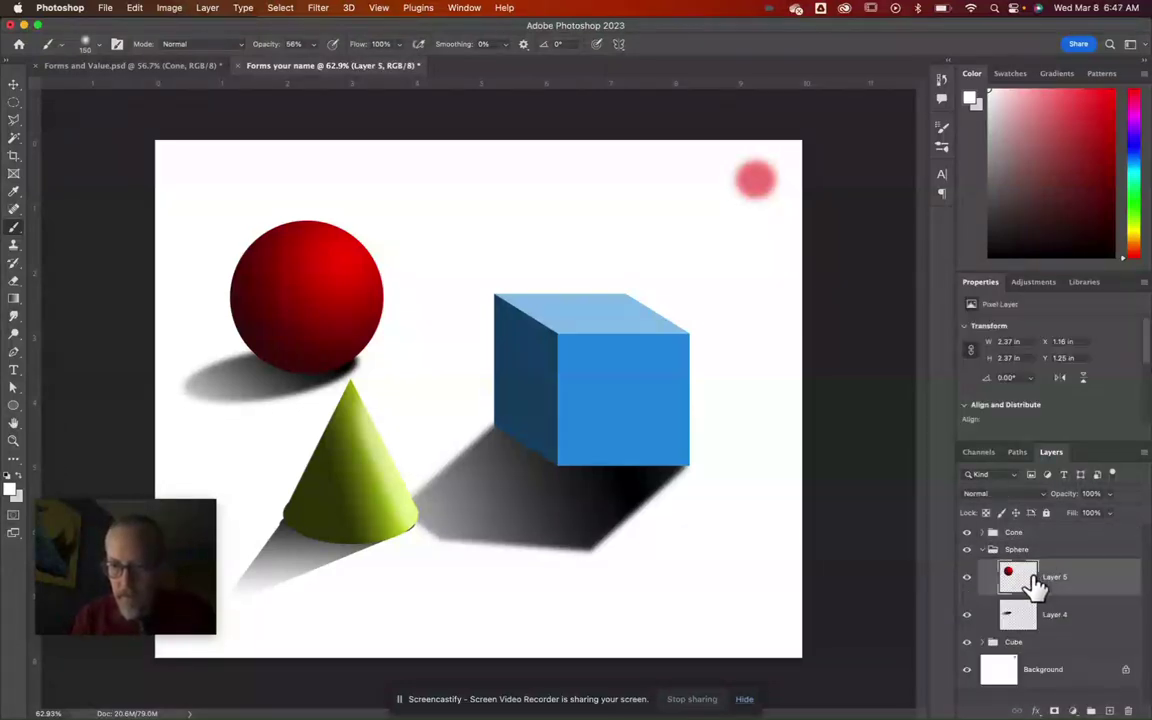
click(337, 261)
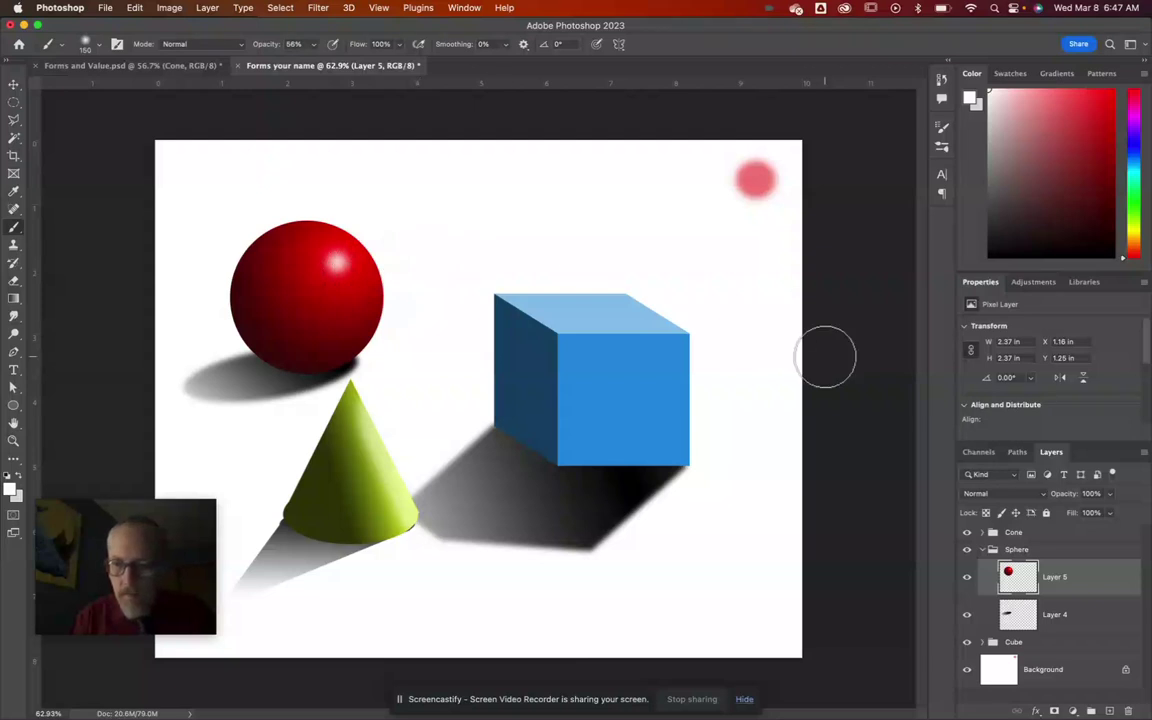
click(986, 551)
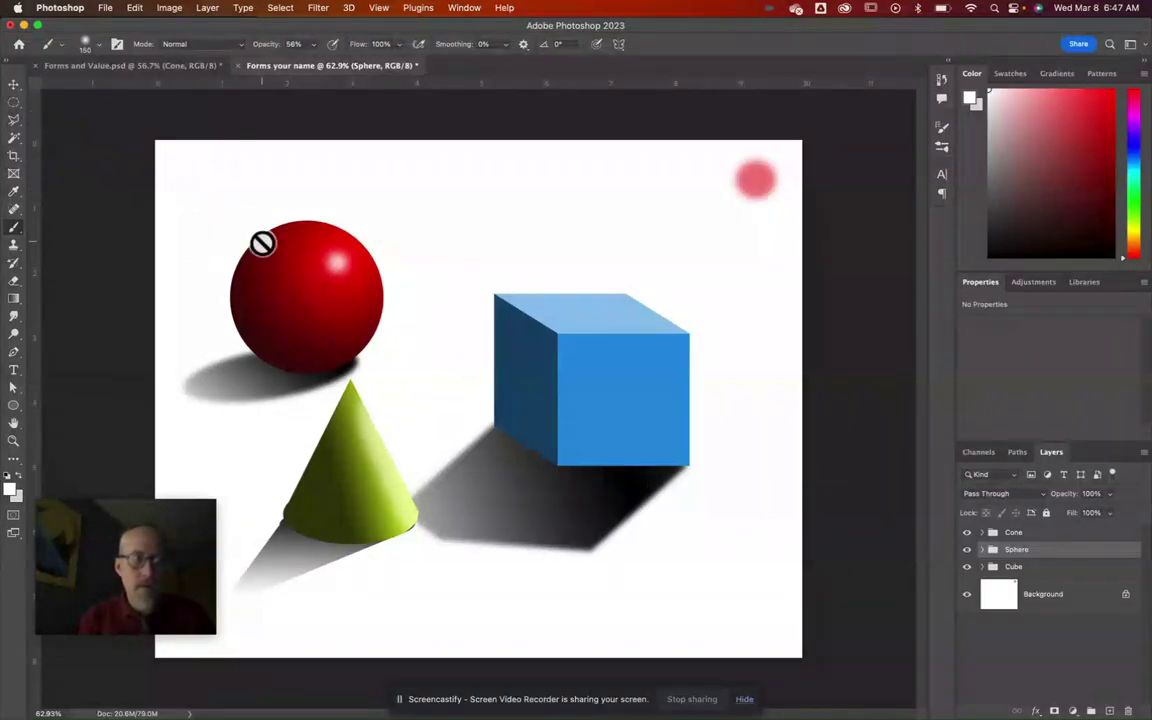
click(703, 372)
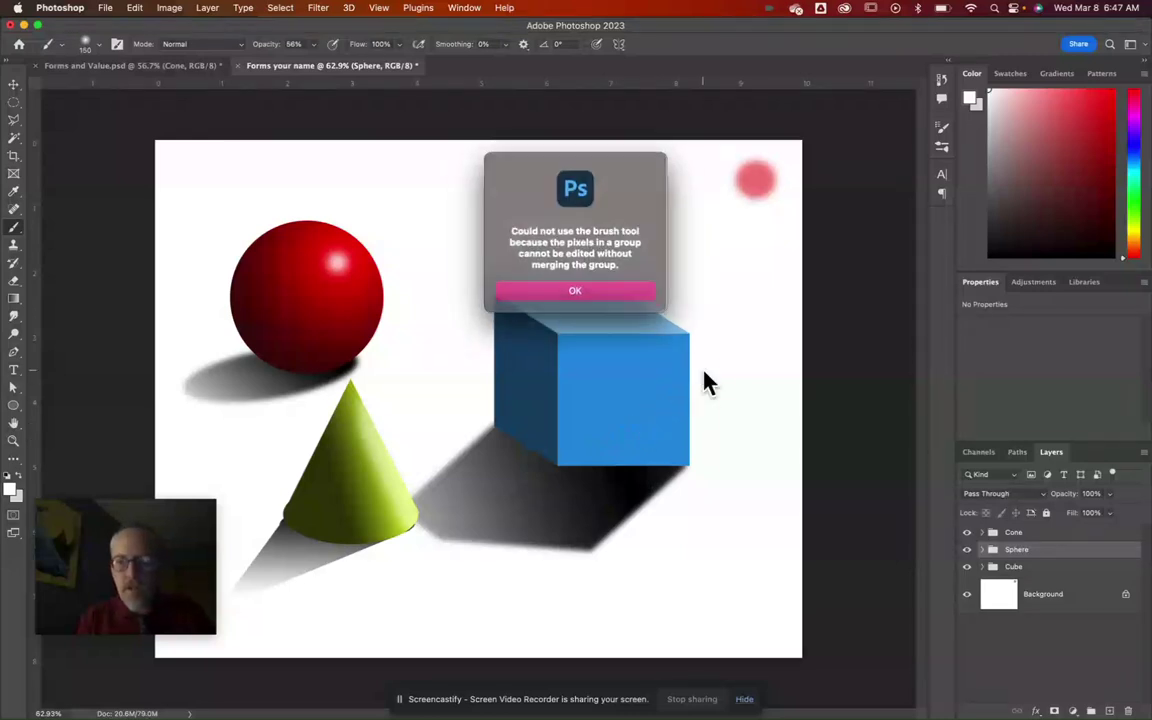
click(572, 292)
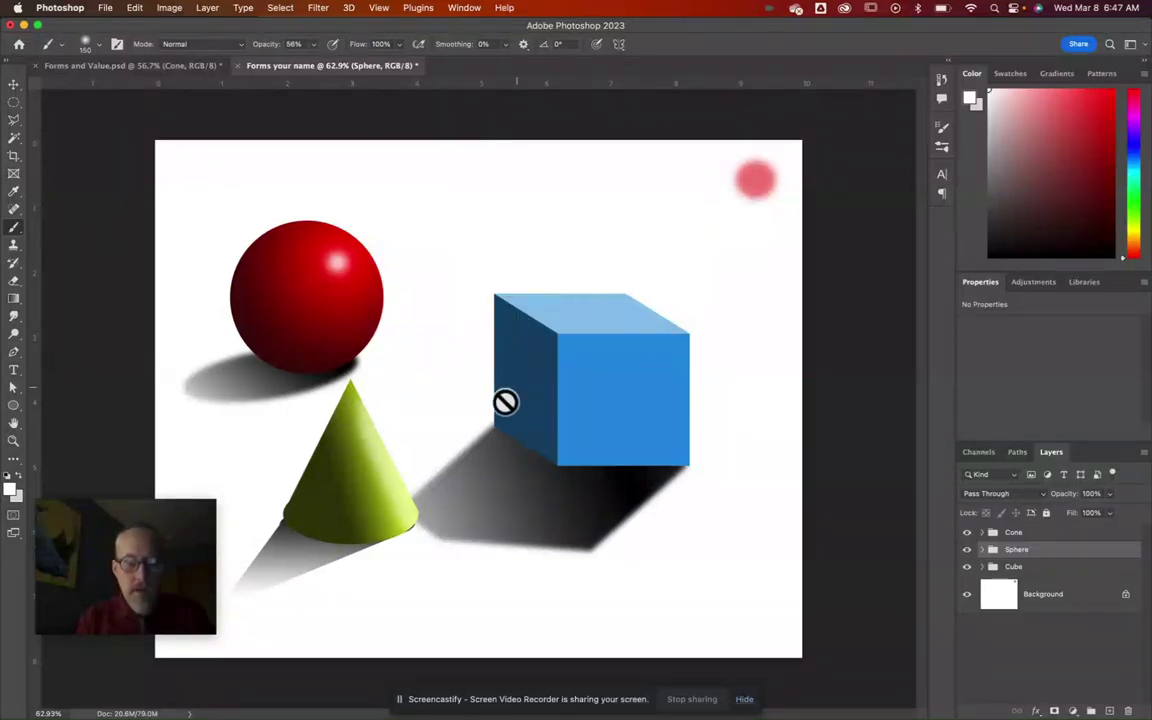
mouse_move(113, 585)
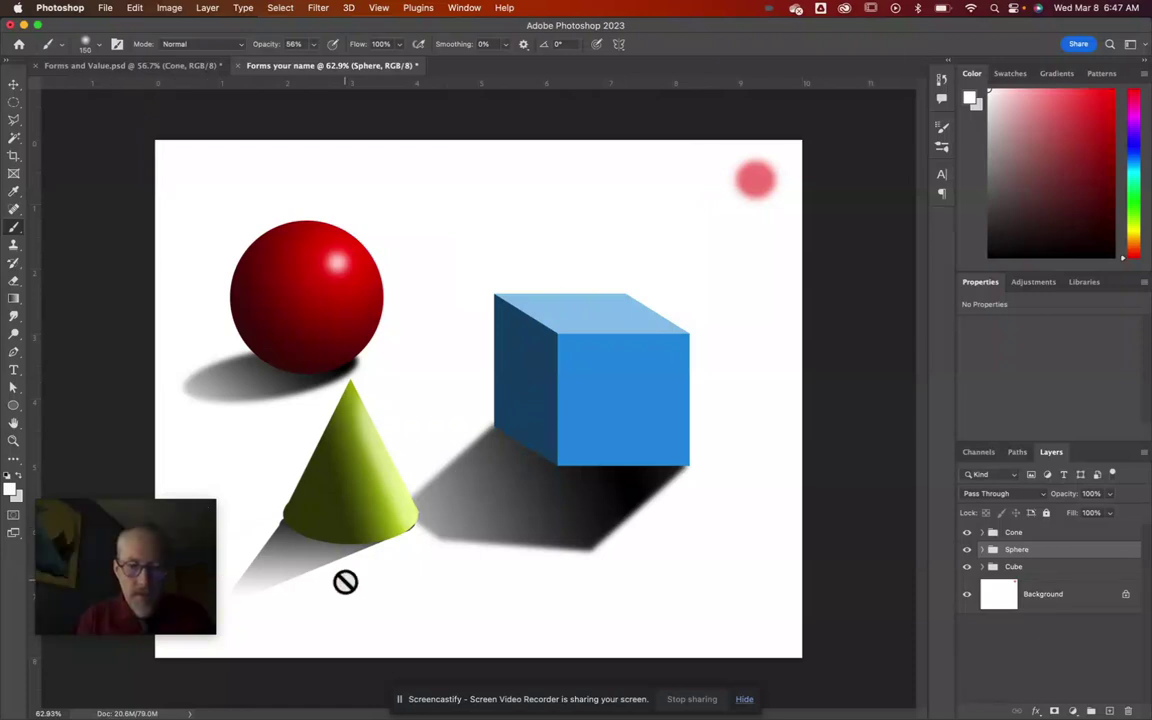